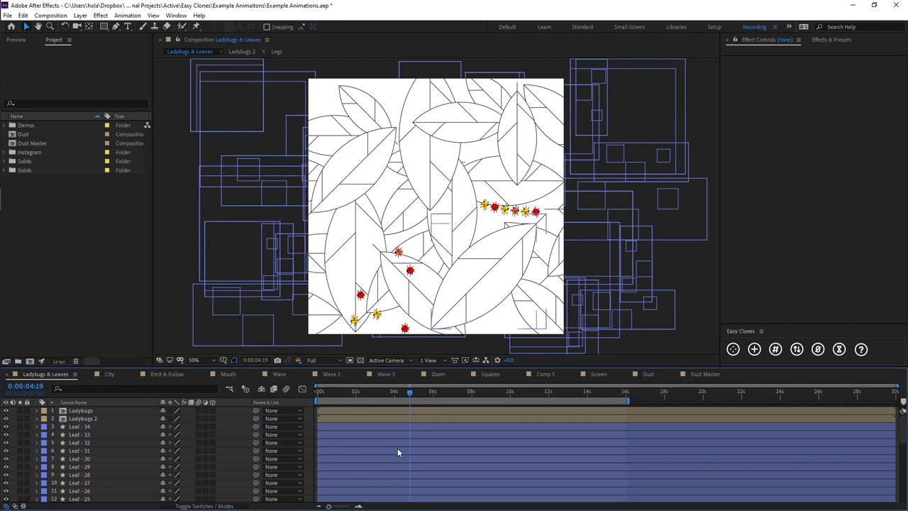
Scrub through the Ladybugs & Leaves animation to watch the ladybugs crawl, then stop playback.
click(331, 392)
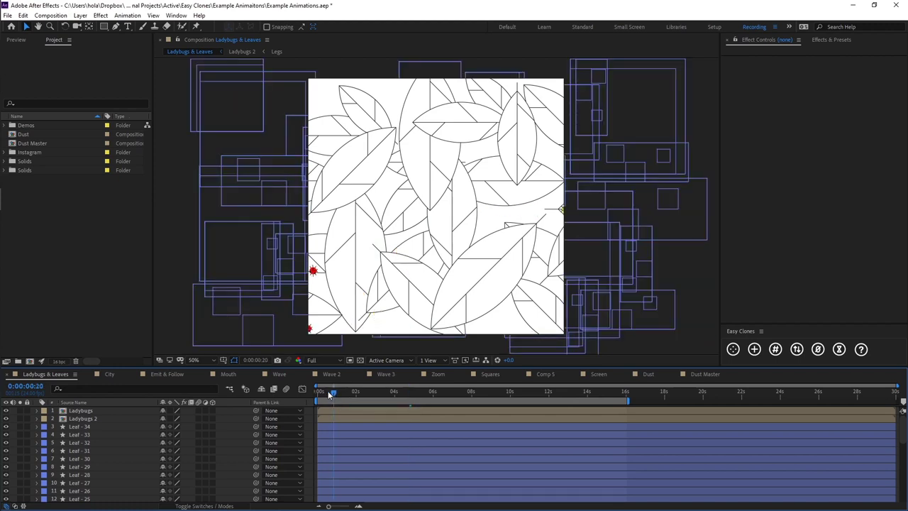
drag(330, 394, 409, 397)
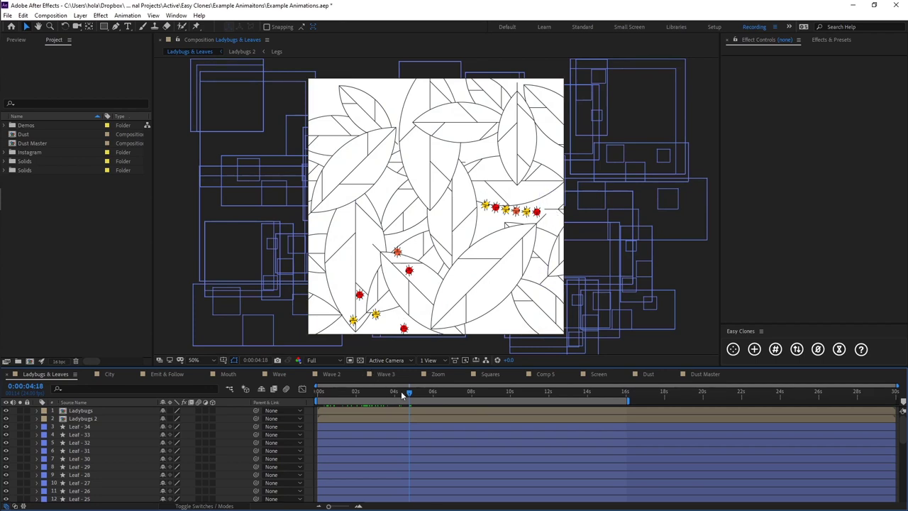
drag(412, 394, 450, 394)
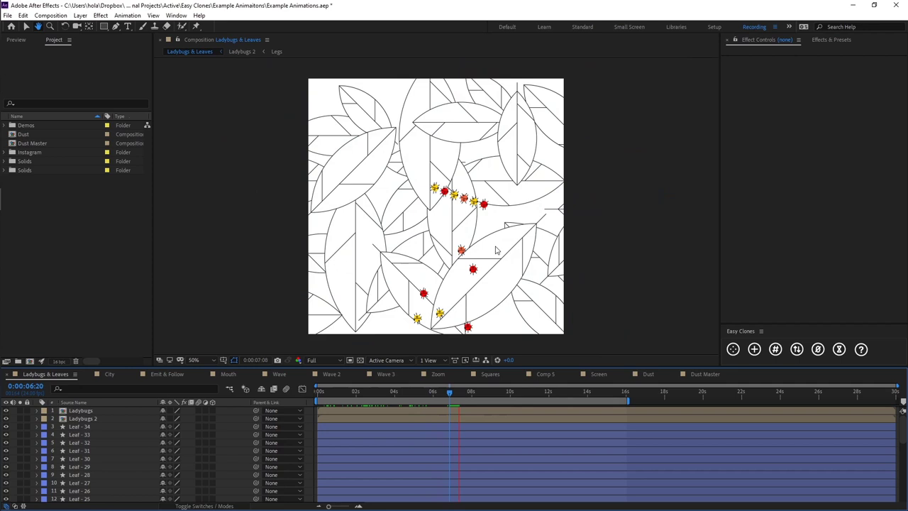
key(space)
Open the Ladybugs precomp and solo, then unsolo, the Bugs Clone-6 layer.
double_click(74, 411)
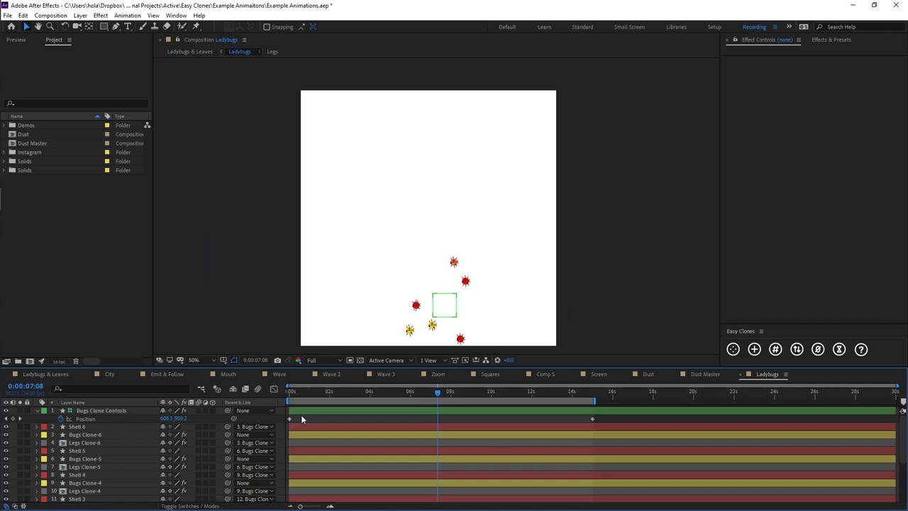
click(83, 434)
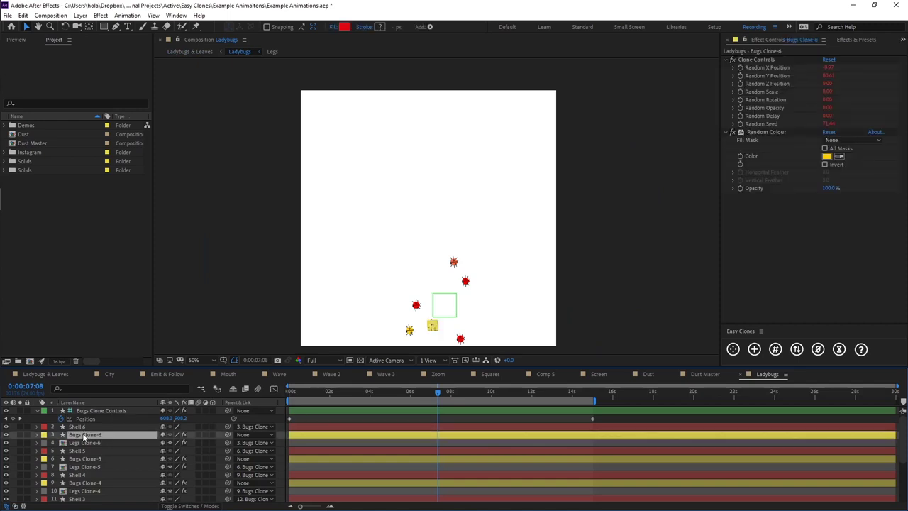
click(20, 434)
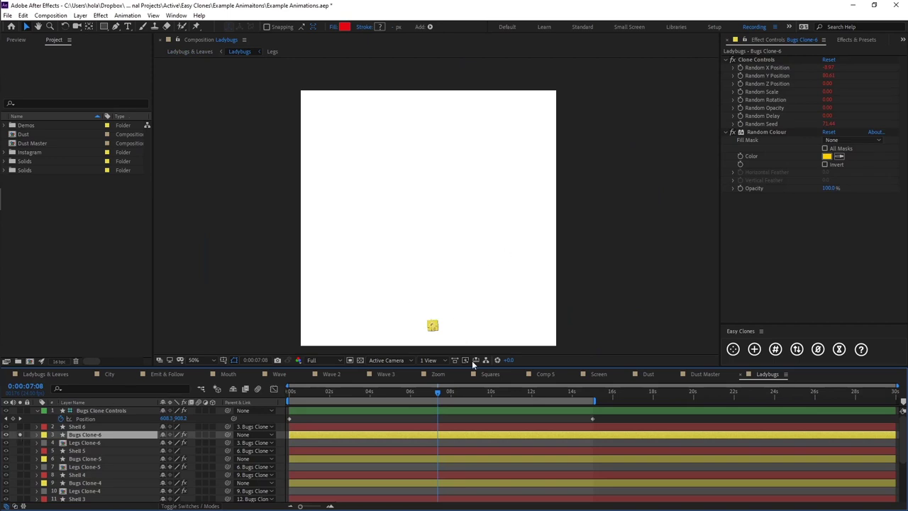
key(F2)
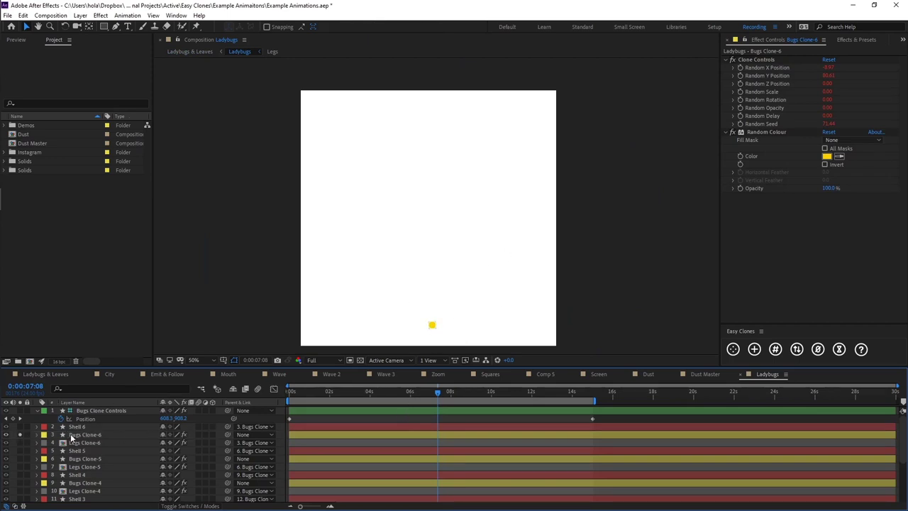
click(20, 434)
Solo Shell 6, zoom in on the red shell, then unsolo it.
click(56, 427)
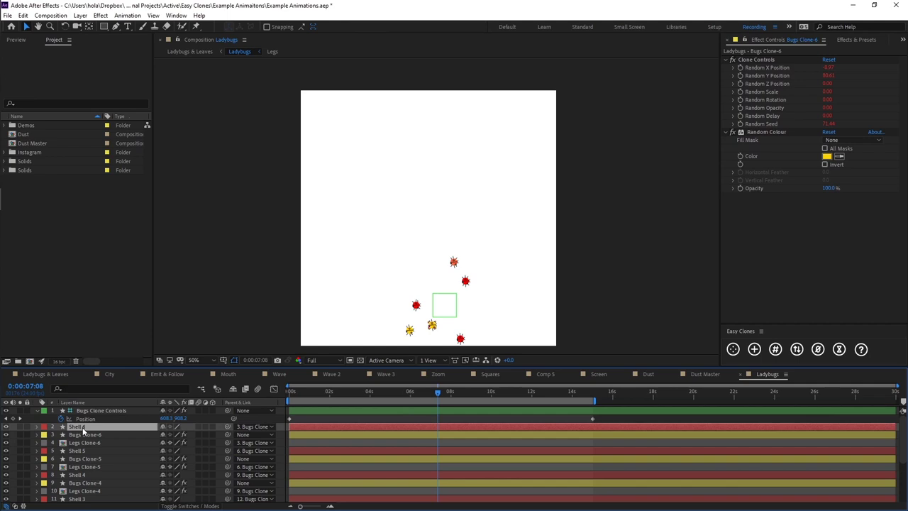
click(20, 427)
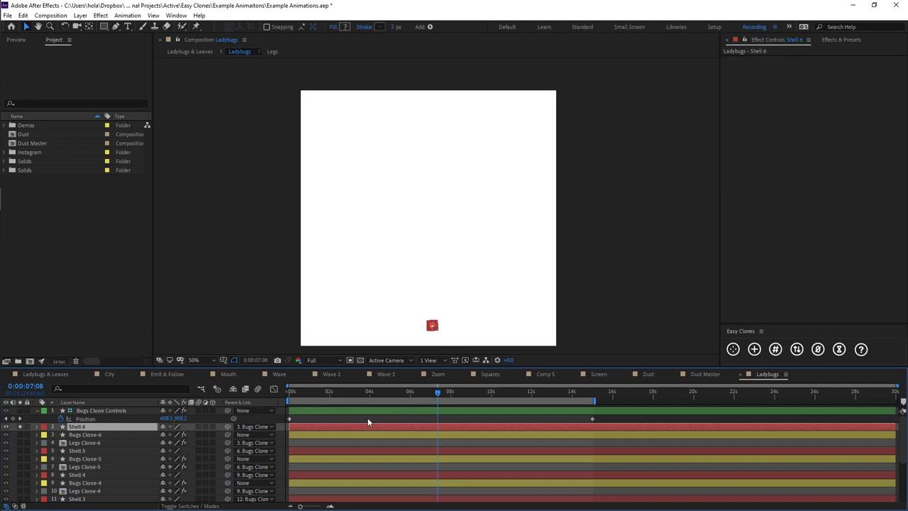
key(F2)
scroll(433, 326, up, 4)
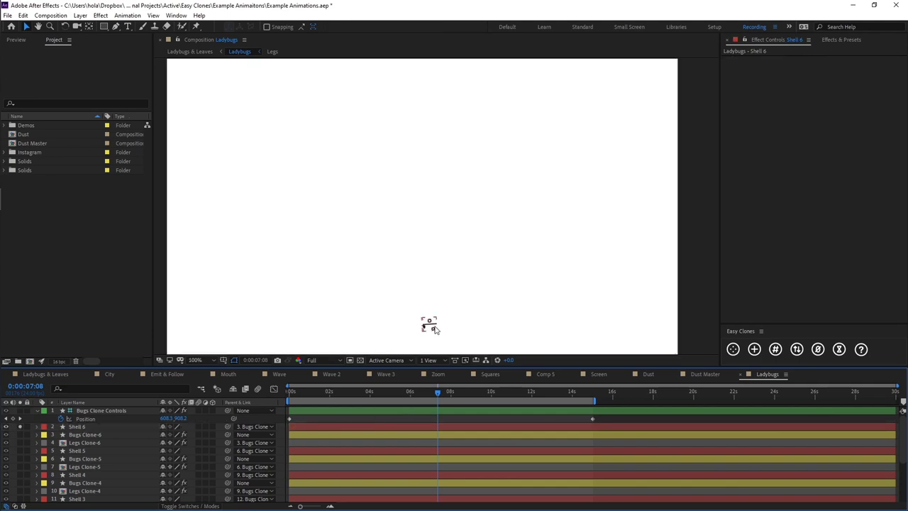
drag(458, 306, 467, 232)
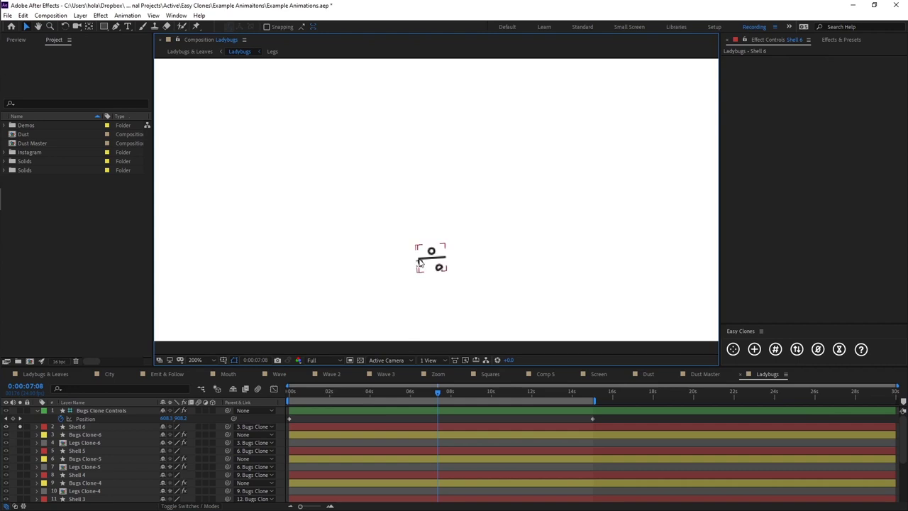
click(20, 426)
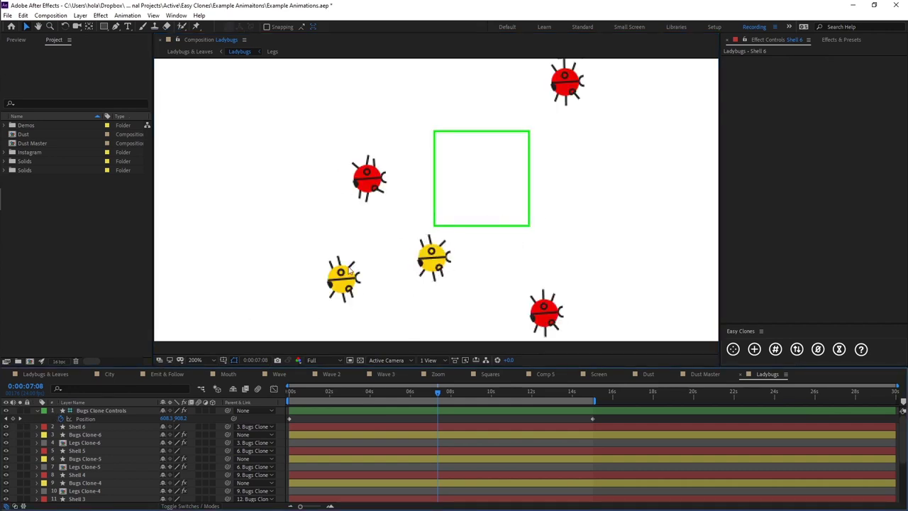
Select the Legs Clone-6 layer to view its Clone Controls values.
scroll(571, 211, down, 2)
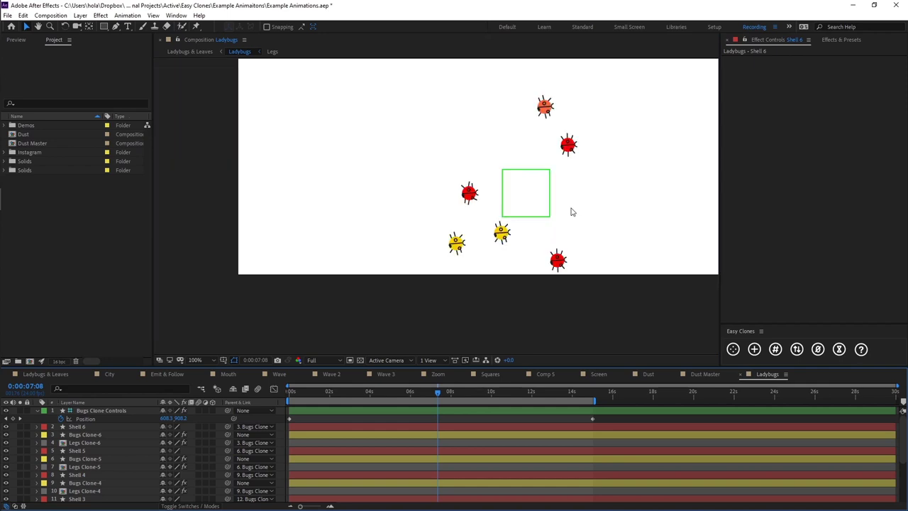
scroll(512, 260, down, 2)
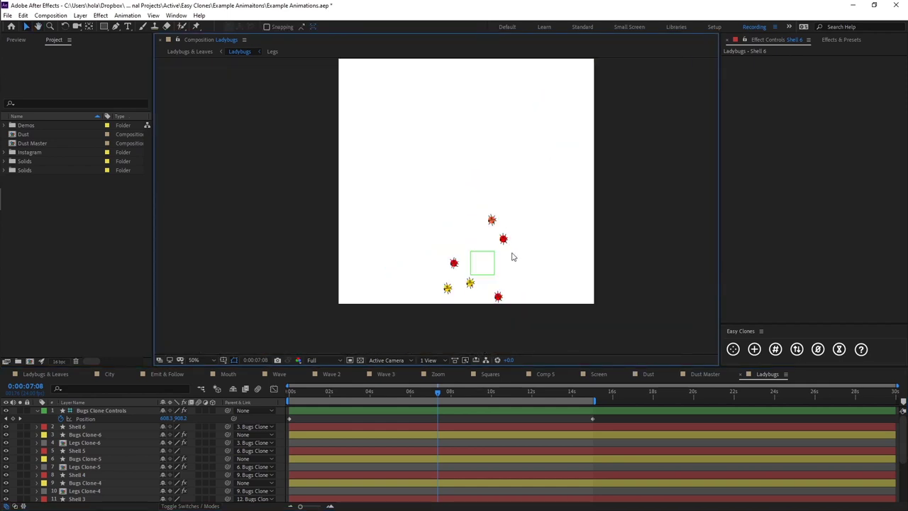
scroll(513, 256, up, 2)
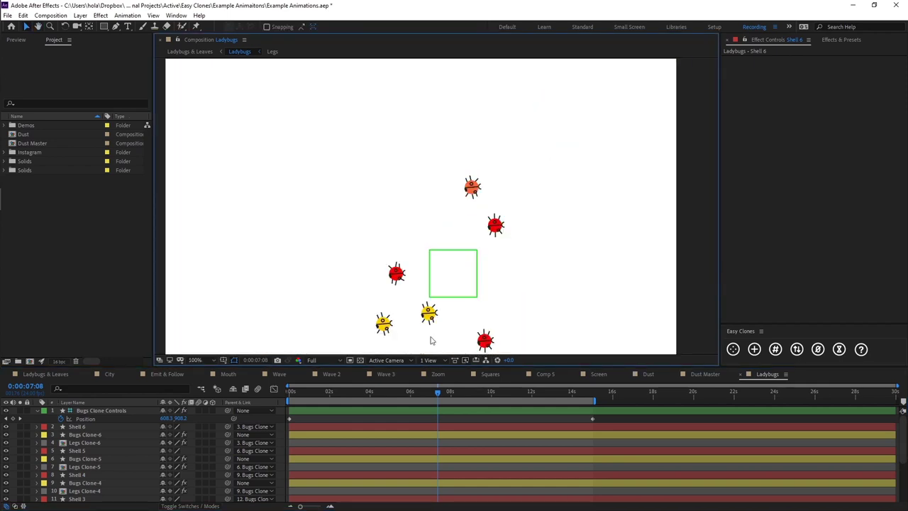
click(83, 443)
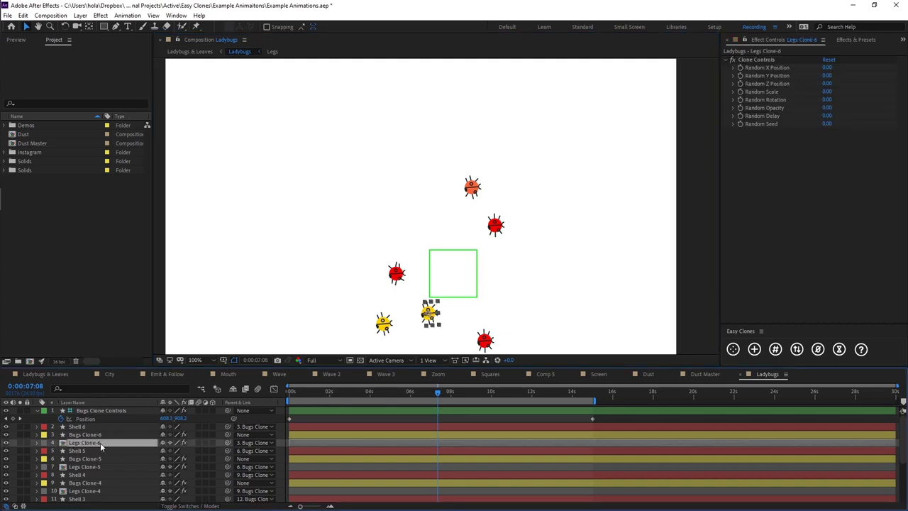
double_click(100, 442)
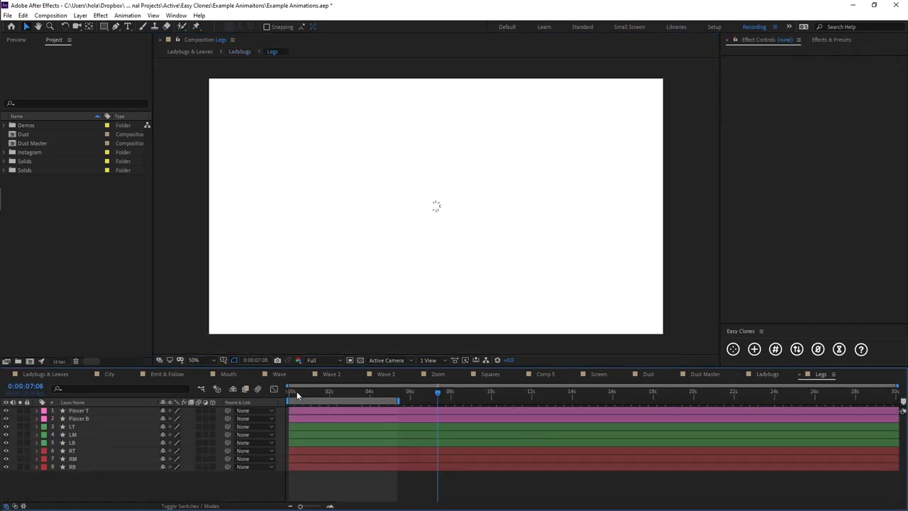
drag(297, 395, 283, 392)
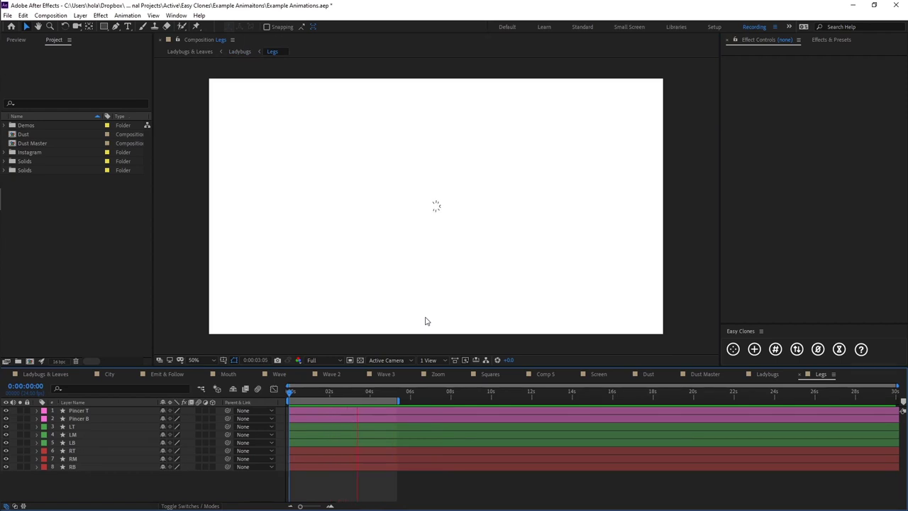
key(space)
Return to the Ladybugs comp and select the Bugs Clone Controls layer.
click(763, 373)
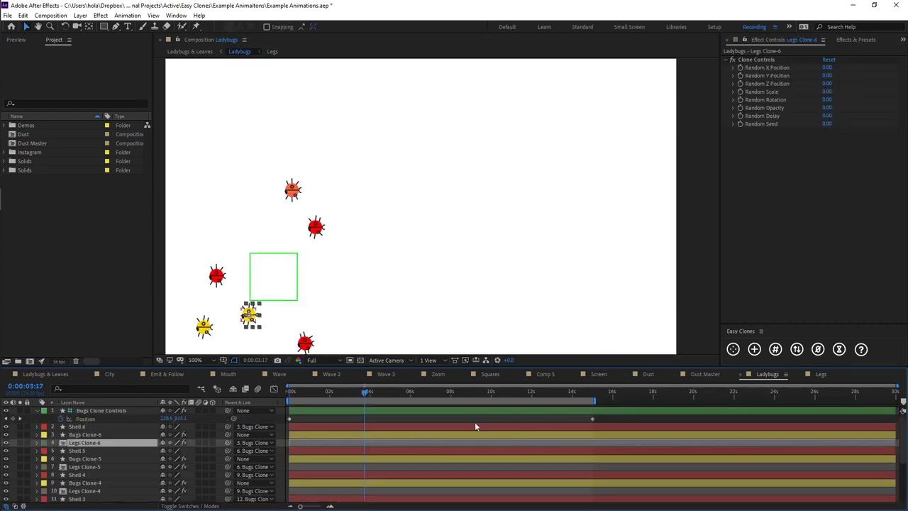
click(86, 434)
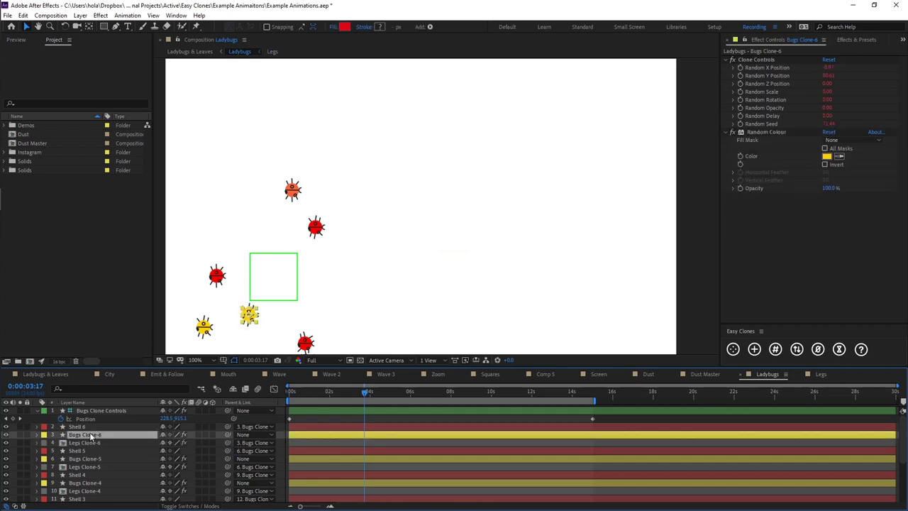
click(81, 426)
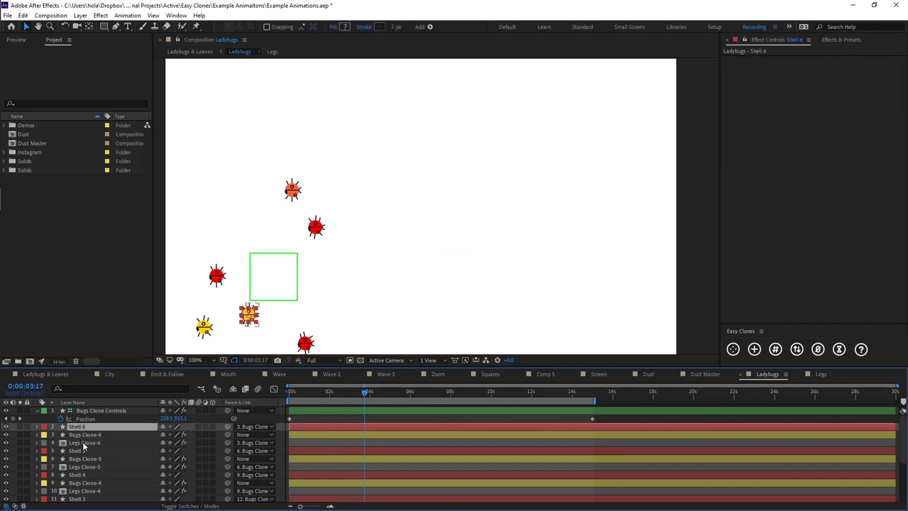
ctrl+click(87, 442)
click(87, 435)
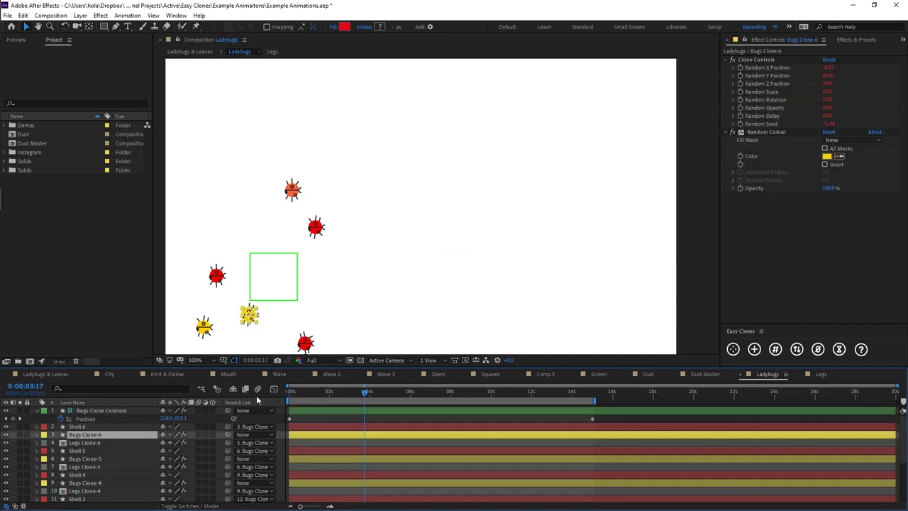
click(88, 411)
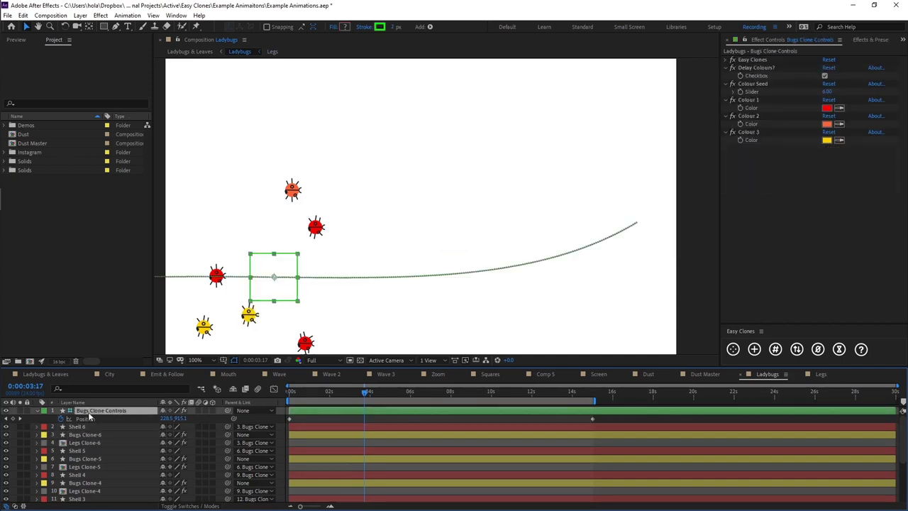
Set the Easy Clones Y Position Seed to 2.00 and rewind to the first frame.
click(726, 61)
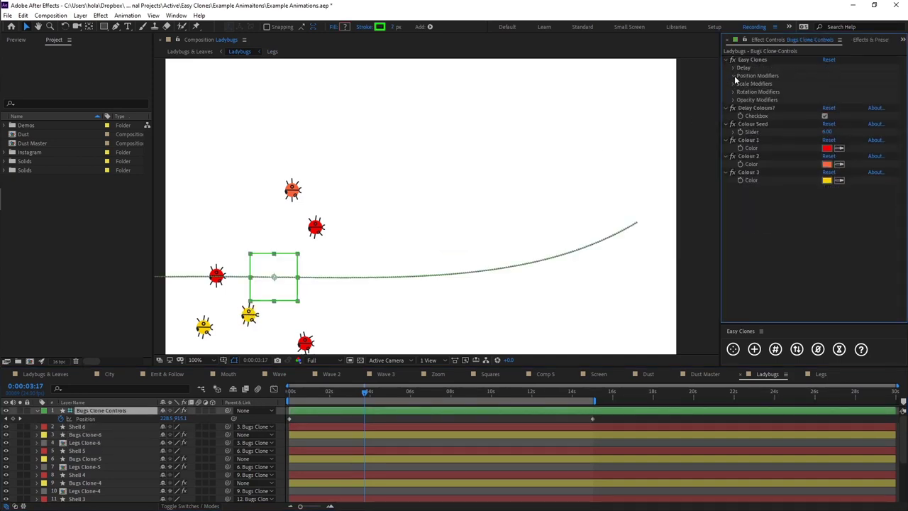
click(733, 76)
click(741, 92)
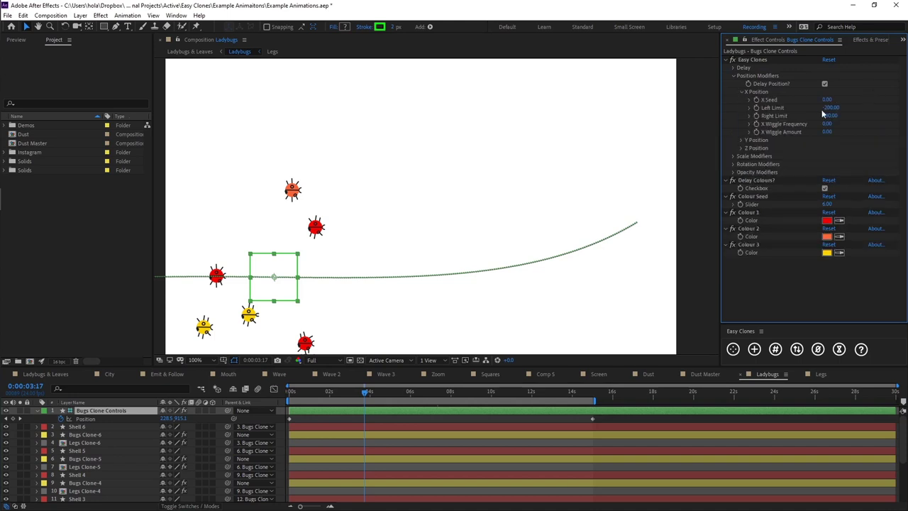
click(743, 140)
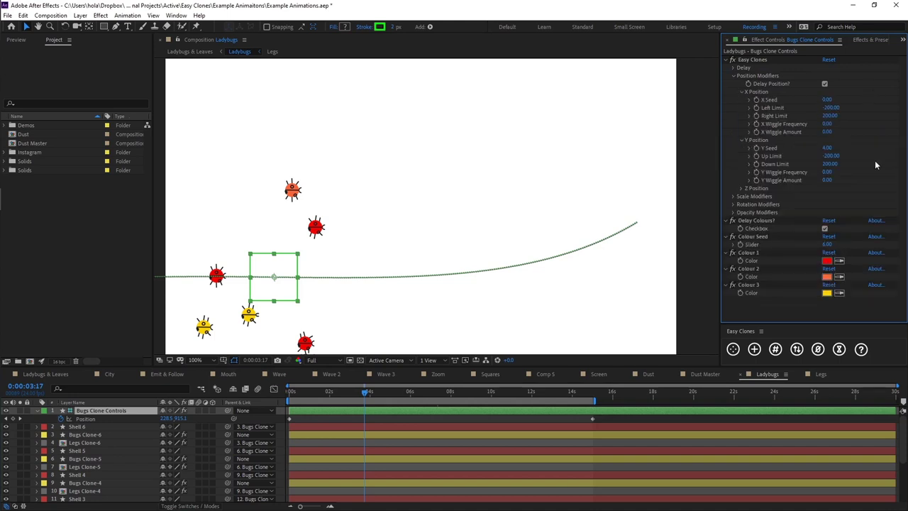
click(827, 147)
key(Up)
key(Up)
key(Up)
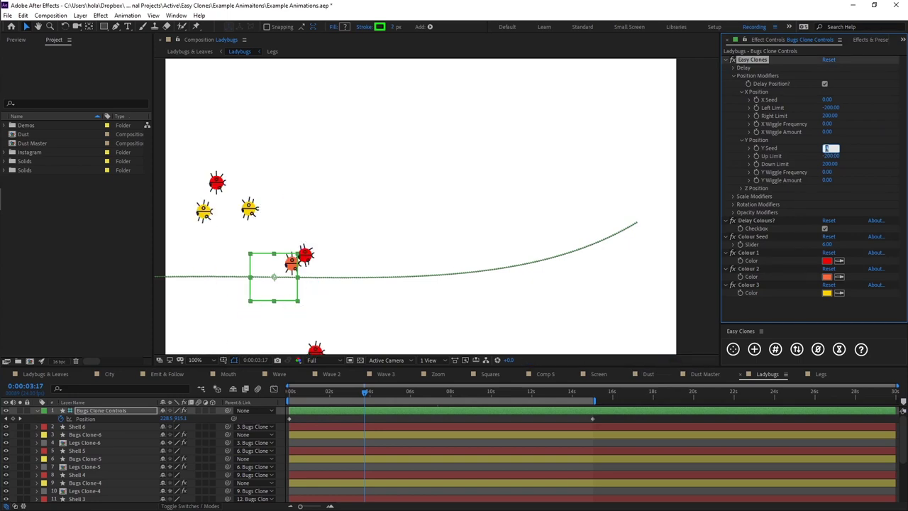
key(Up)
key(Up)
key(Up)
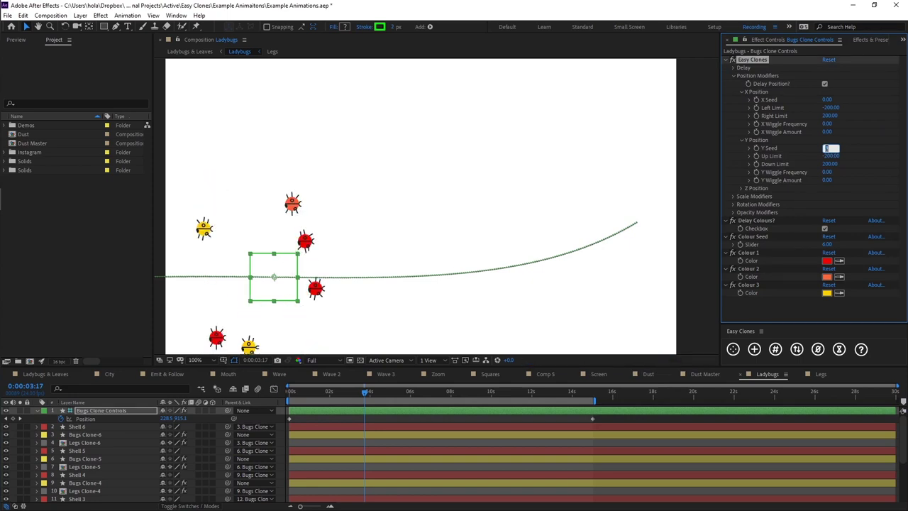
key(Return)
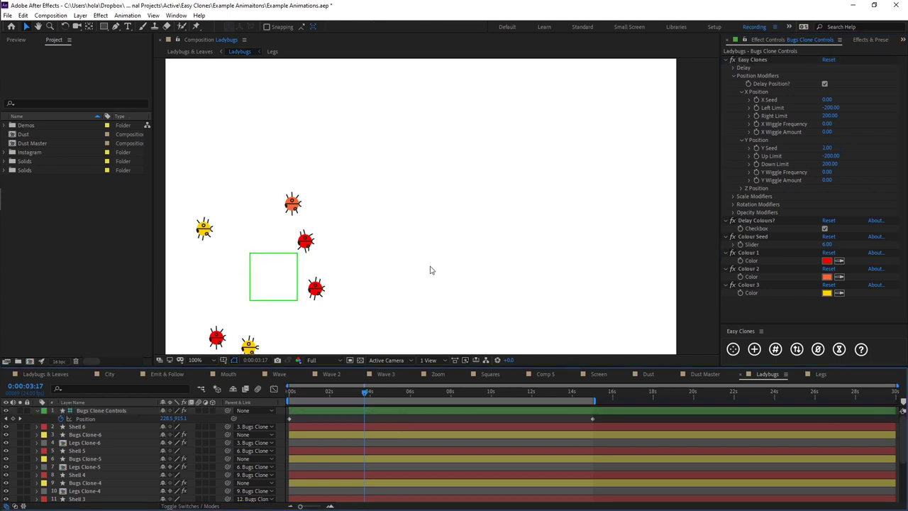
scroll(429, 267, down, 1)
drag(364, 393, 290, 402)
Preview the ladybug clone animation, then switch to the Emit & Follow composition.
click(299, 416)
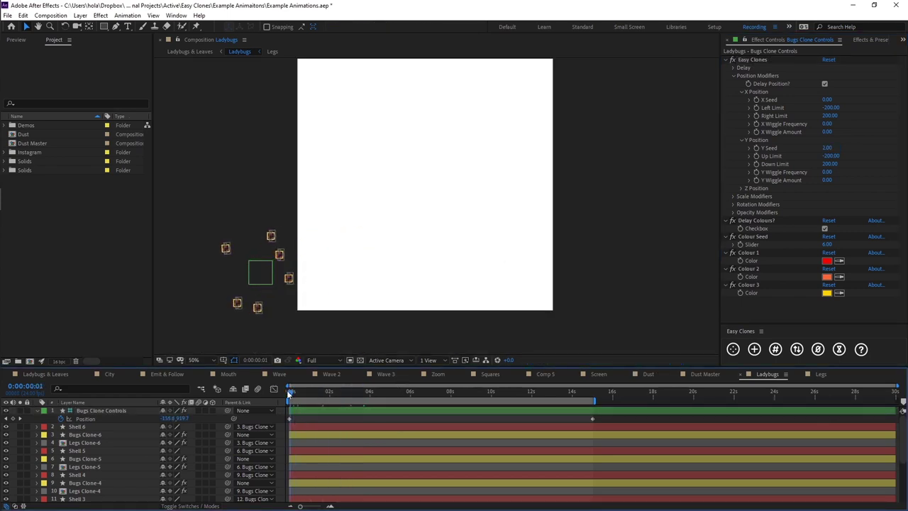
key(space)
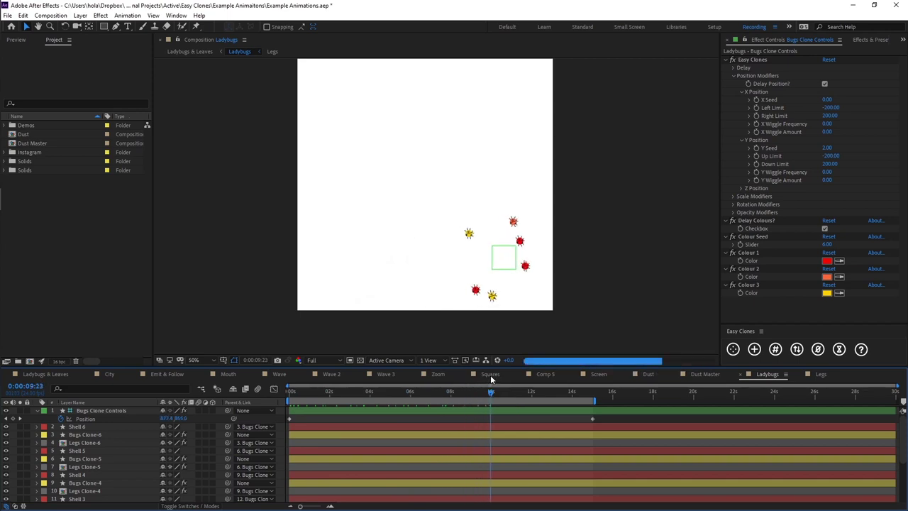
click(499, 408)
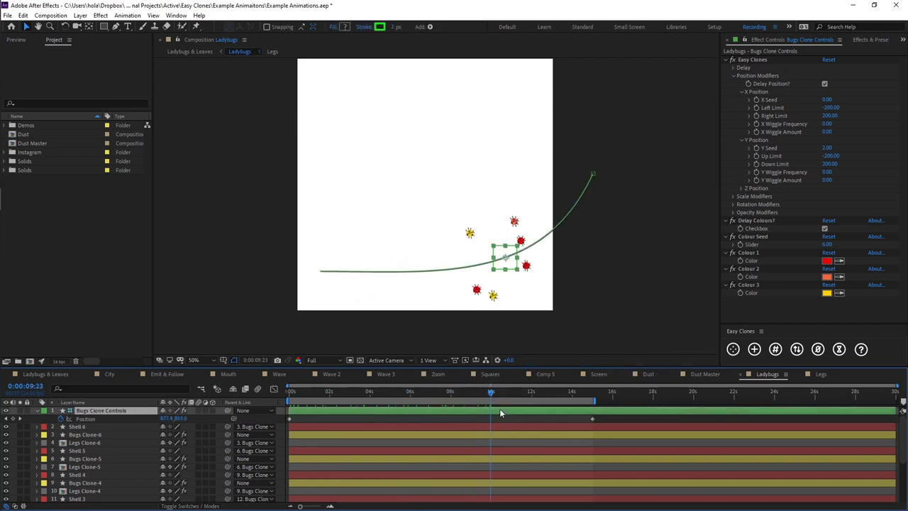
click(494, 398)
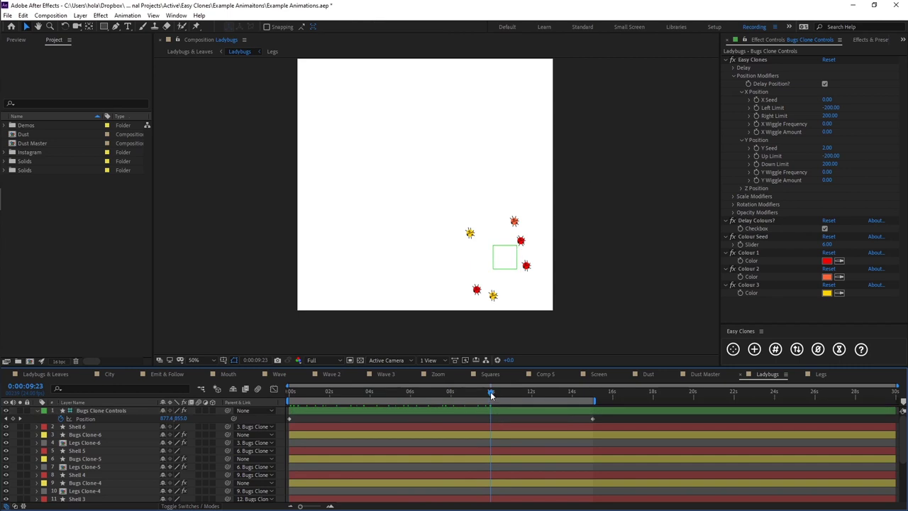
drag(494, 398, 485, 398)
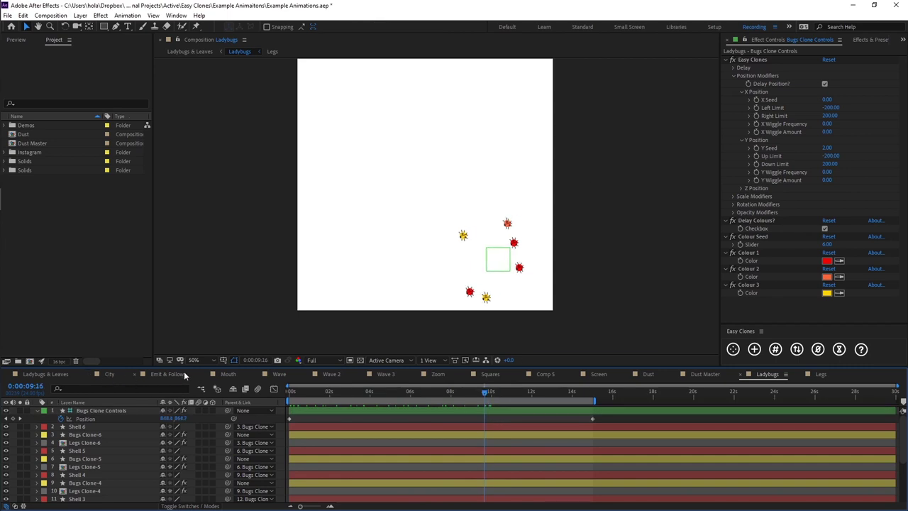
click(173, 376)
Close Emit & Follow, frame the Mouth comp, and preview it, stopping at 0:00:02:08.
click(135, 375)
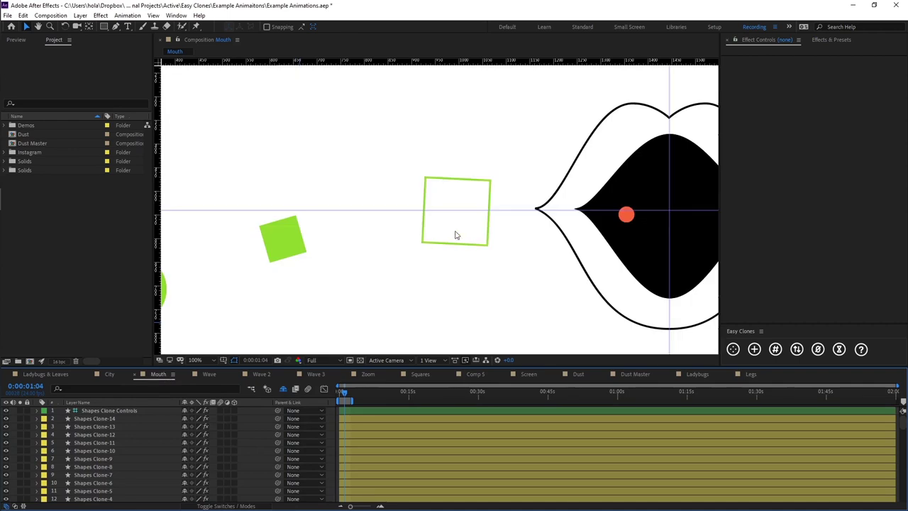
scroll(468, 241, down, 2)
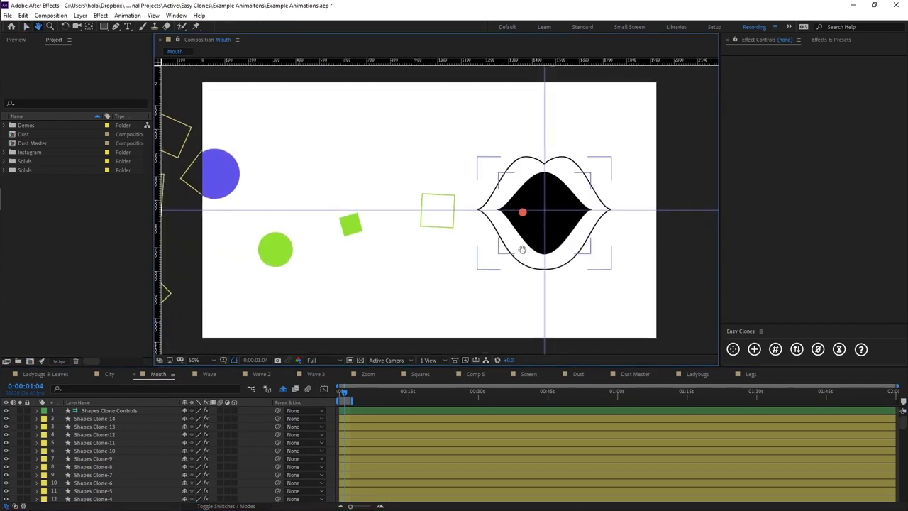
drag(522, 249, 513, 261)
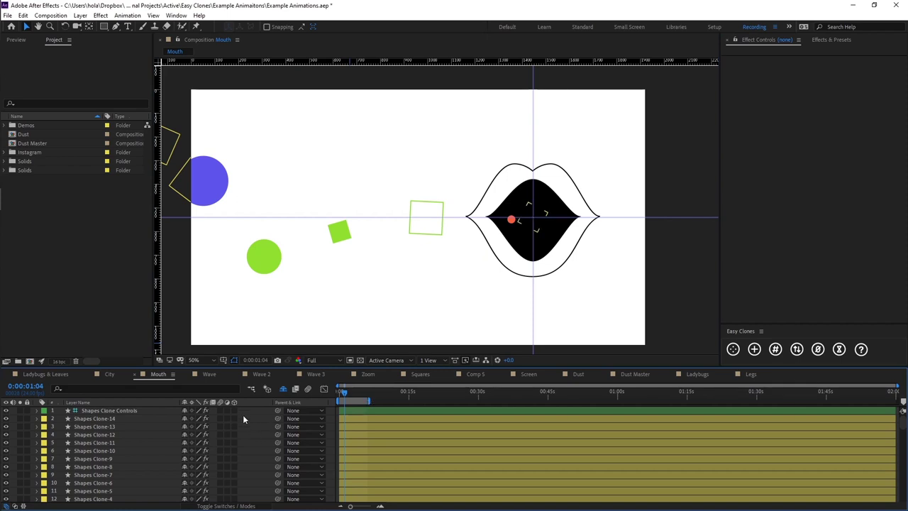
drag(343, 392, 328, 397)
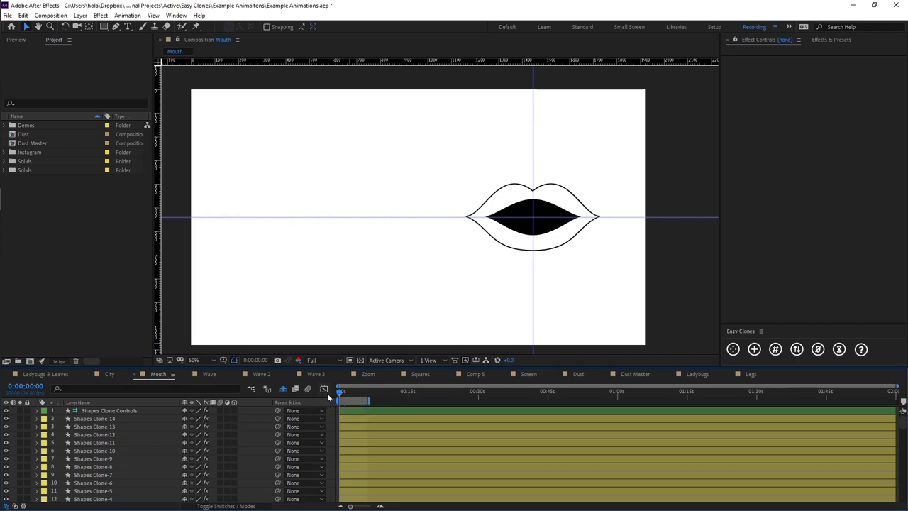
key(space)
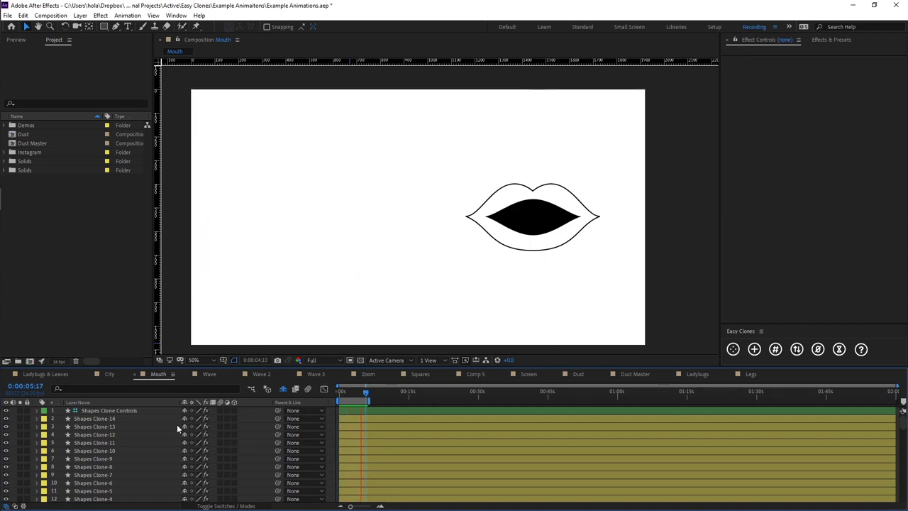
key(space)
drag(358, 390, 349, 392)
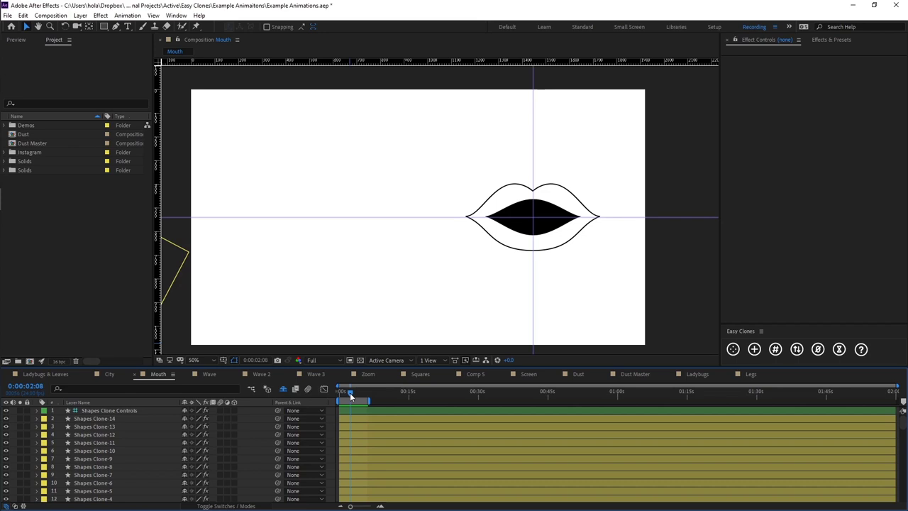
key(=)
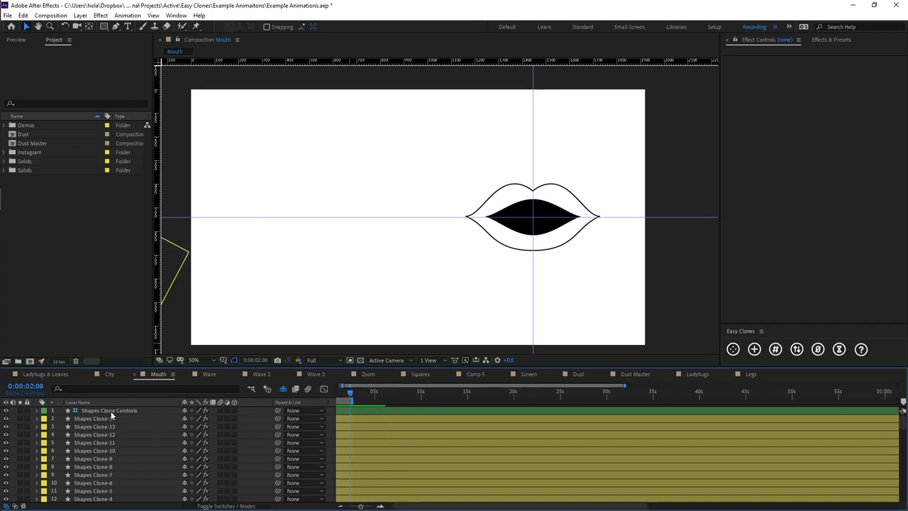
Reveal Shapes Clone Controls' animated properties with U and scrub from the first frame.
click(111, 412)
key(u)
click(371, 437)
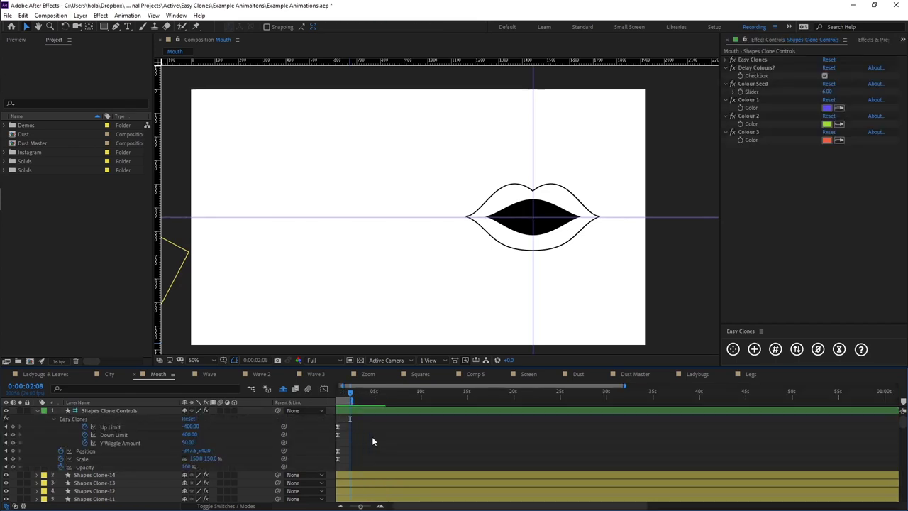
drag(365, 387, 355, 388)
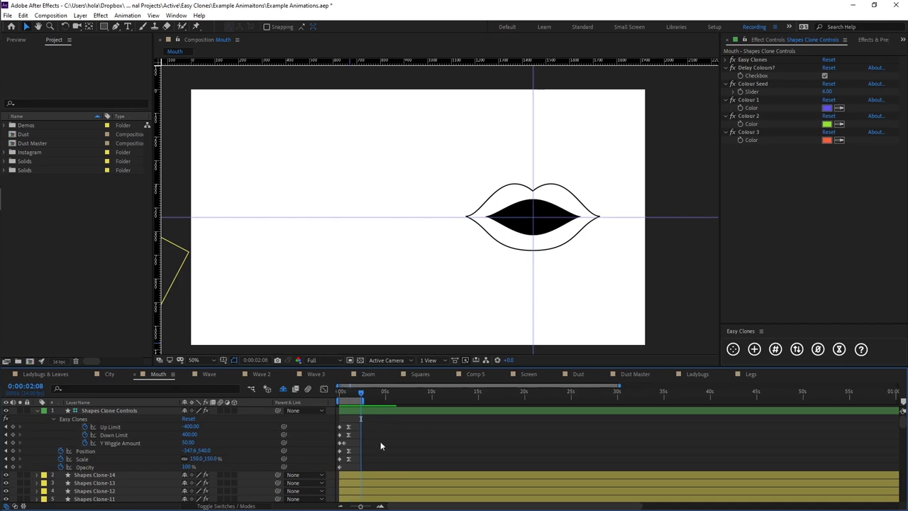
scroll(369, 439, up, 3)
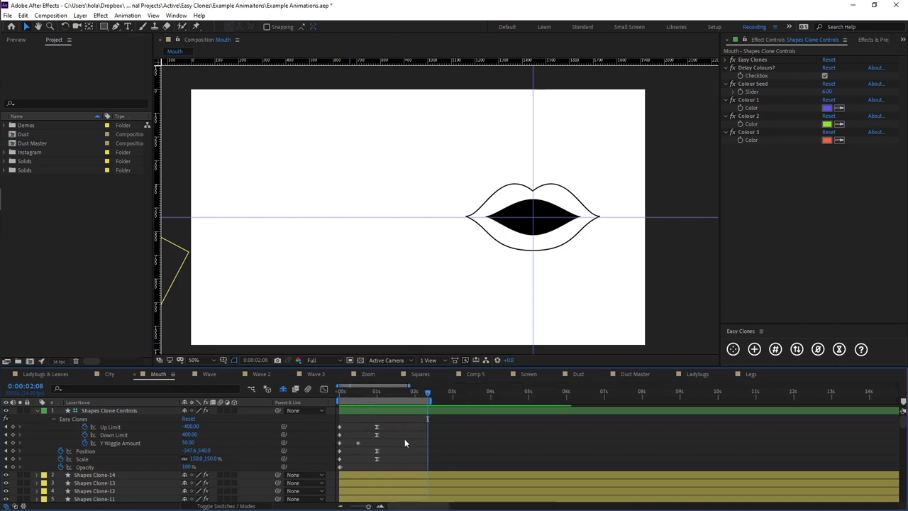
click(342, 391)
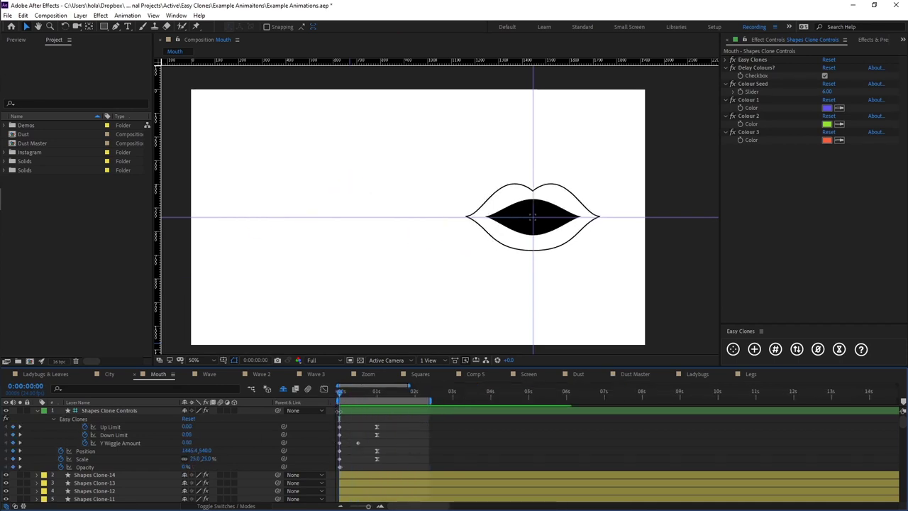
click(342, 407)
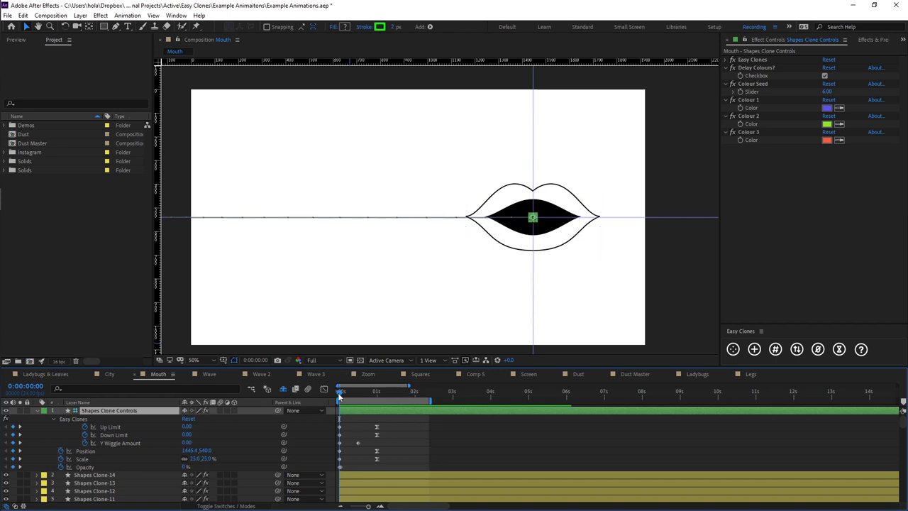
mouse_move(339, 395)
mouse_down()
mouse_move(378, 398)
mouse_move(332, 396)
mouse_move(348, 397)
mouse_up()
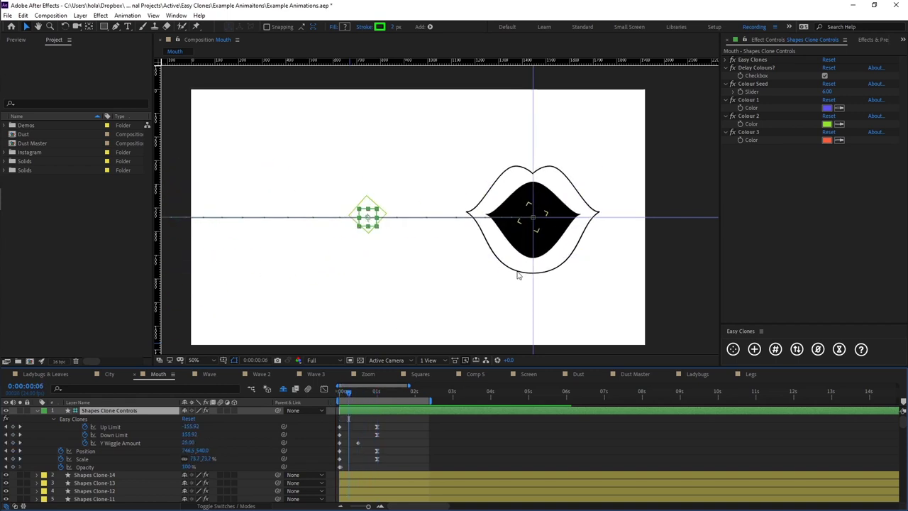
Inspect the Up Limit, Down Limit and Y Wiggle Amount keyframes while scrubbing.
click(106, 426)
click(109, 434)
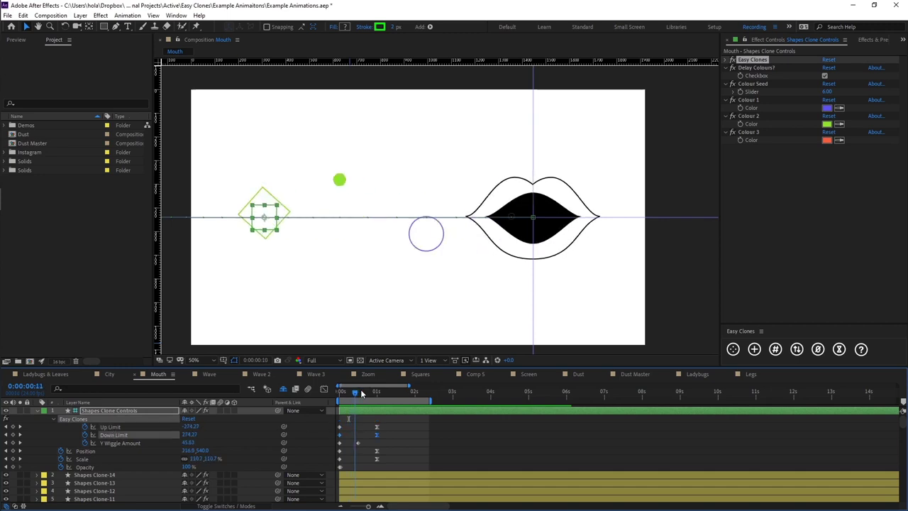
drag(362, 393, 367, 392)
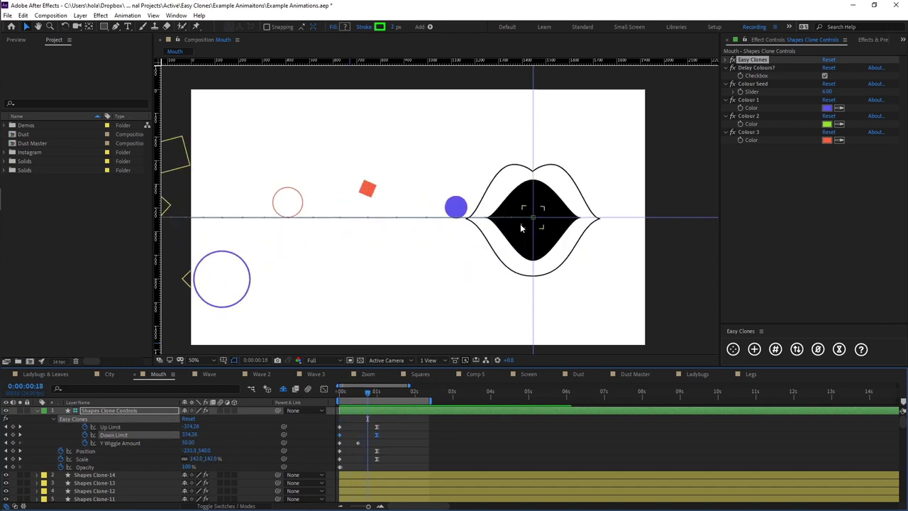
click(387, 447)
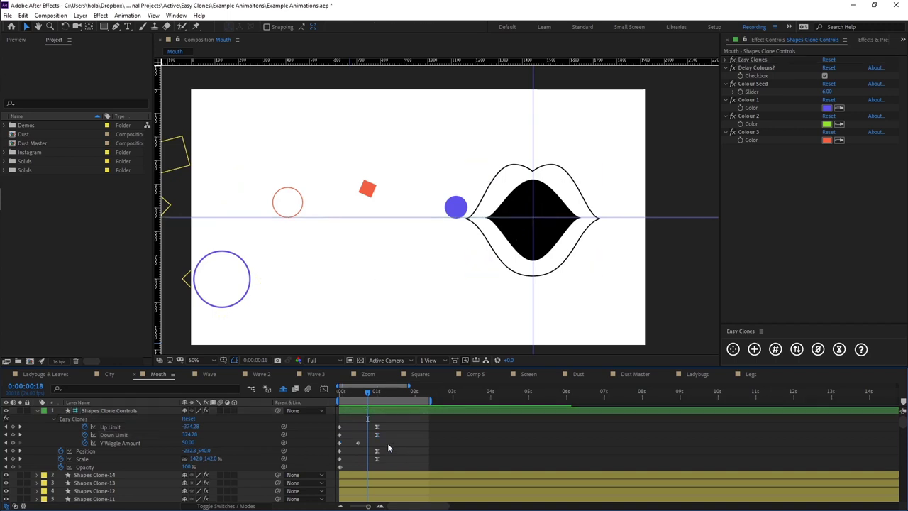
click(122, 444)
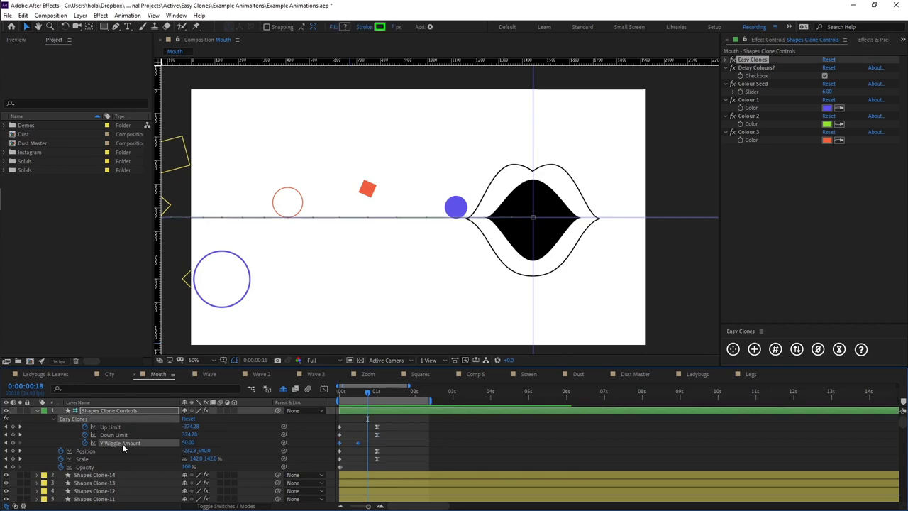
click(394, 444)
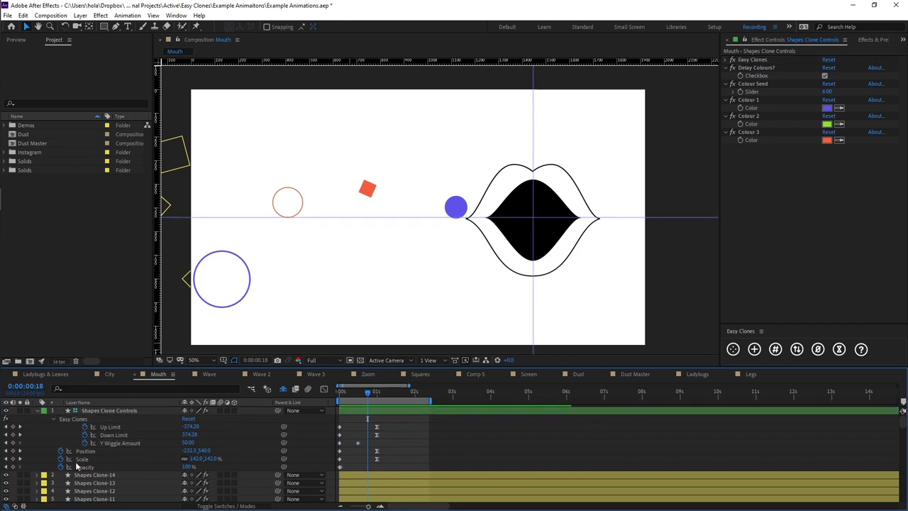
drag(363, 395, 394, 394)
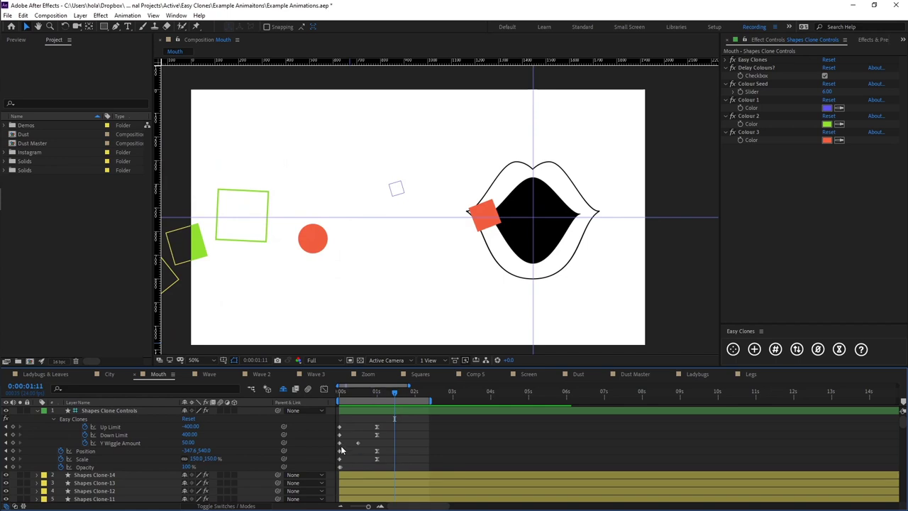
scroll(366, 450, up, 3)
drag(359, 396, 389, 397)
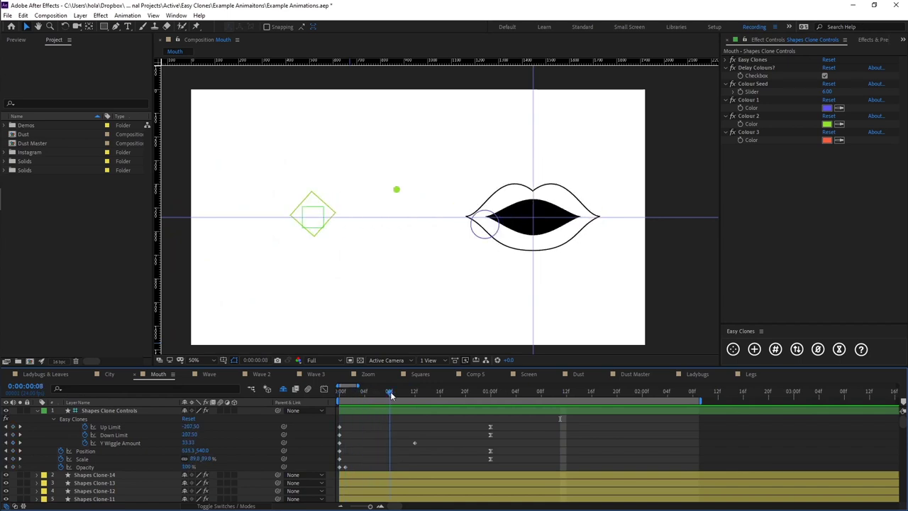
Inspect the Opacity keyframes of Shapes Clone Controls, then switch to the Wave comp.
click(357, 458)
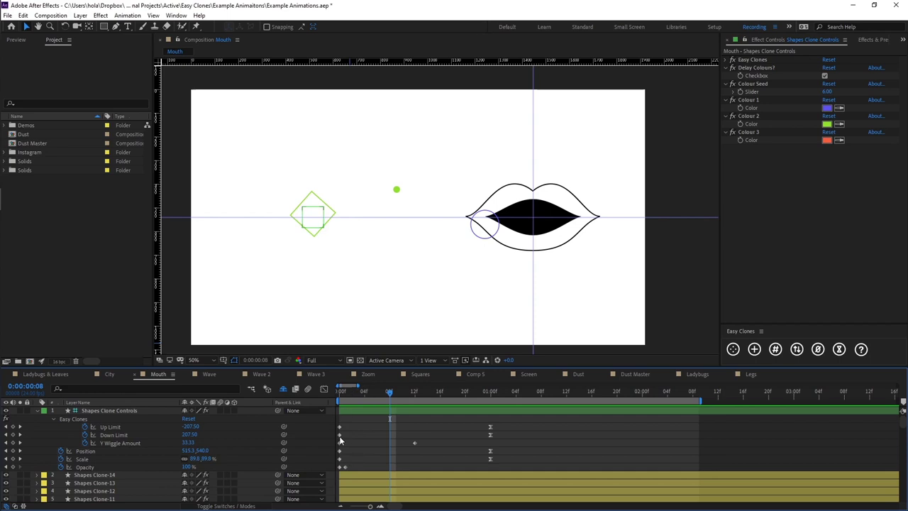
click(340, 466)
mouse_move(344, 398)
mouse_down()
mouse_move(440, 381)
mouse_move(572, 389)
mouse_up()
click(377, 459)
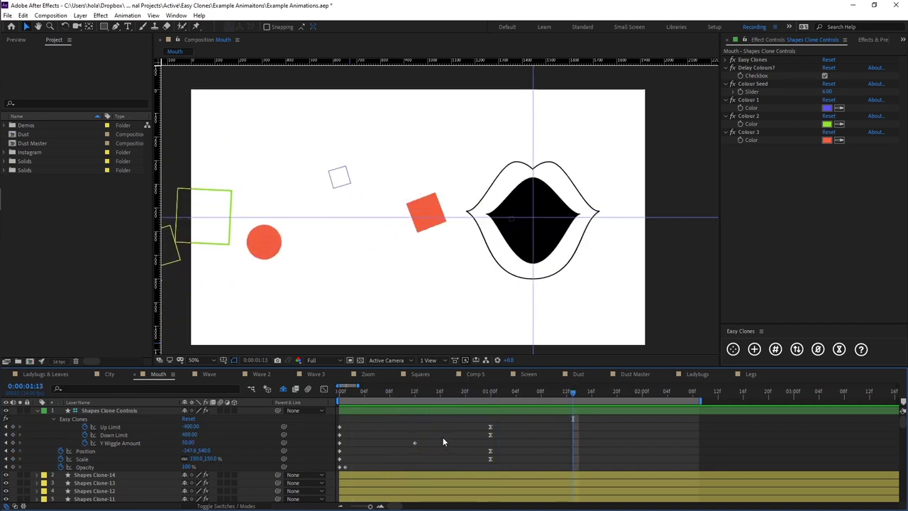
click(211, 374)
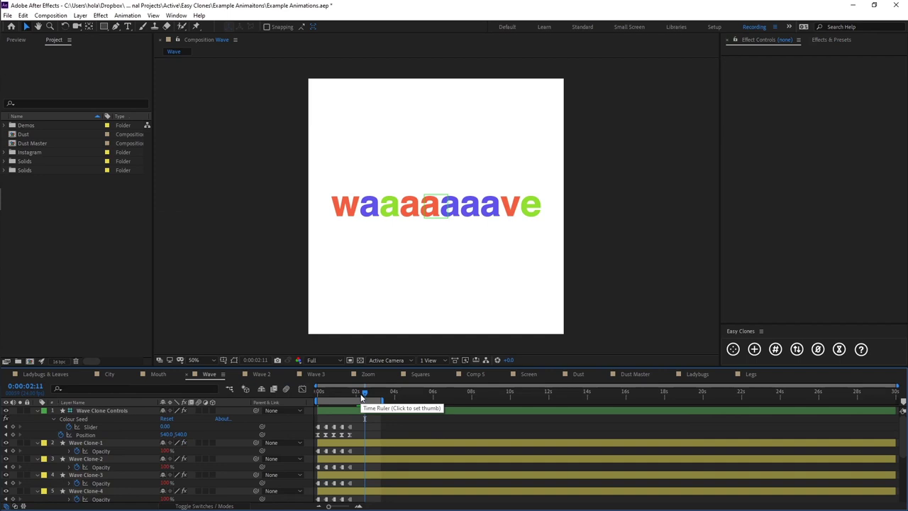
Preview the Wave comp, select the Colour Seed slider, scrub back, and replay.
key(space)
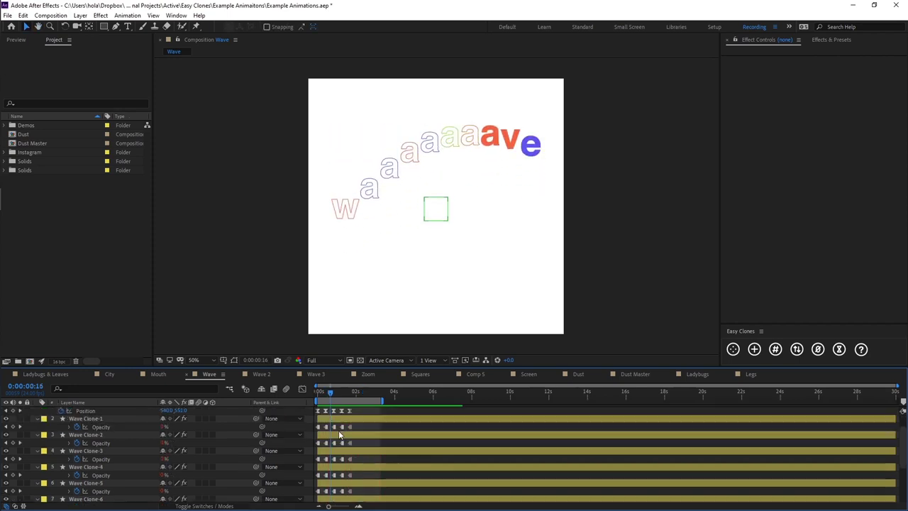
click(96, 425)
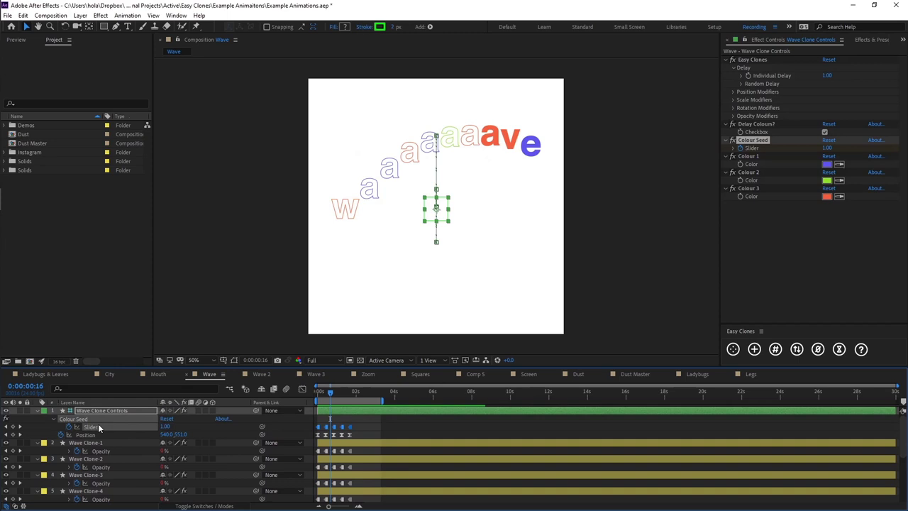
mouse_move(329, 387)
mouse_down()
mouse_move(317, 391)
mouse_move(330, 390)
mouse_up()
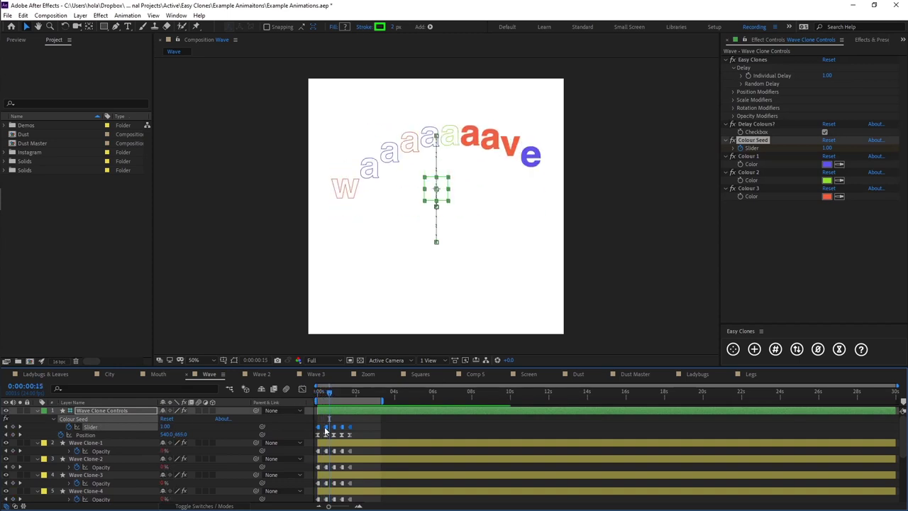
key(space)
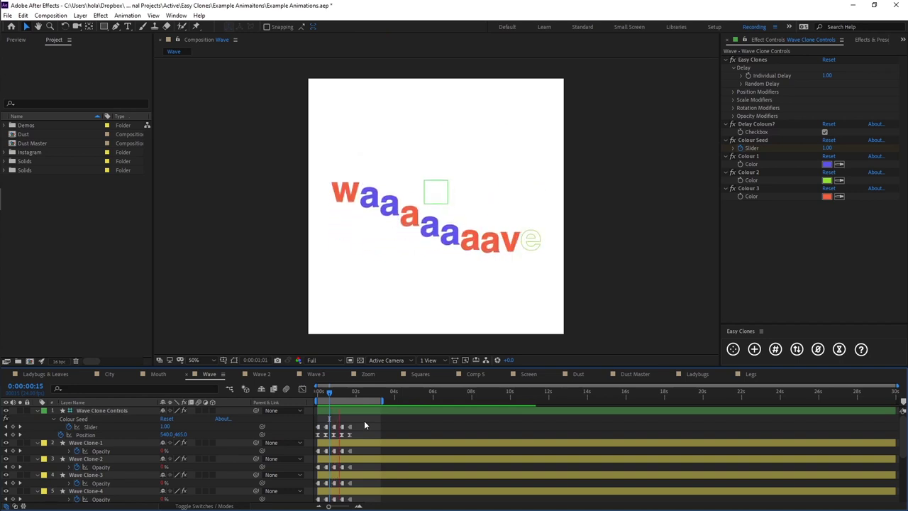
Inspect Wave Clone-1's Contents > Fill 1 settings during a preview, then collapse it.
click(96, 443)
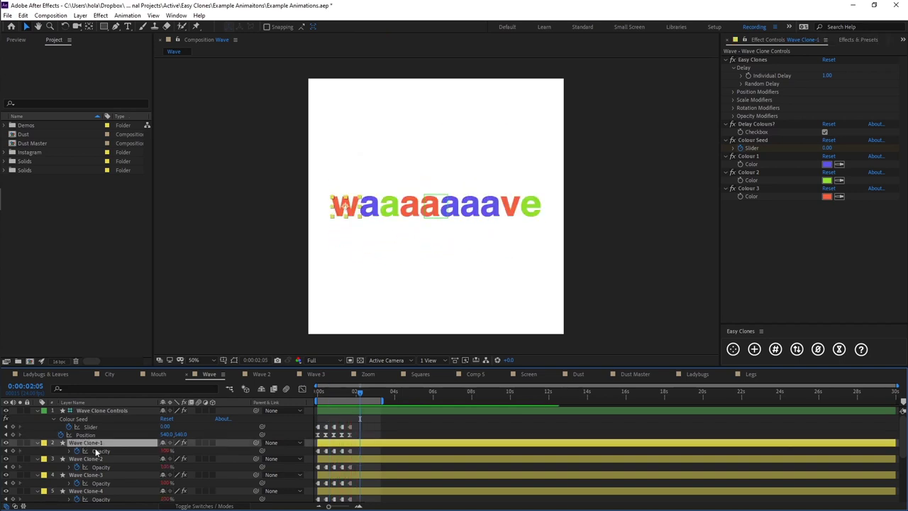
click(37, 444)
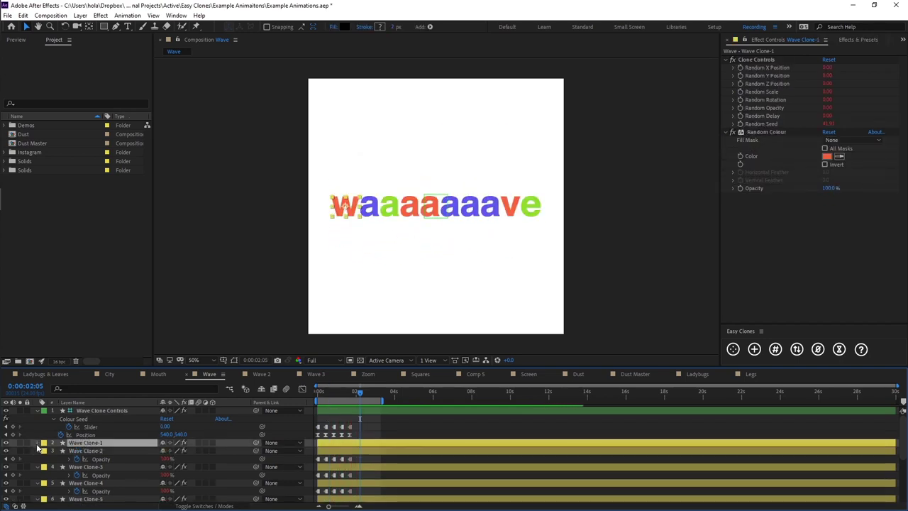
click(80, 449)
click(355, 455)
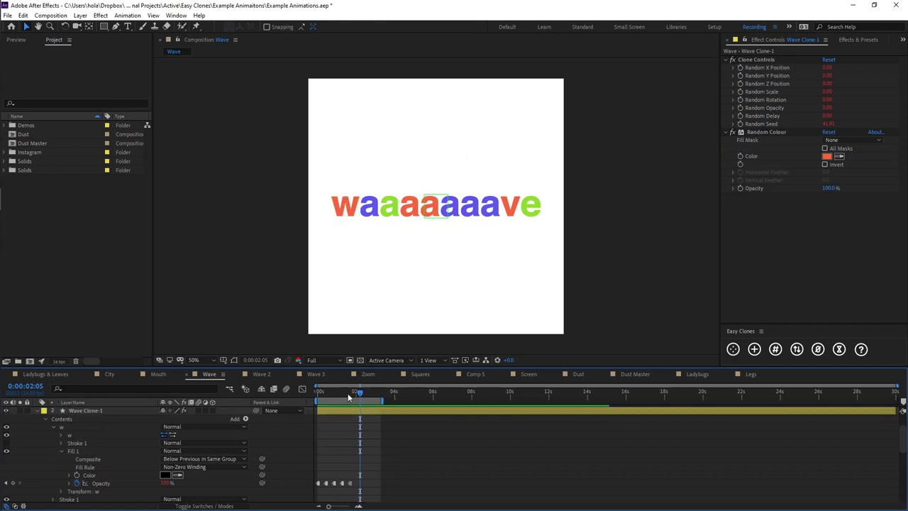
key(space)
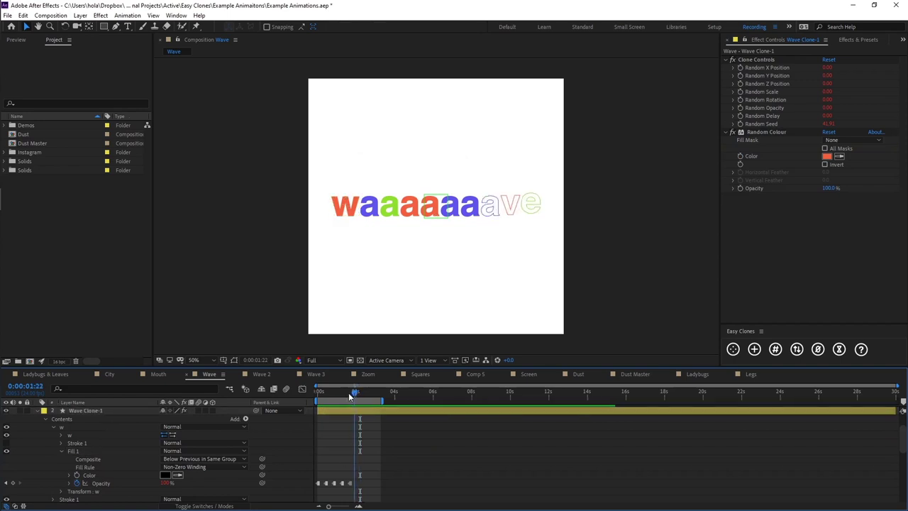
click(42, 410)
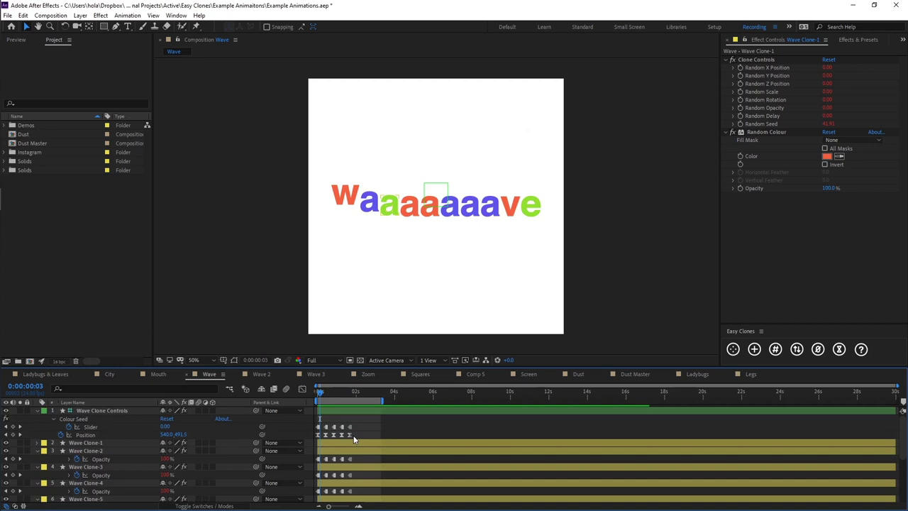
Select the Colour Seed effect, replay the Wave animation, then open Wave 2.
scroll(354, 439, down, 3)
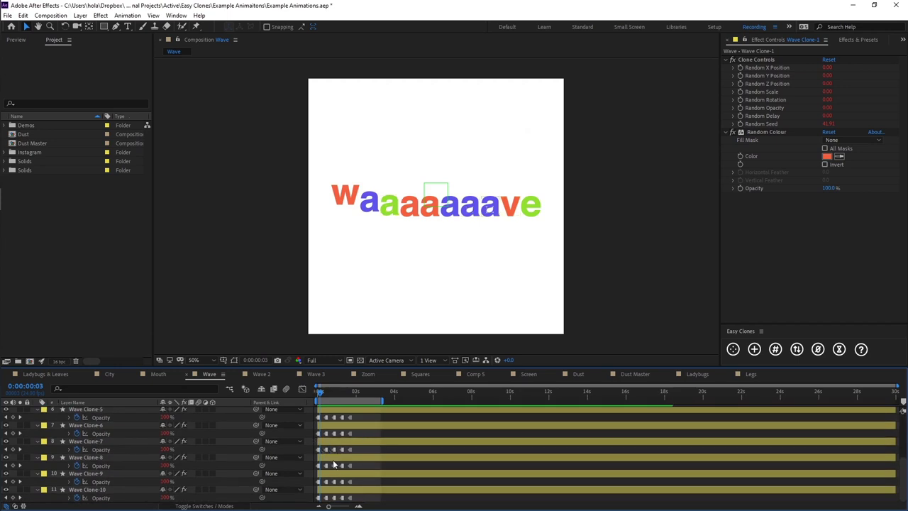
scroll(341, 454, up, 5)
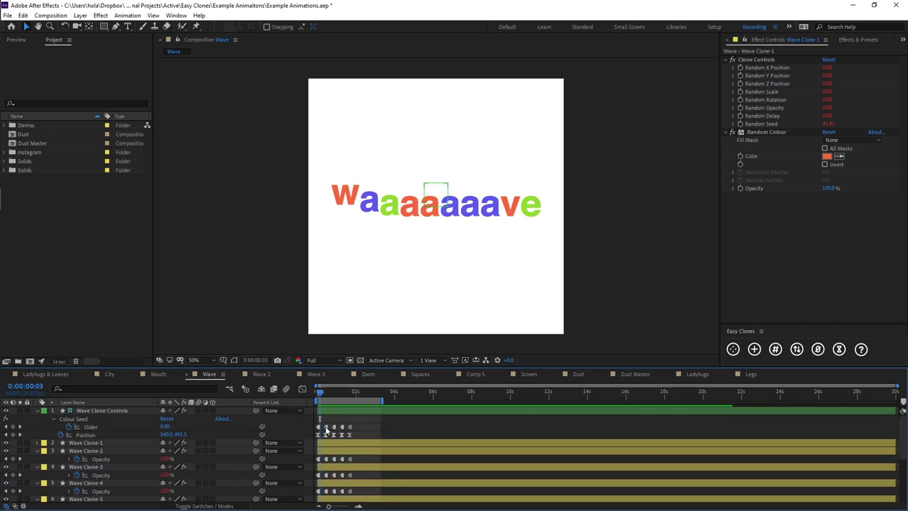
click(209, 419)
click(370, 425)
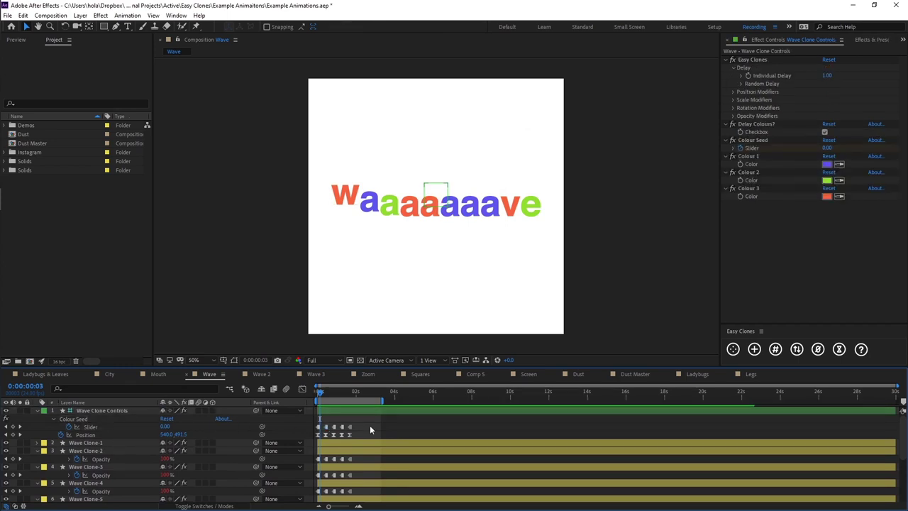
key(space)
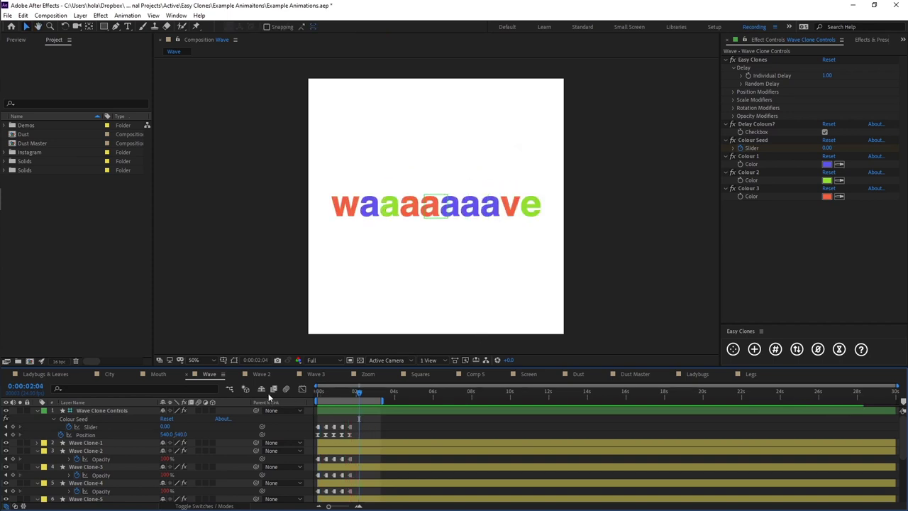
click(261, 374)
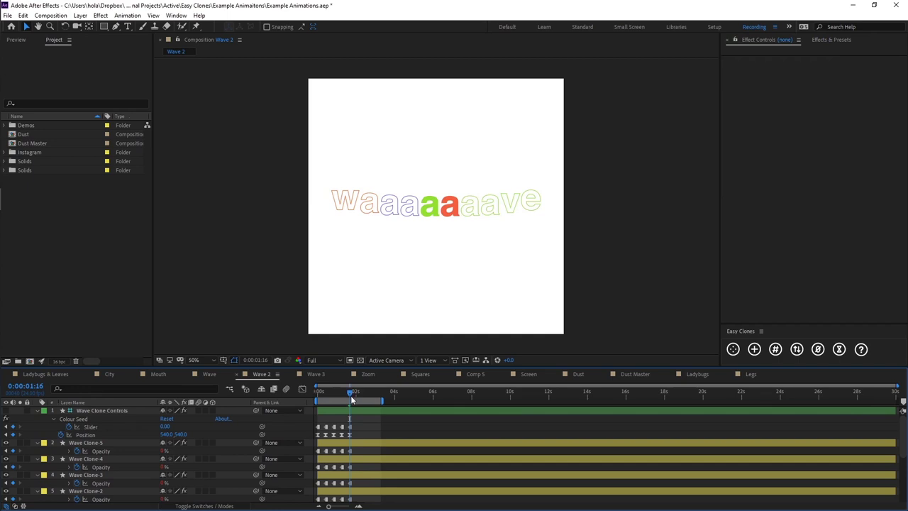
Set Wave 2's work-area end to 0:00:01:16, preview the letters, then open Wave 3.
click(351, 392)
key(n)
scroll(352, 434, down, 3)
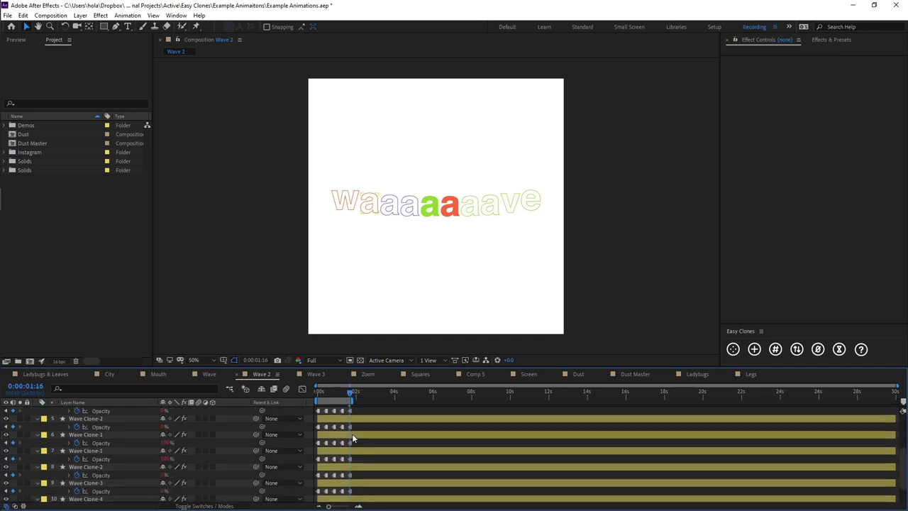
scroll(111, 480, down, 1)
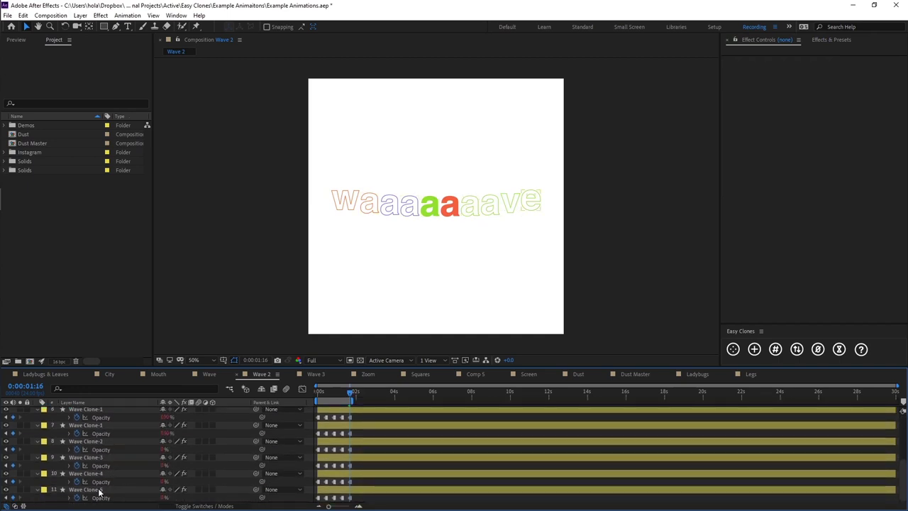
scroll(96, 429, up, 1)
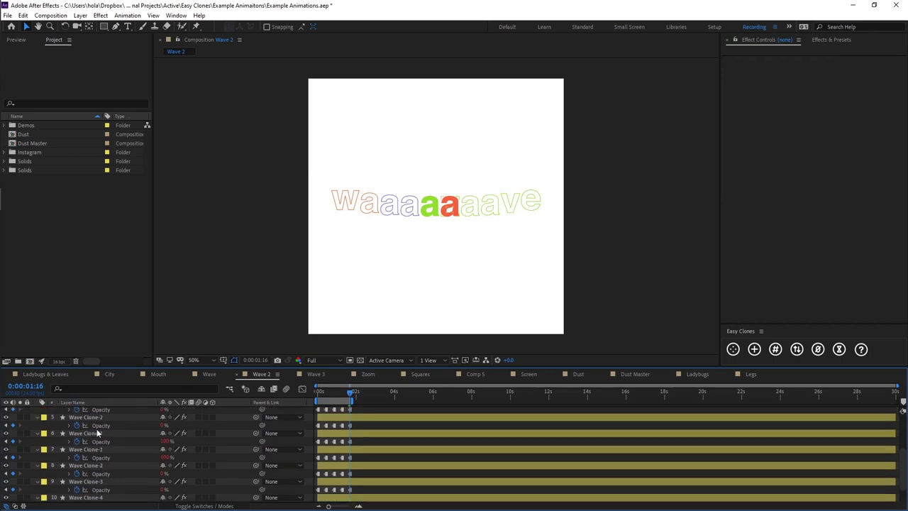
scroll(101, 428, up, 3)
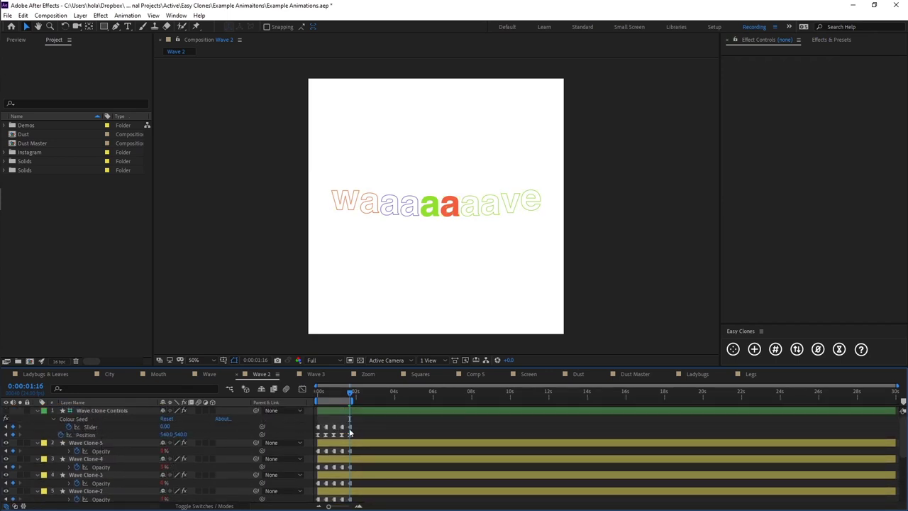
key(space)
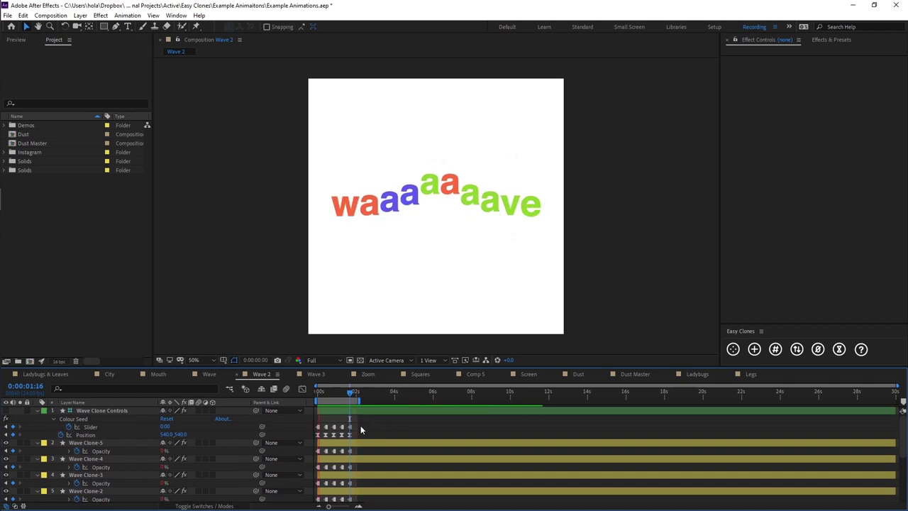
click(316, 374)
Set Wave 3's work-area end to 0:00:02:20 and play the preview.
drag(358, 393, 372, 393)
key(n)
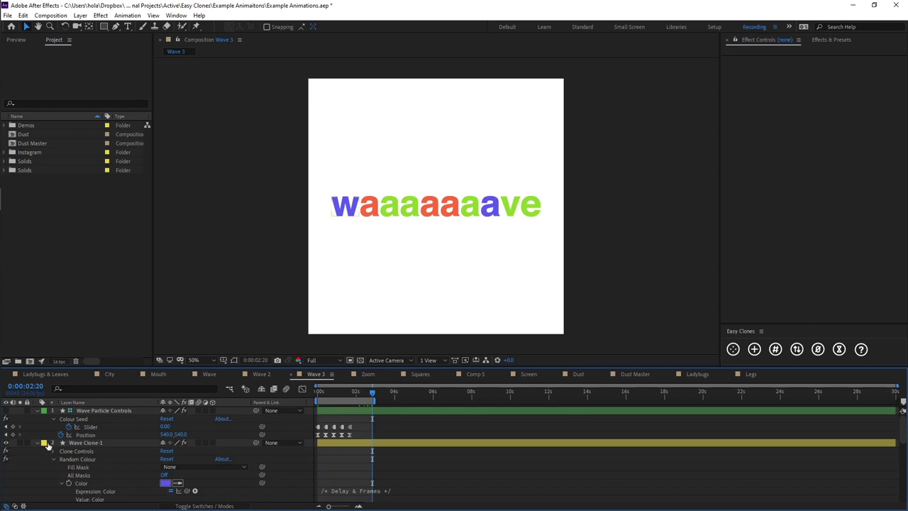
click(39, 442)
key(space)
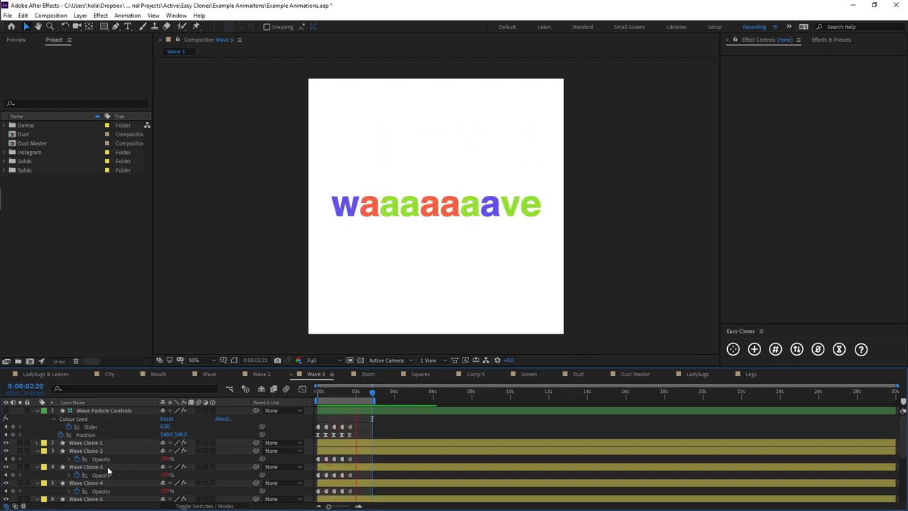
Select Wave Clone-1 through Wave Clone-5, apply the Easy Clones # action, then open Zoom.
click(104, 442)
scroll(104, 454, down, 2)
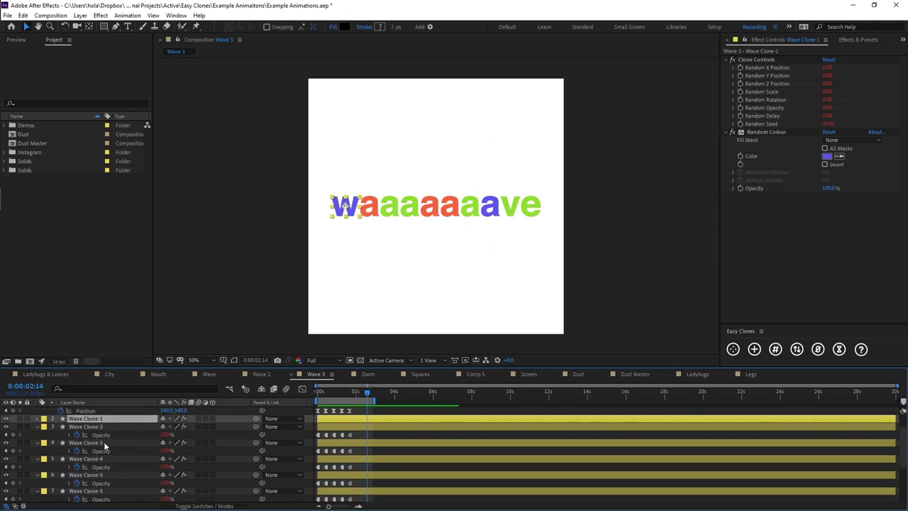
click(105, 451)
scroll(103, 436, up, 3)
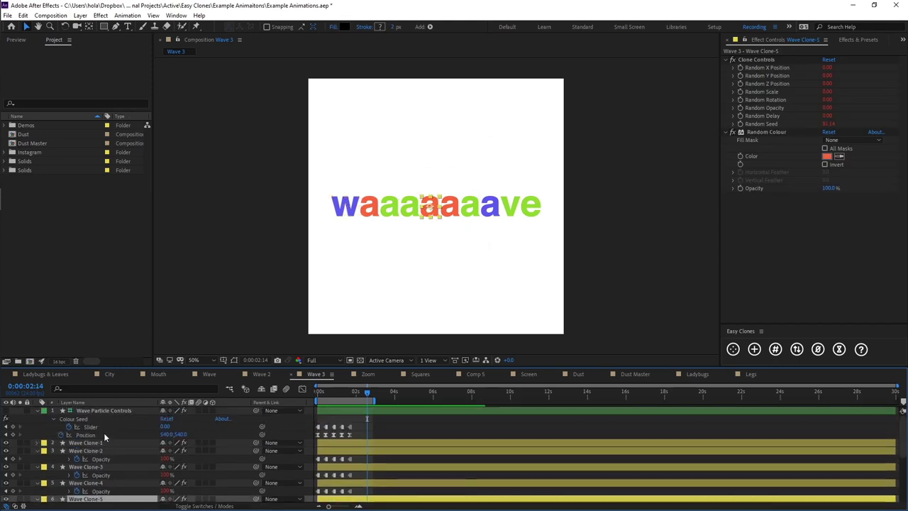
shift+click(102, 444)
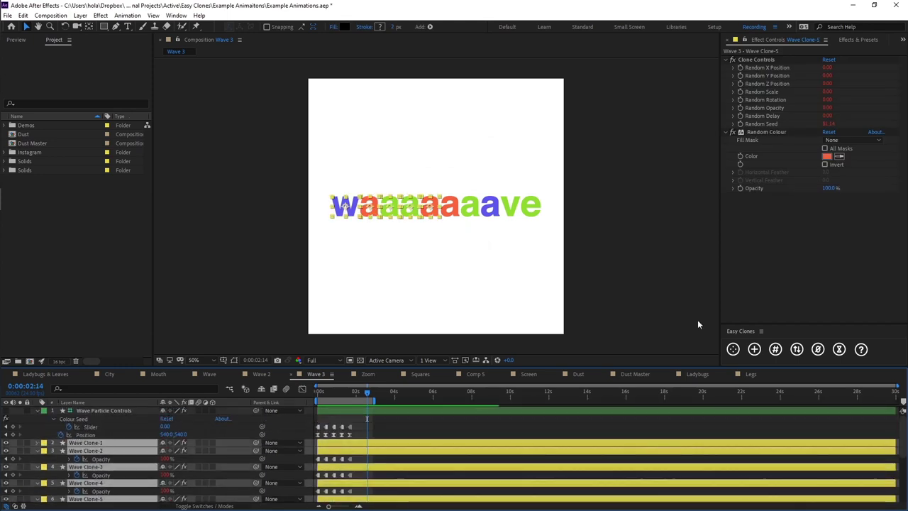
click(775, 349)
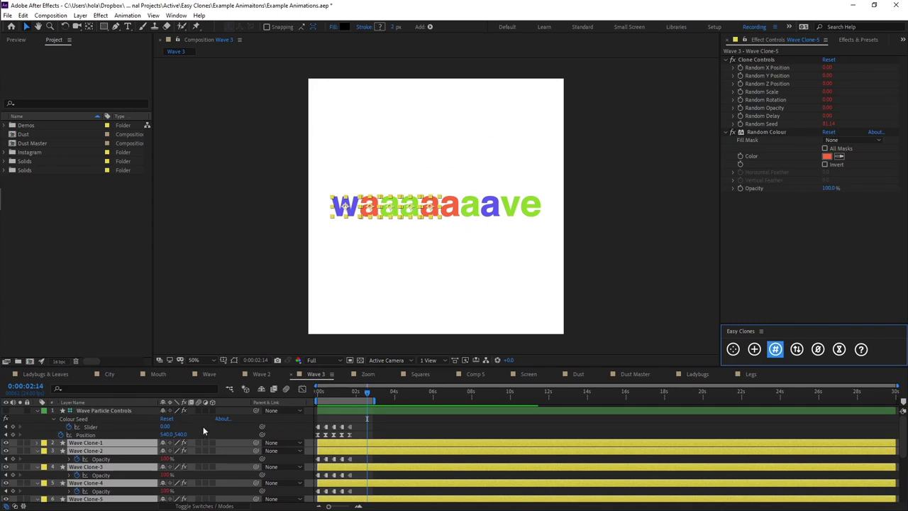
click(391, 419)
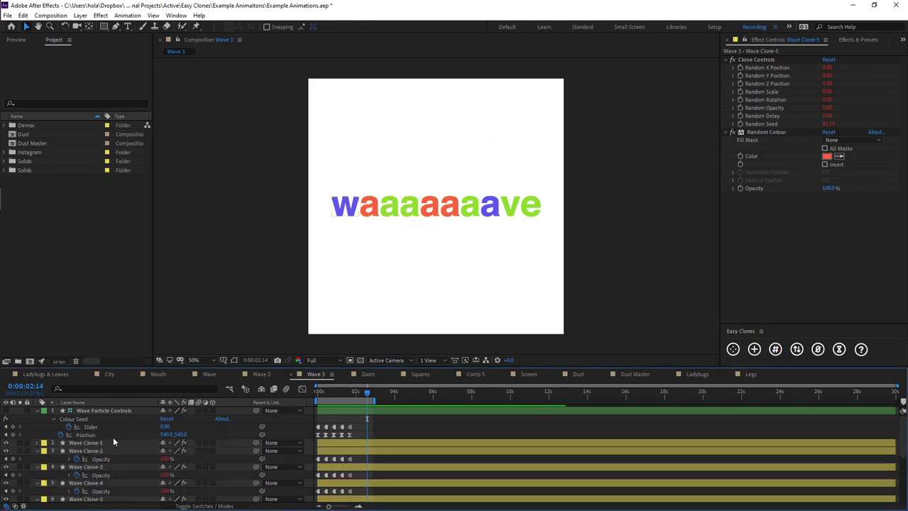
click(368, 374)
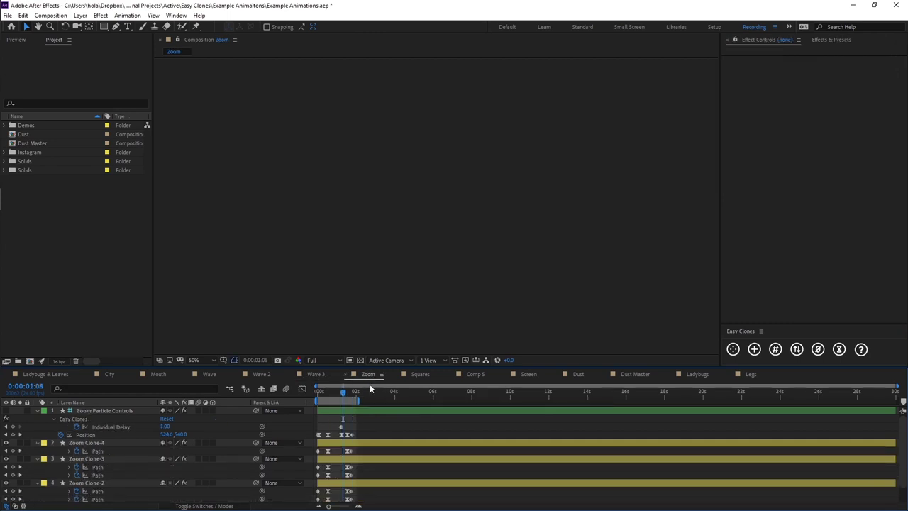
Preview the Zoom text animation, then select Zoom Clone-4's Path to show its delay expression.
drag(360, 401, 365, 401)
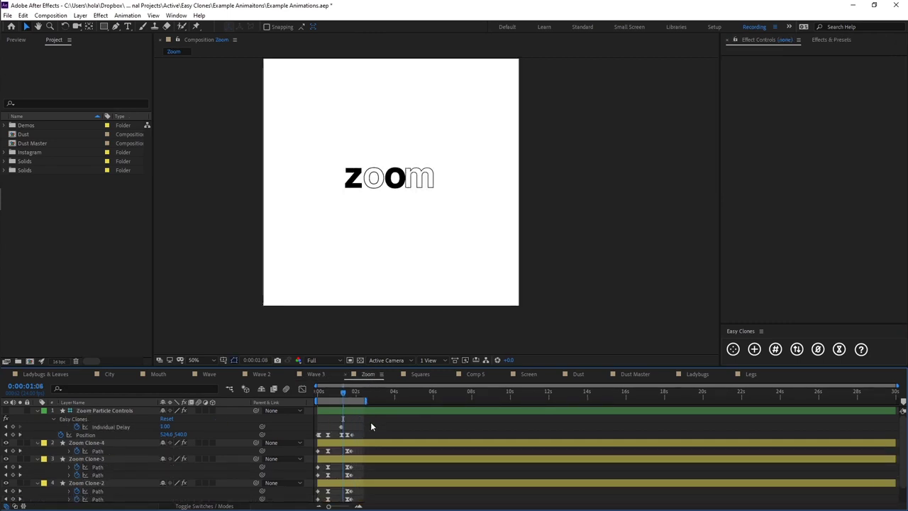
key(space)
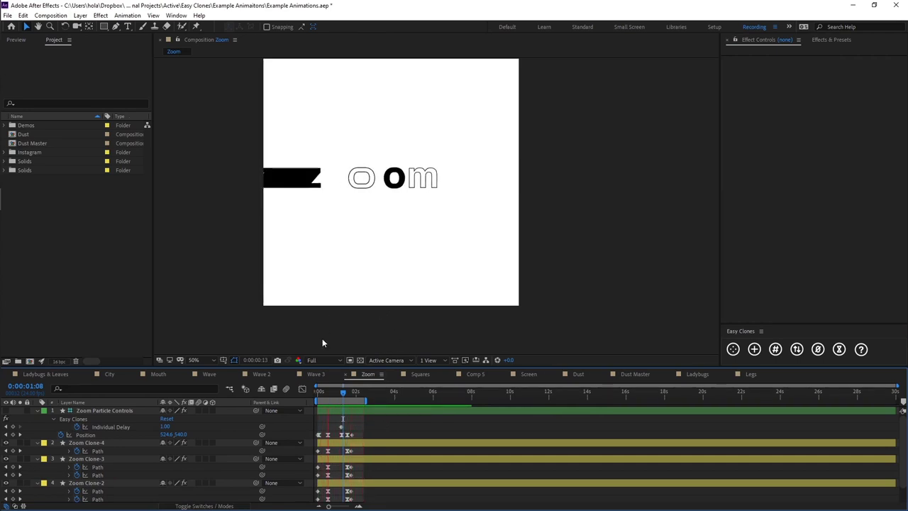
click(368, 410)
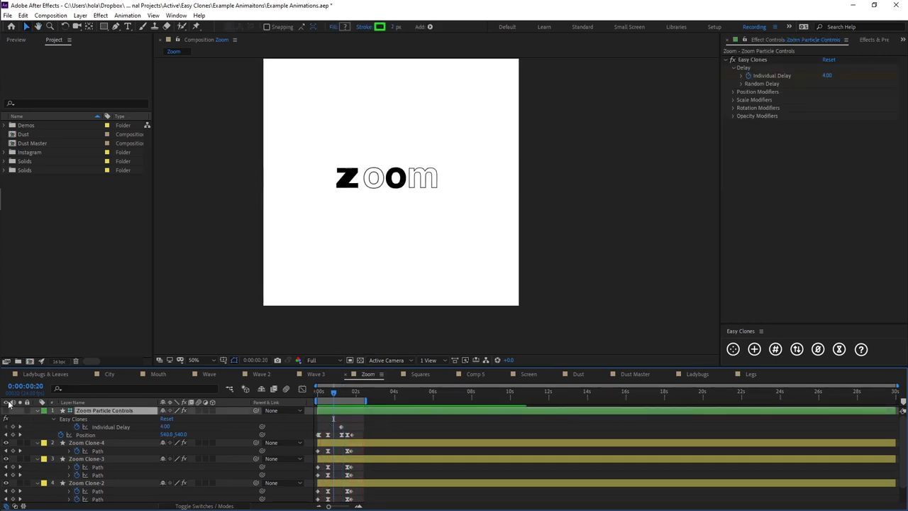
click(316, 391)
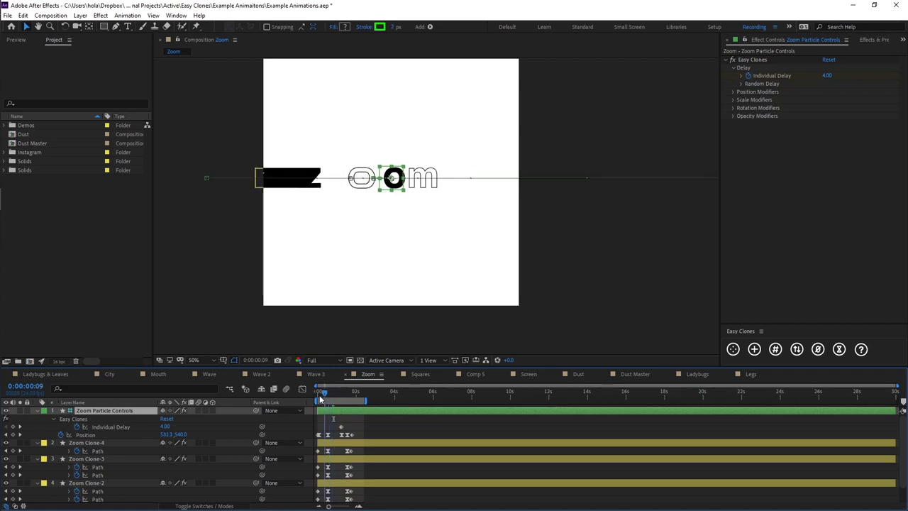
mouse_move(319, 399)
mouse_down()
mouse_move(361, 391)
mouse_move(307, 390)
mouse_up()
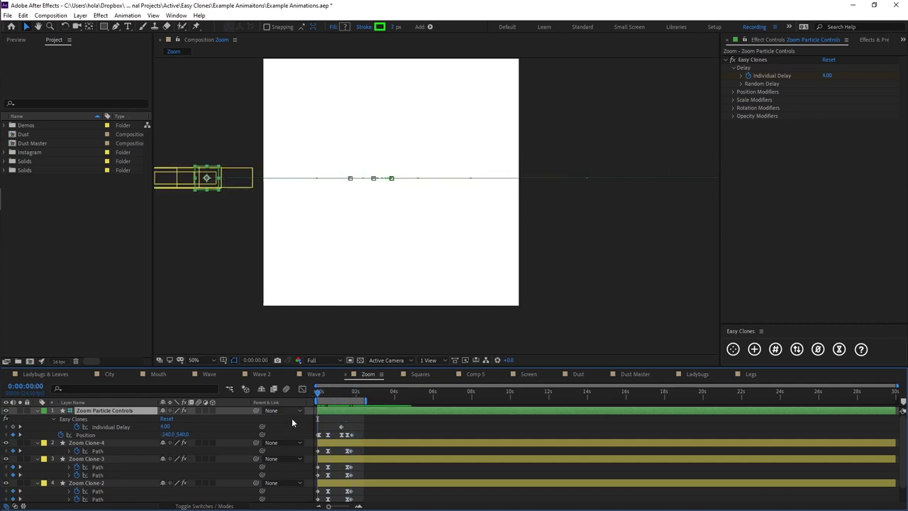
click(100, 451)
Apply the Easy Clones delay expression to Zoom Clone-4's Path and scrub to see the staggered letters.
key(e)
key(e)
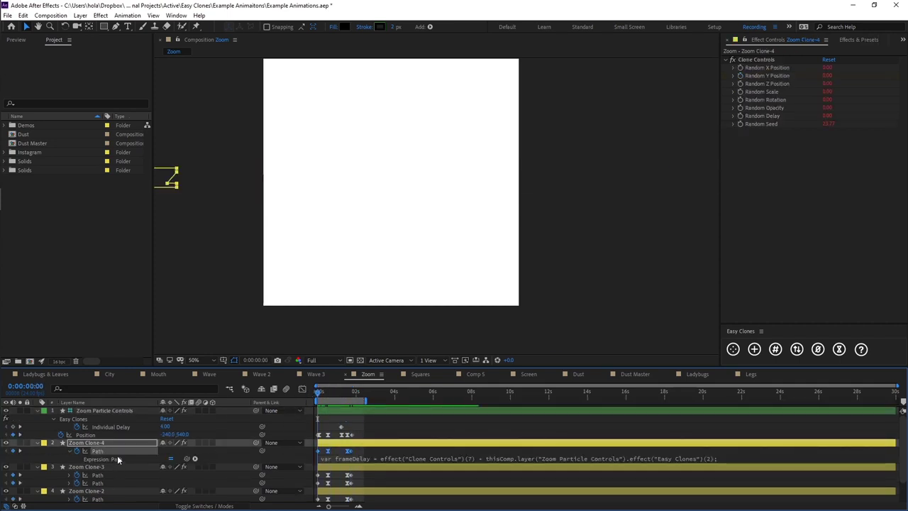
click(70, 450)
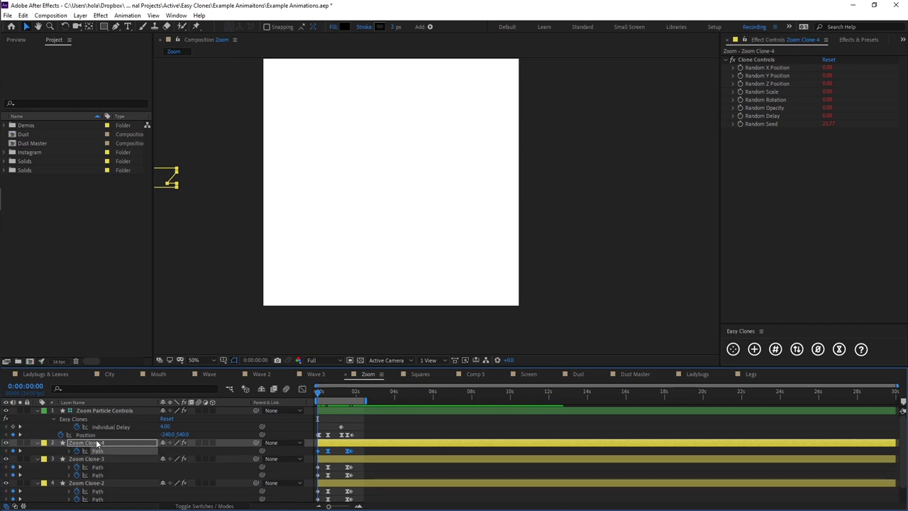
click(839, 349)
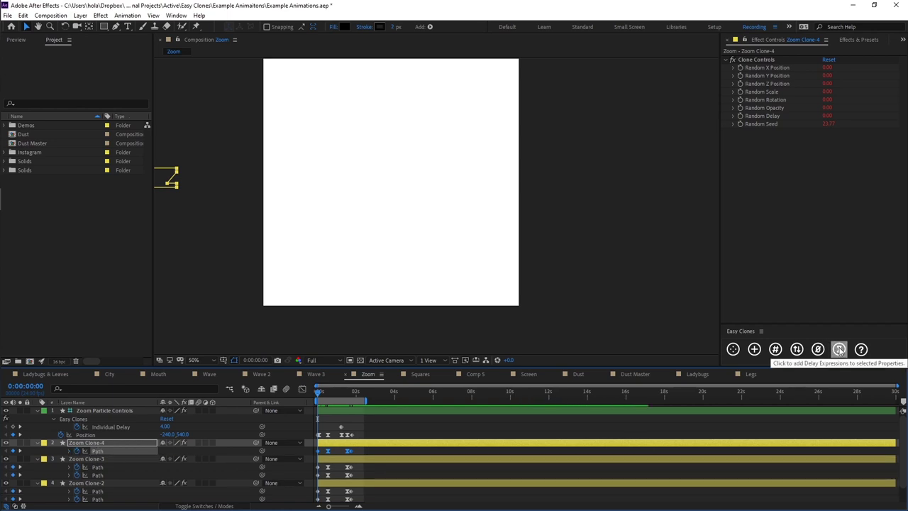
click(378, 422)
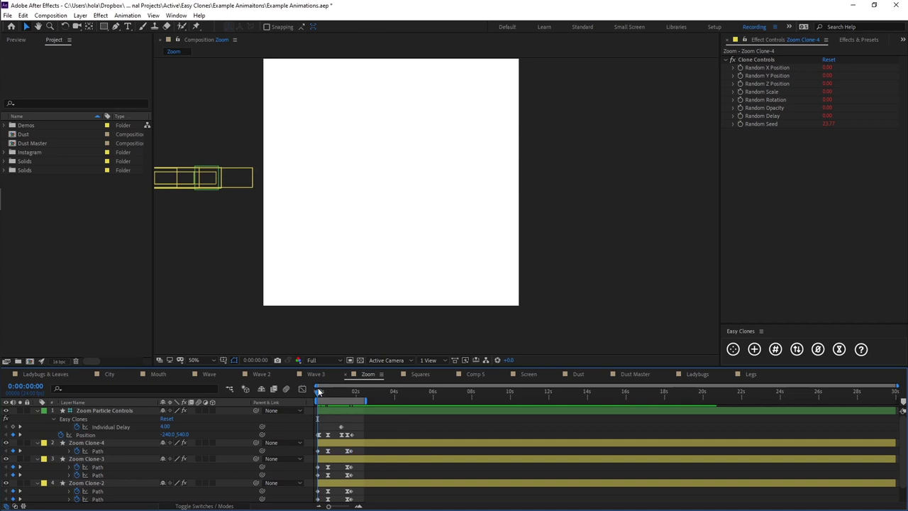
mouse_move(318, 393)
mouse_down()
mouse_move(329, 390)
mouse_move(319, 392)
mouse_up()
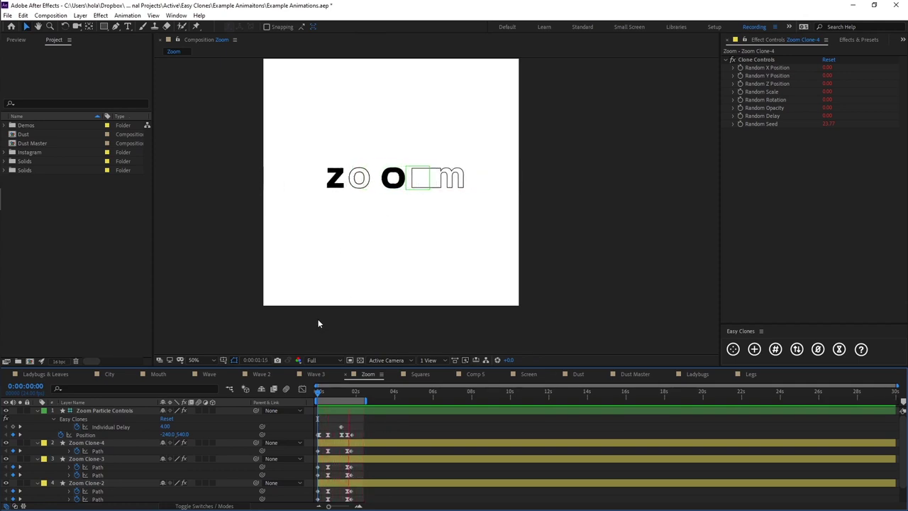
Set Zoom Particle Controls' Individual Delay to 3.00.
click(124, 410)
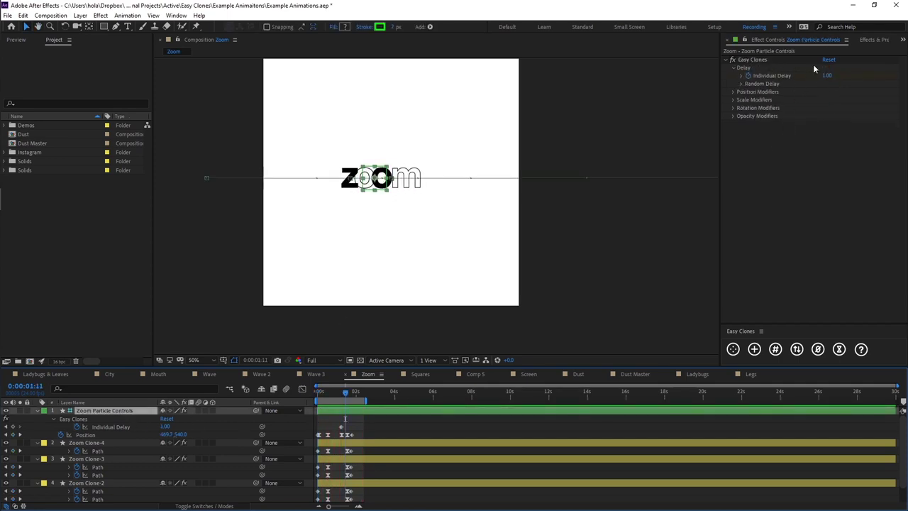
click(827, 75)
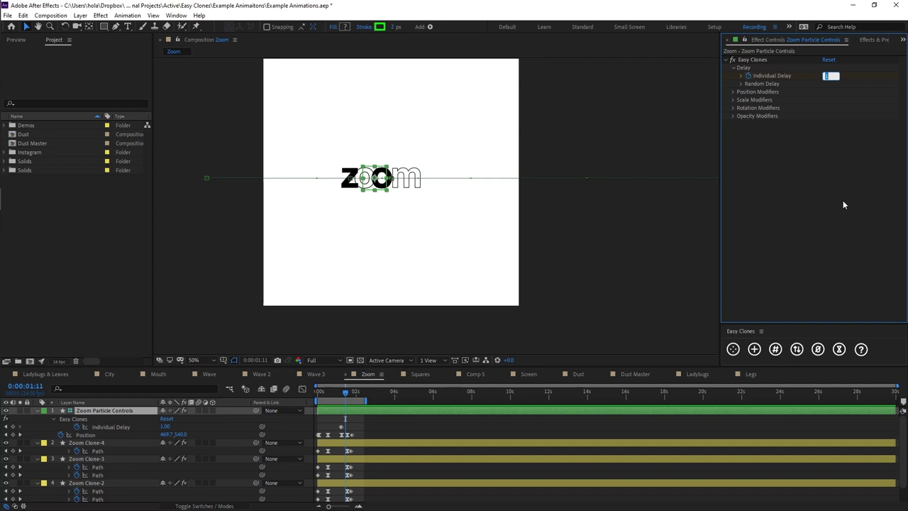
text(3)
key(Return)
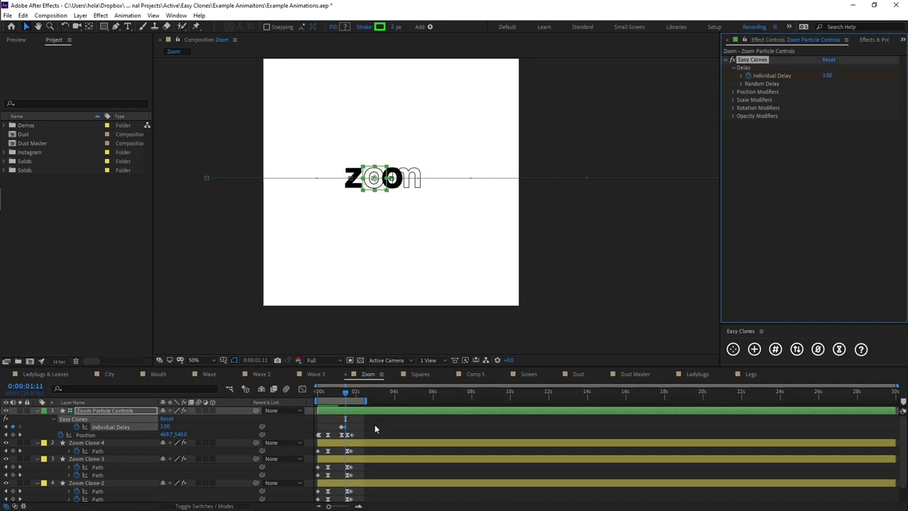
Scrub back to review the staggered zoom text, then bring up the Squares composition.
click(374, 424)
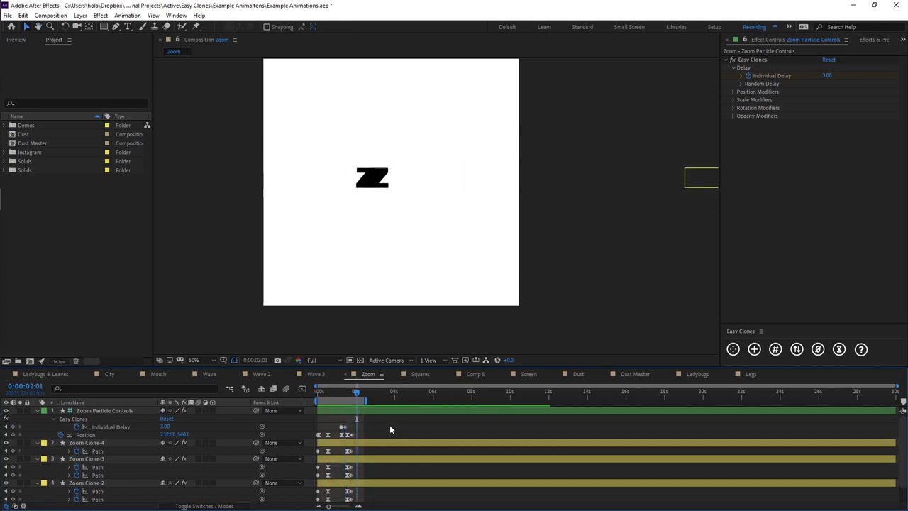
drag(358, 393, 336, 395)
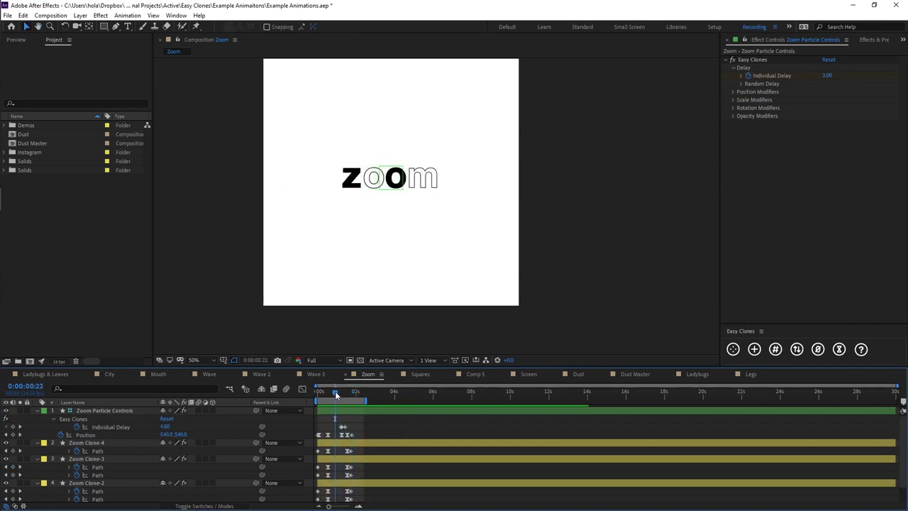
click(419, 373)
Preview the Squares animation and reveal Squares Clone Controls' keyframed Colour properties.
drag(269, 394, 238, 395)
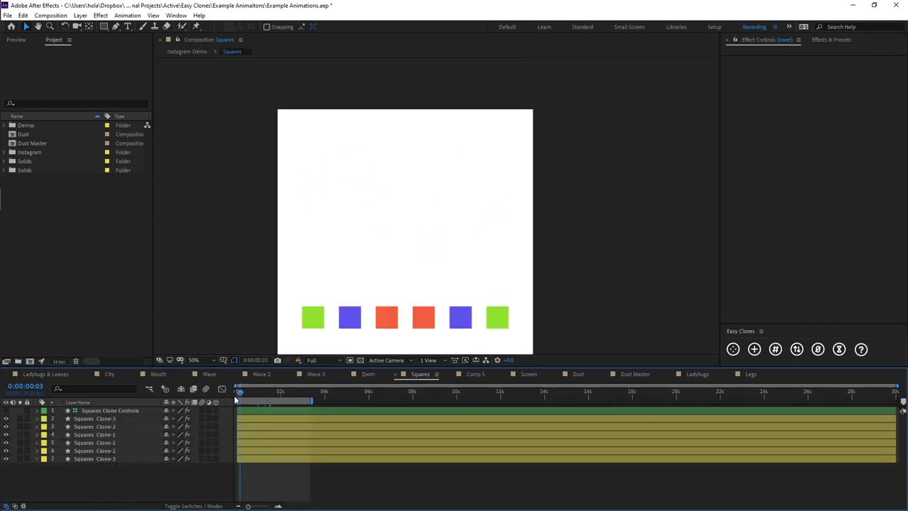
key(space)
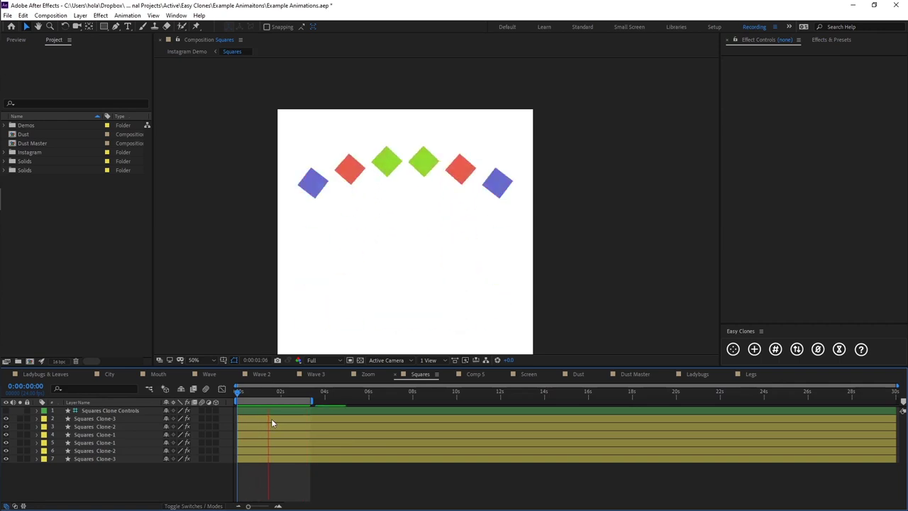
click(271, 411)
key(u)
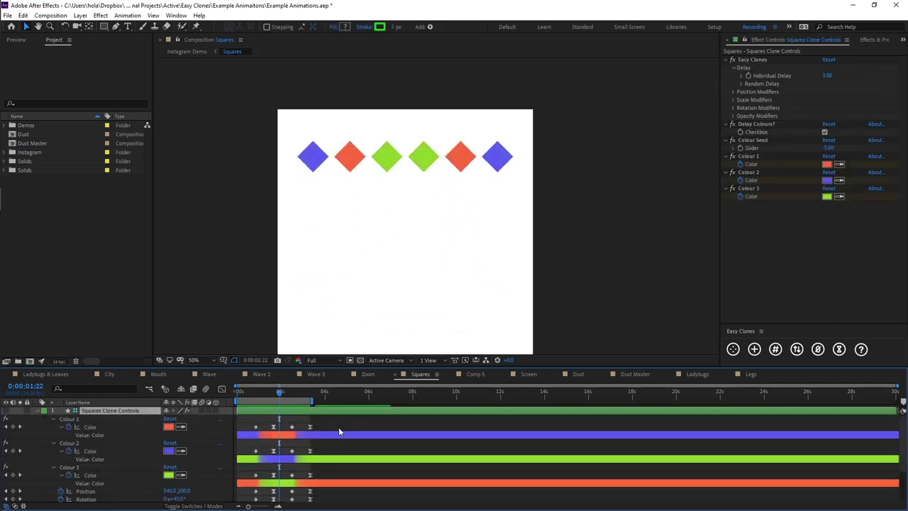
Extend the work area slightly, replay the colour-shifting squares, and switch to Comp 5.
click(338, 427)
drag(314, 402, 330, 402)
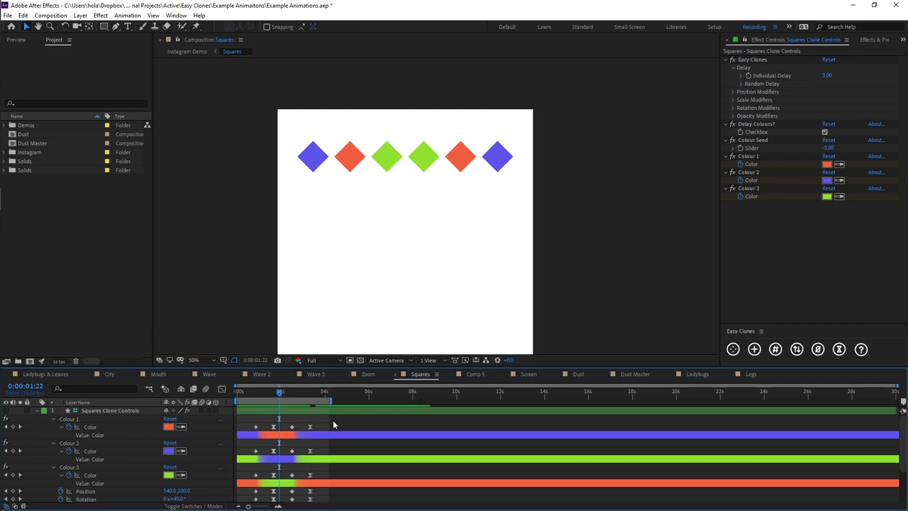
key(space)
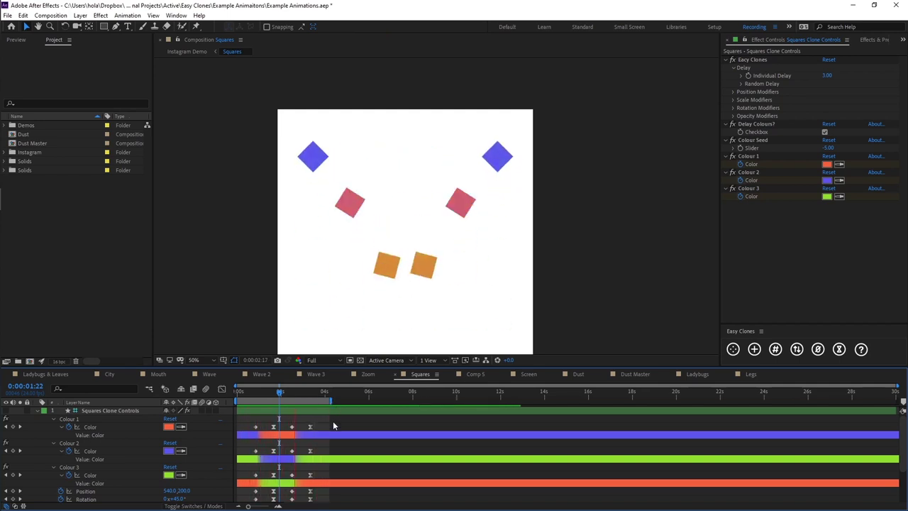
click(475, 373)
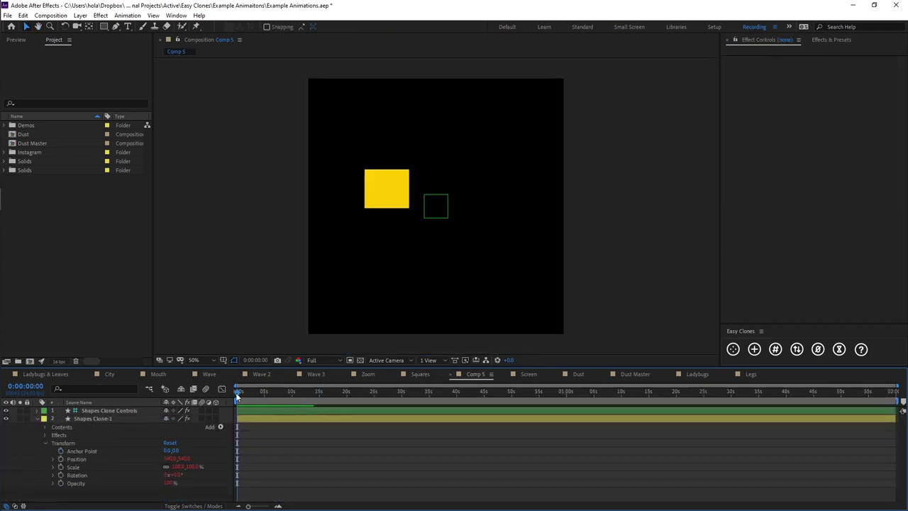
Scrub through Comp 5, then close it to return to the Screen composition.
drag(326, 395, 380, 398)
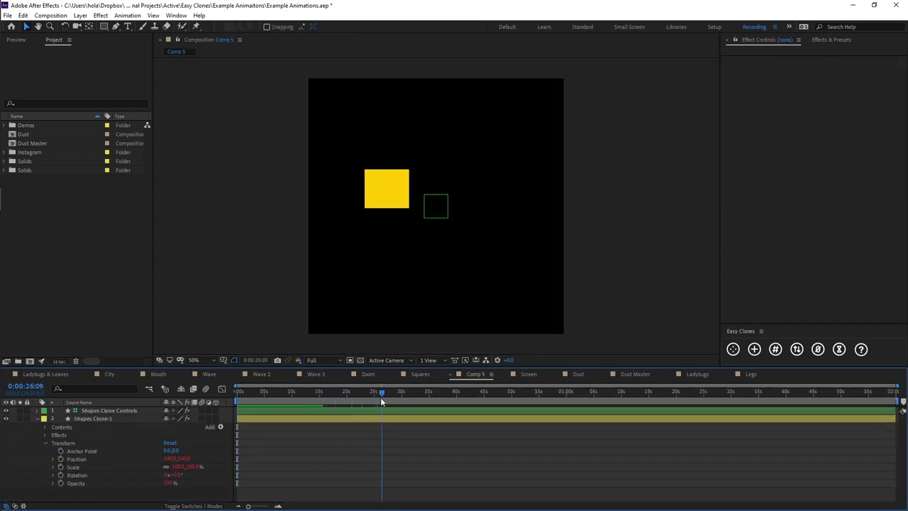
click(451, 374)
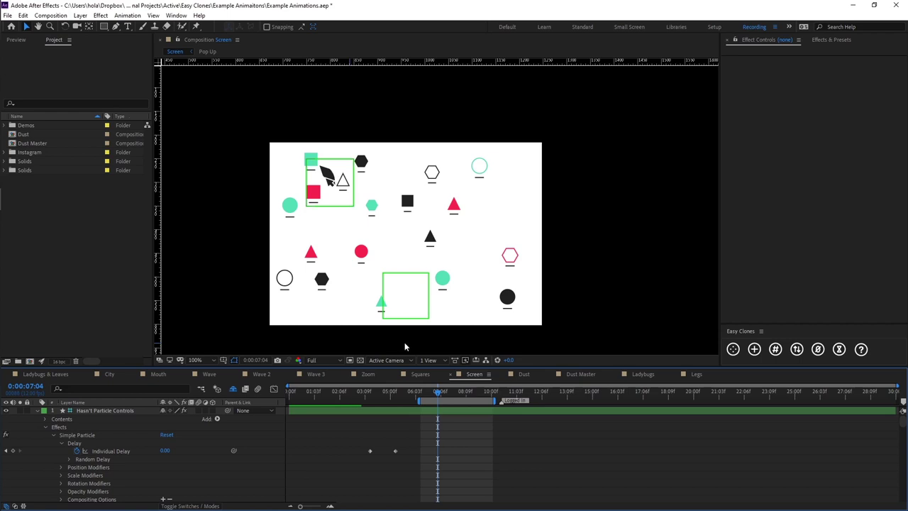
Start the Screen work area at 0 and lower the preview resolution to Half.
drag(418, 399, 290, 399)
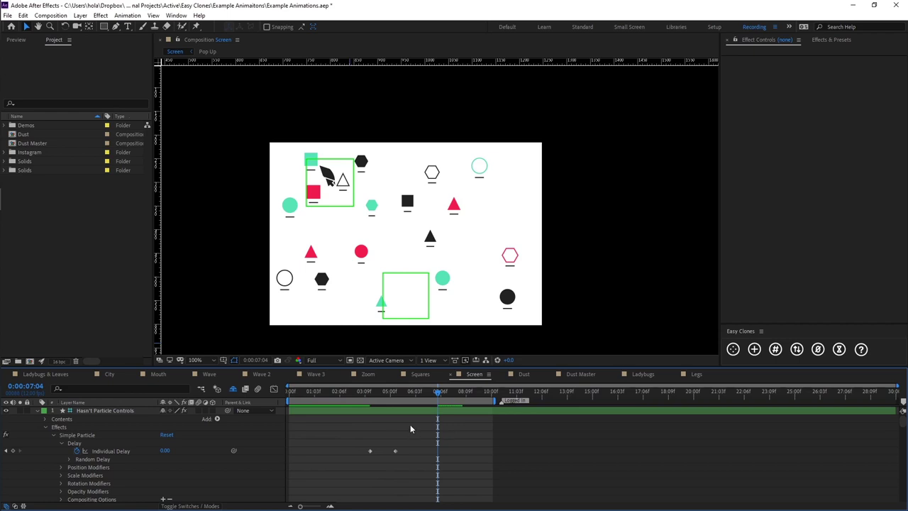
click(313, 360)
click(333, 395)
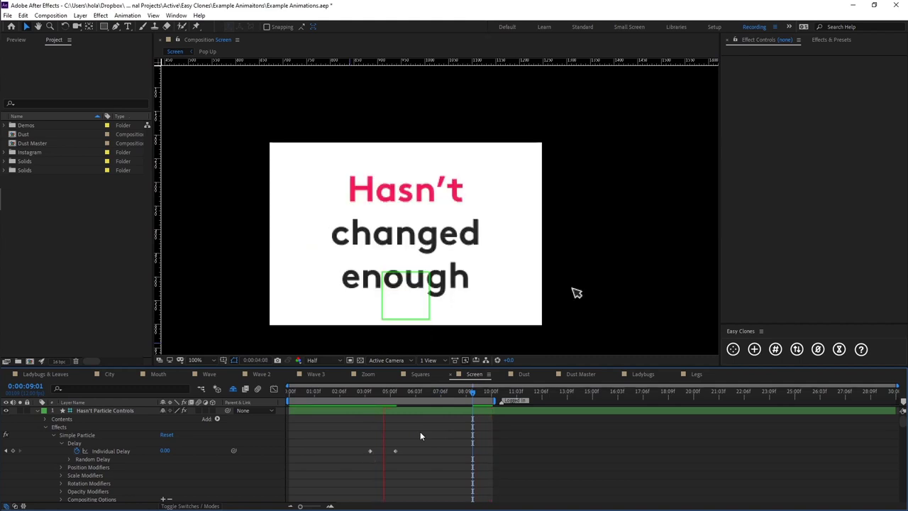
Start the work area at 6:03 on the 'Hasn't changed enough' text and preview from there.
click(375, 390)
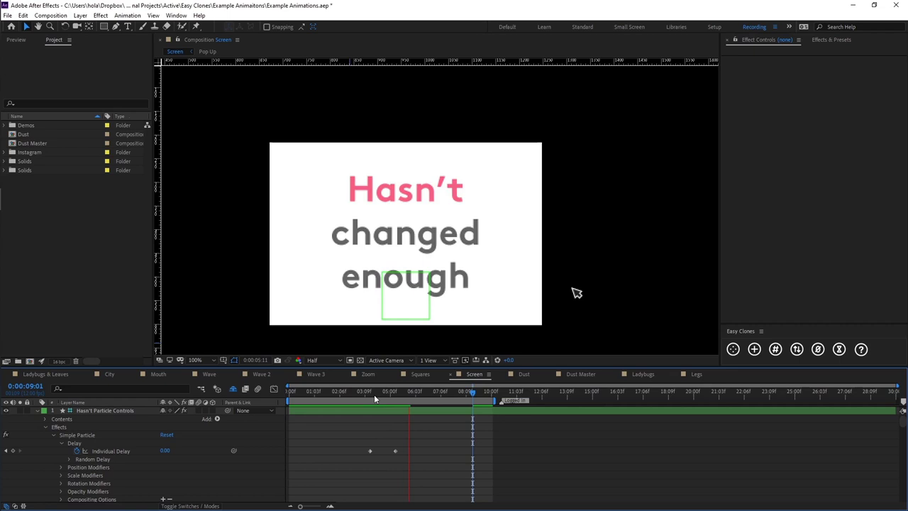
drag(371, 394, 414, 398)
key(b)
key(space)
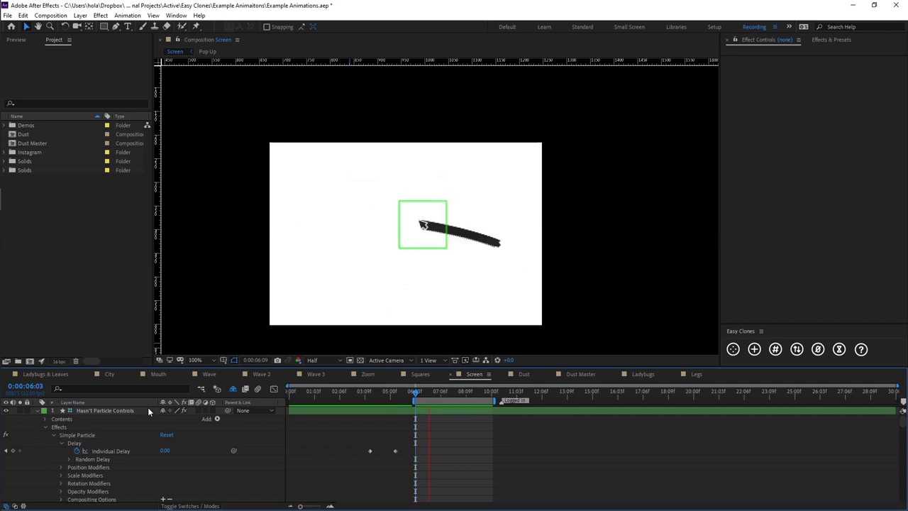
click(38, 411)
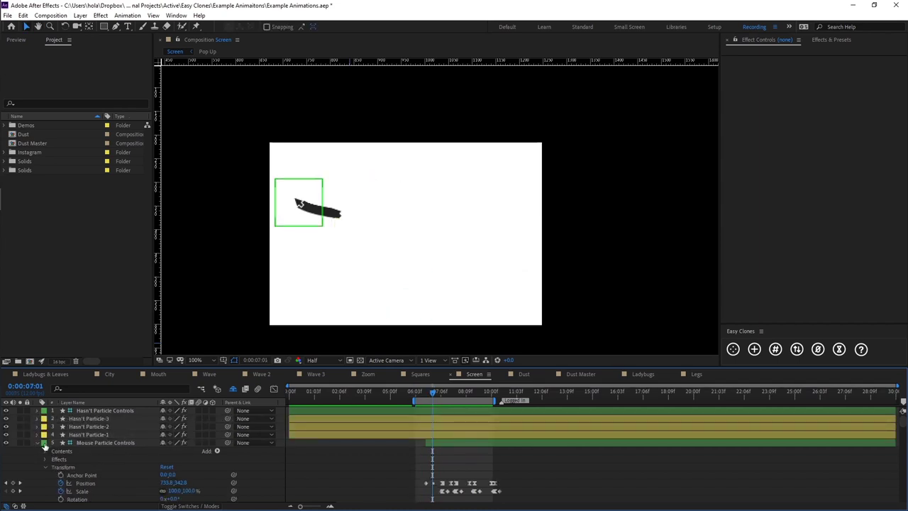
click(36, 443)
click(93, 443)
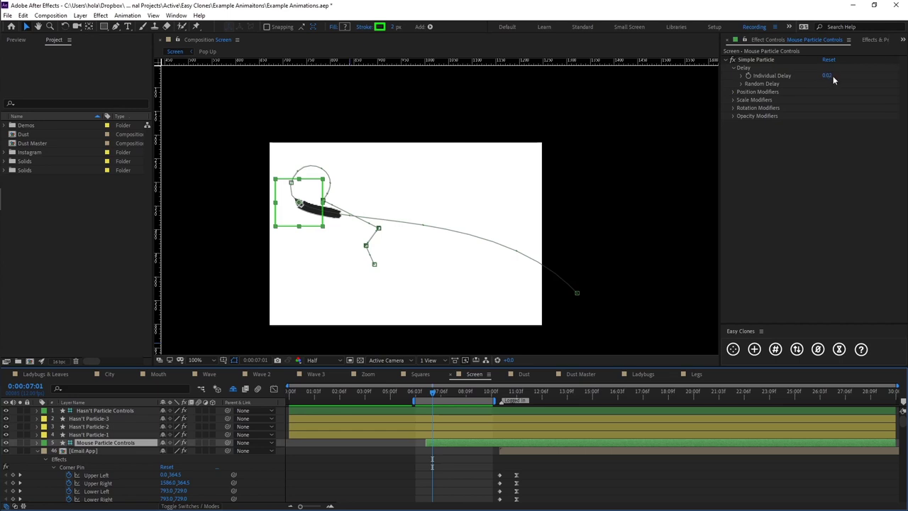
click(466, 455)
click(128, 452)
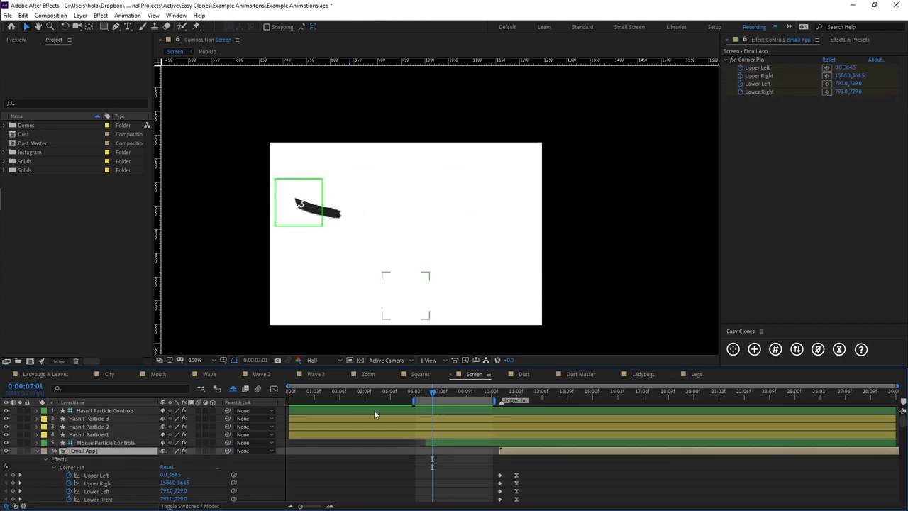
click(106, 443)
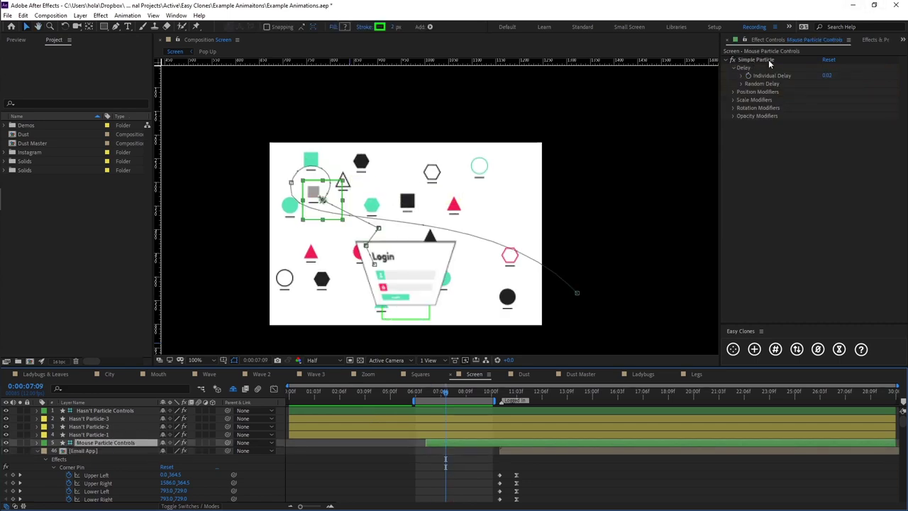
click(458, 457)
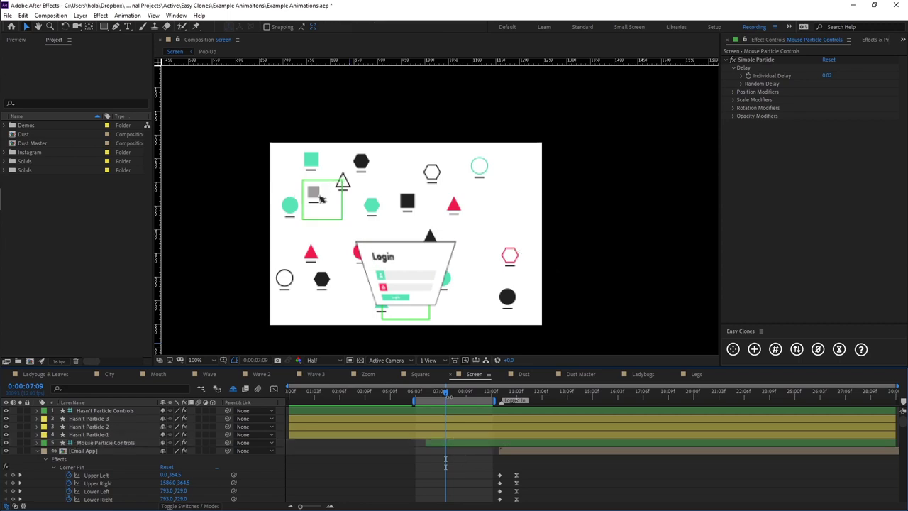
key(Page_Up)
click(426, 394)
click(436, 443)
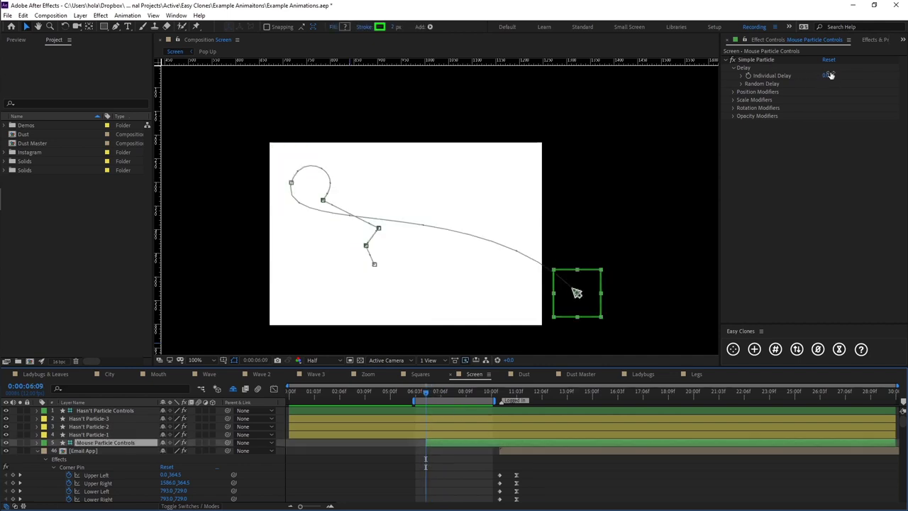
key(space)
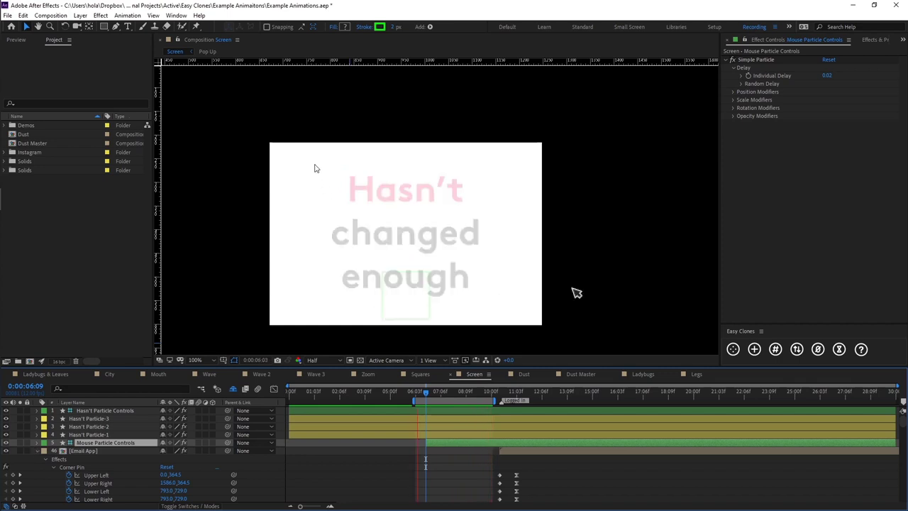
click(417, 389)
drag(416, 389, 437, 396)
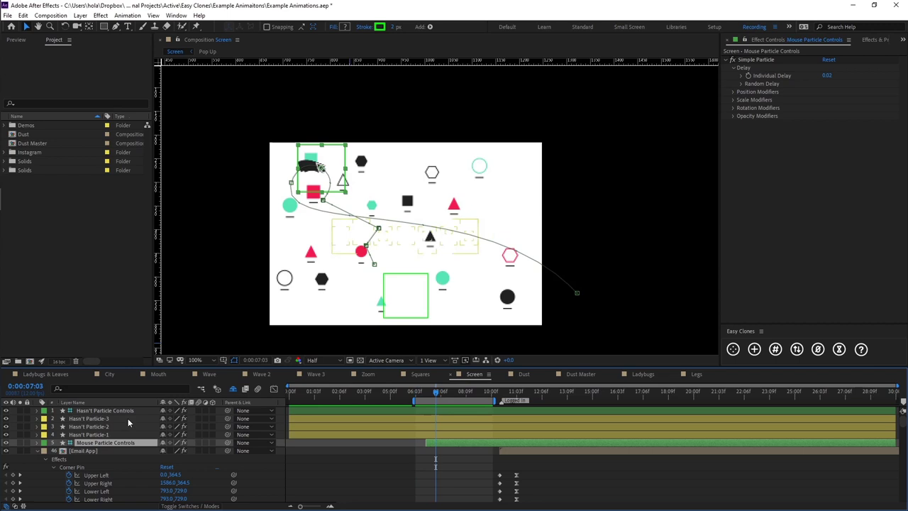
Scroll to layer 49 Files Particle Controls and scrub around 7:01 to inspect its single stroke.
click(41, 450)
scroll(79, 458, down, 10)
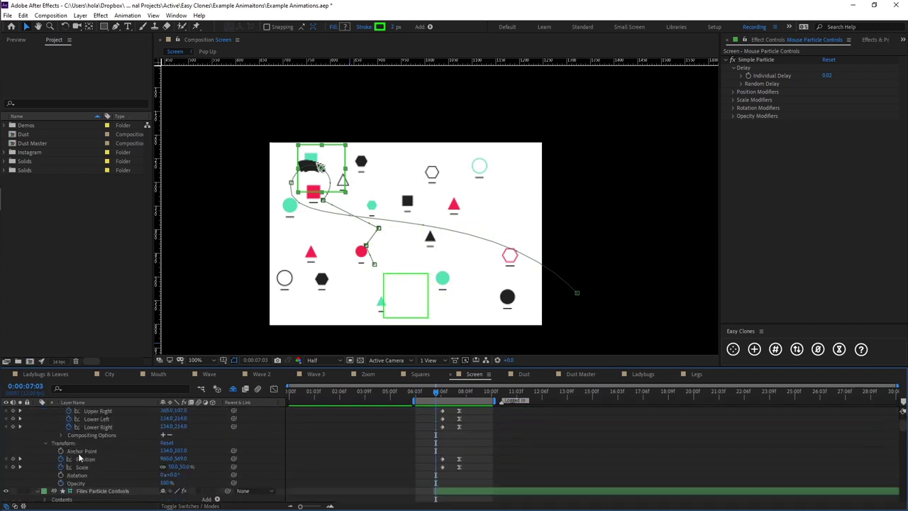
click(91, 420)
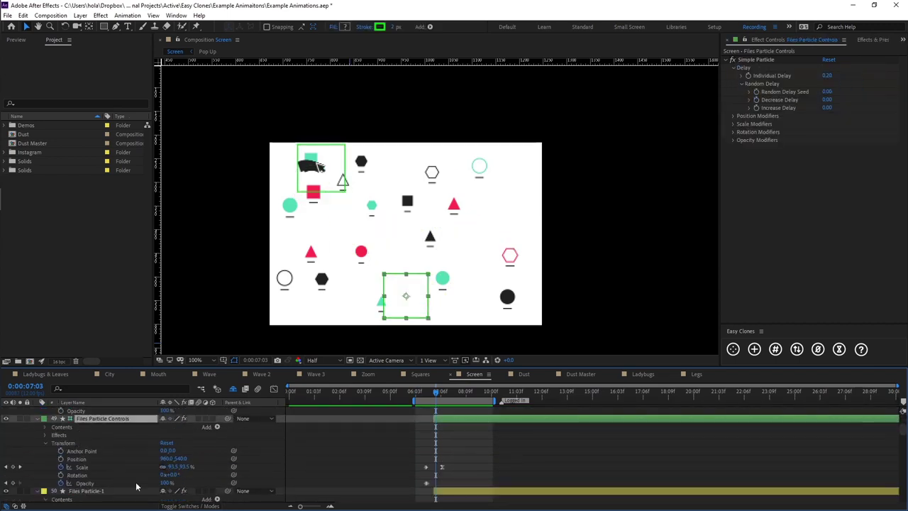
drag(421, 459, 451, 488)
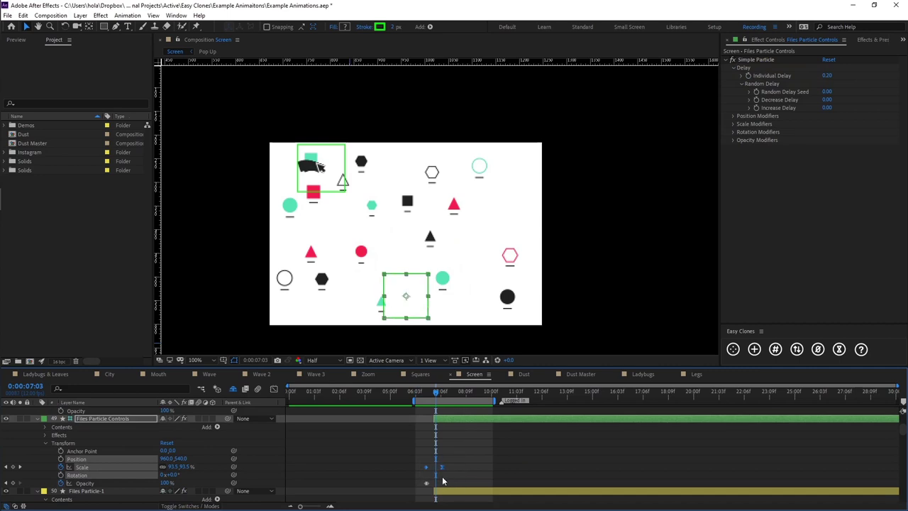
click(446, 458)
drag(435, 397, 434, 392)
click(454, 418)
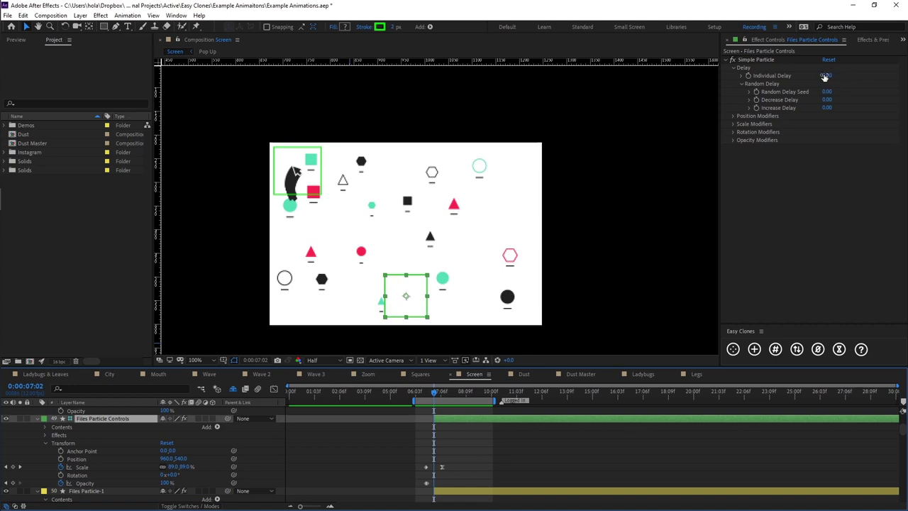
click(498, 429)
drag(435, 394, 430, 392)
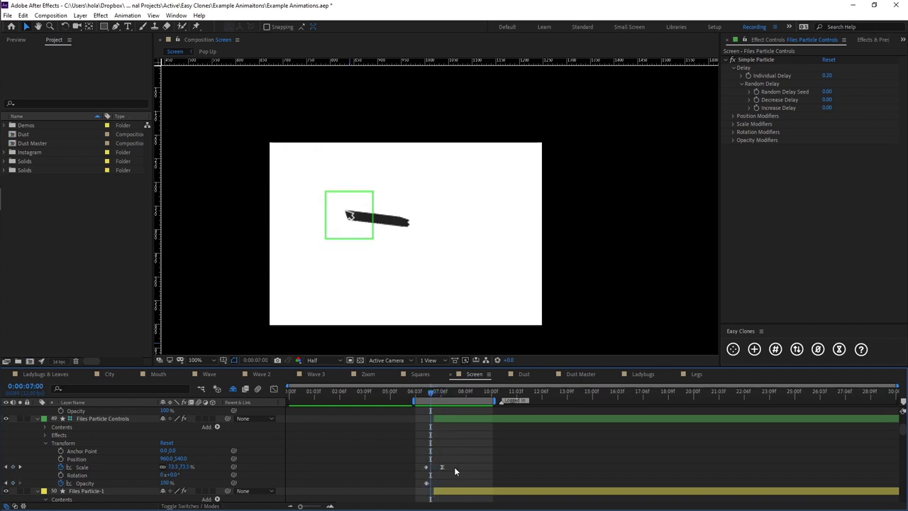
Preview the Screen comp from 7:00, stop it, and switch to the Dust composition.
key(space)
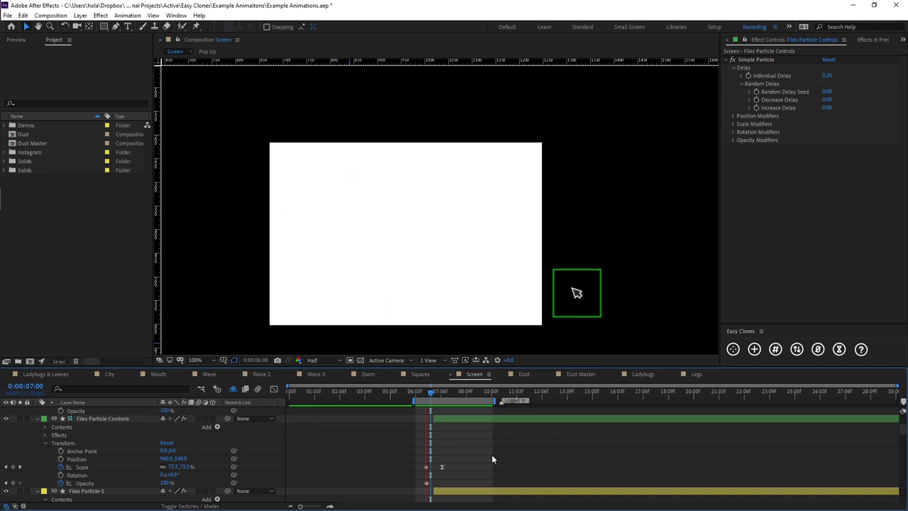
key(space)
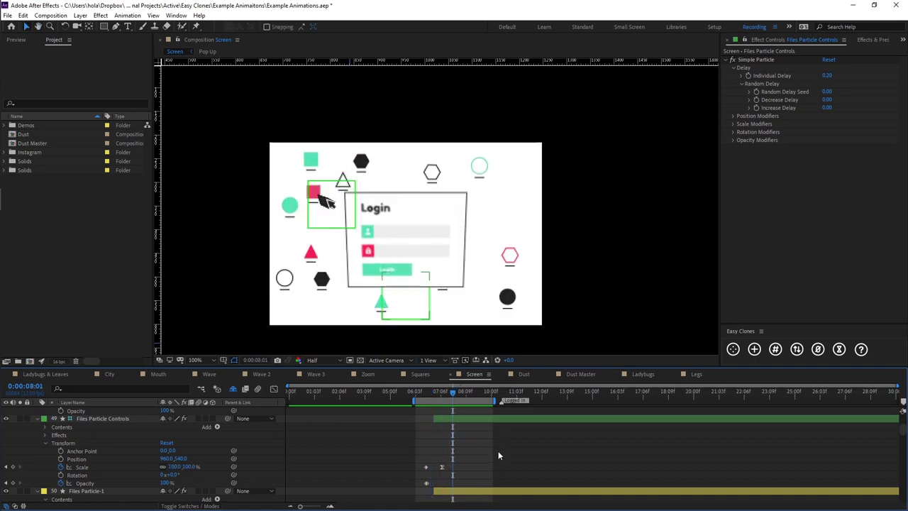
click(523, 374)
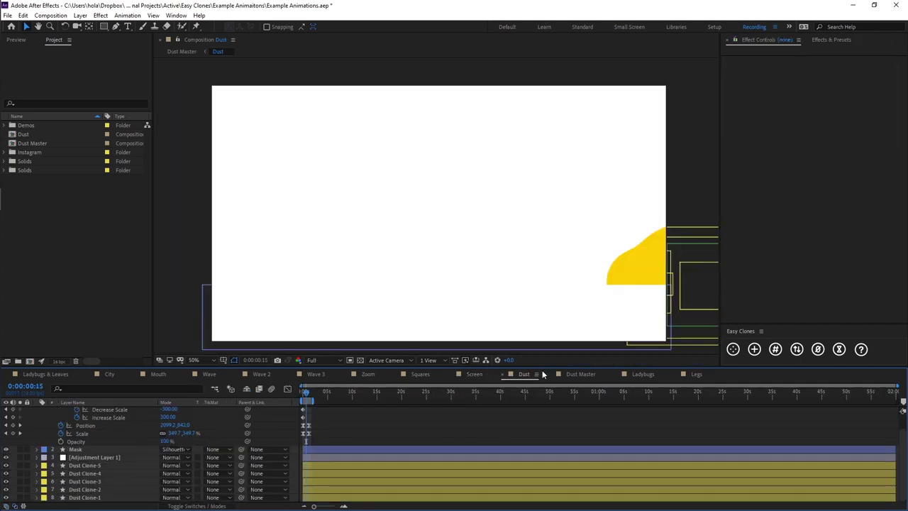
Open Dust Master, zoom the time ruler, and preview from near the start.
click(578, 374)
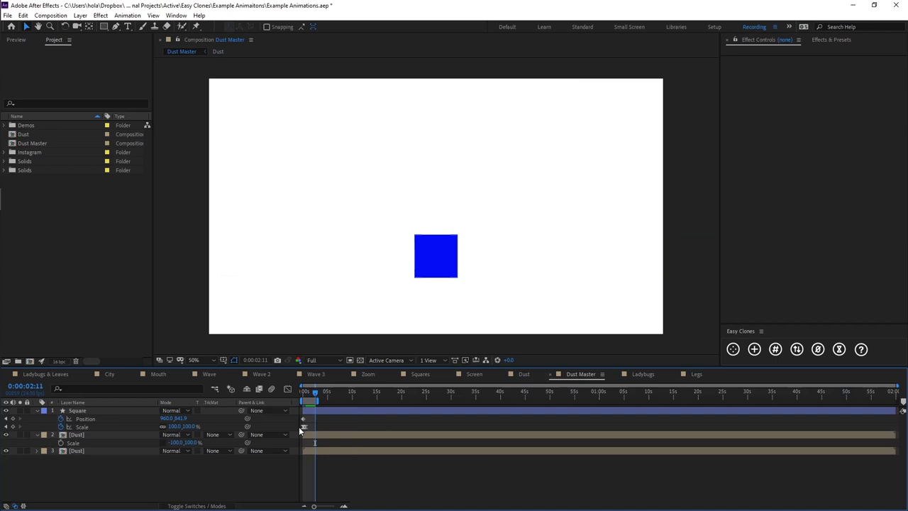
scroll(335, 394, up, 3)
drag(335, 394, 326, 399)
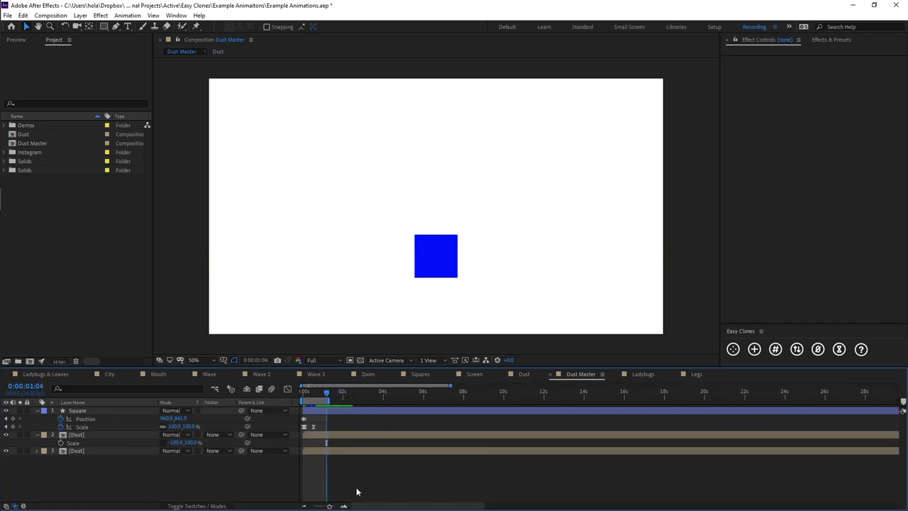
key(space)
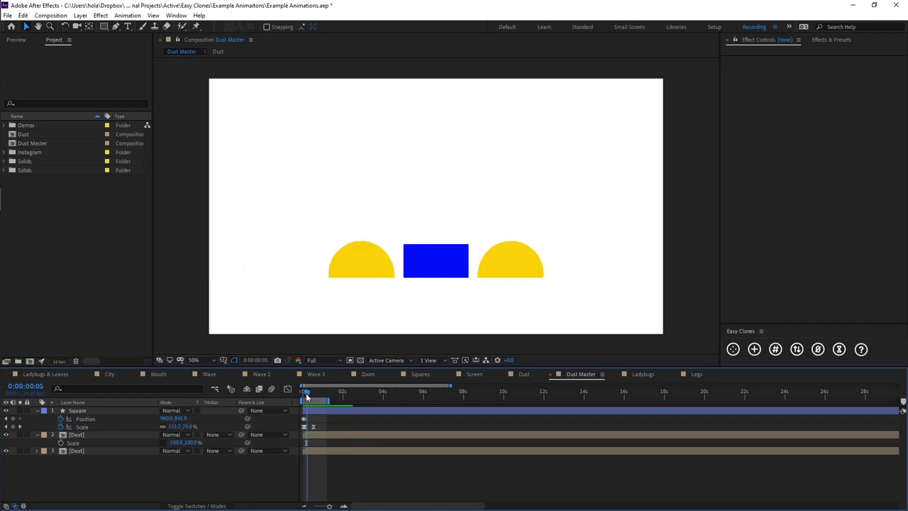
At frame 11, check the two [Dust] precomp layers, then replay the Dust Master preview.
drag(314, 397, 311, 397)
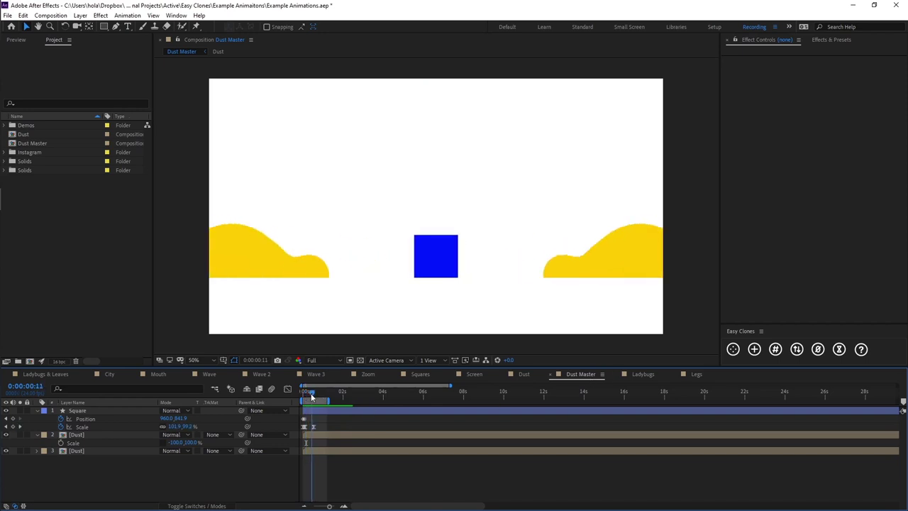
click(81, 451)
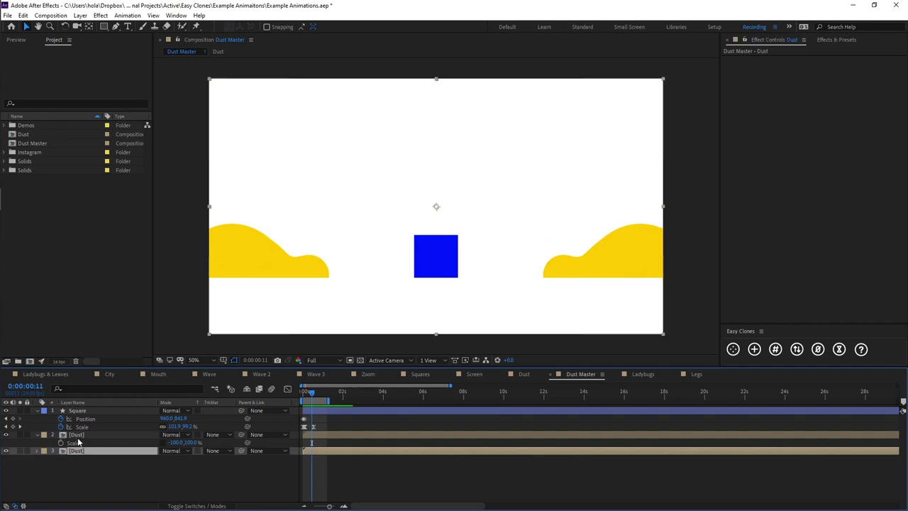
click(110, 433)
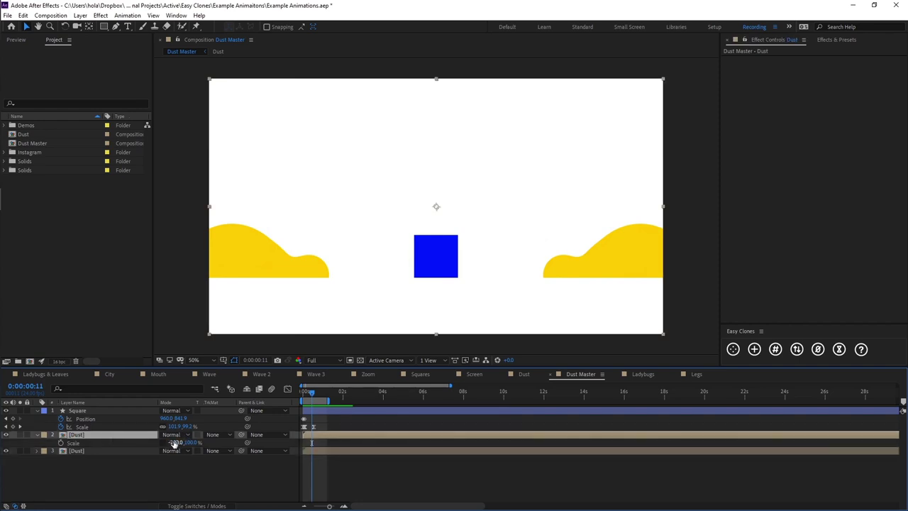
click(350, 474)
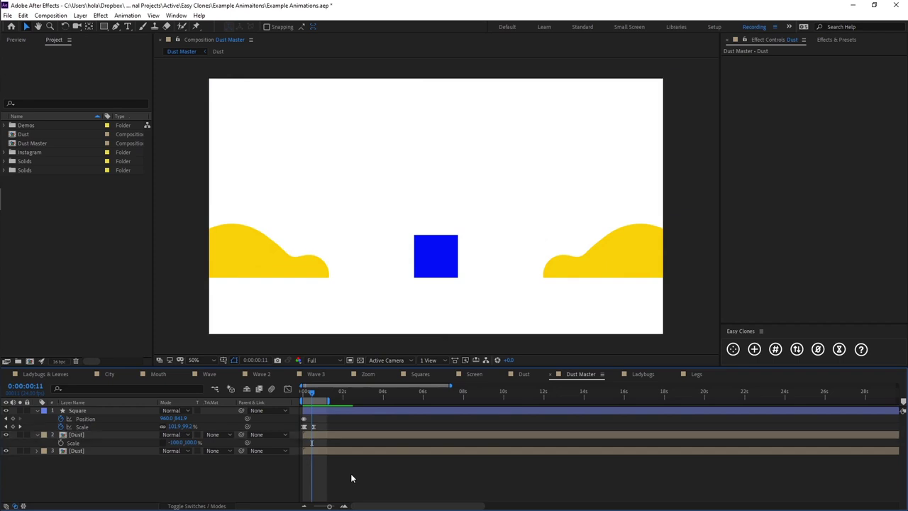
key(space)
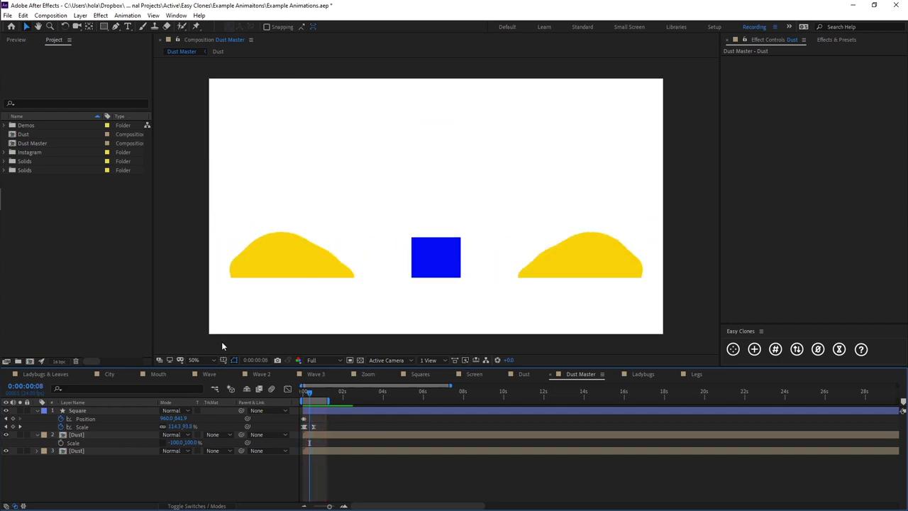
Duplicate the Dust comp as Dust 2 and swap it in as Dust Master's layer 2 source.
click(23, 135)
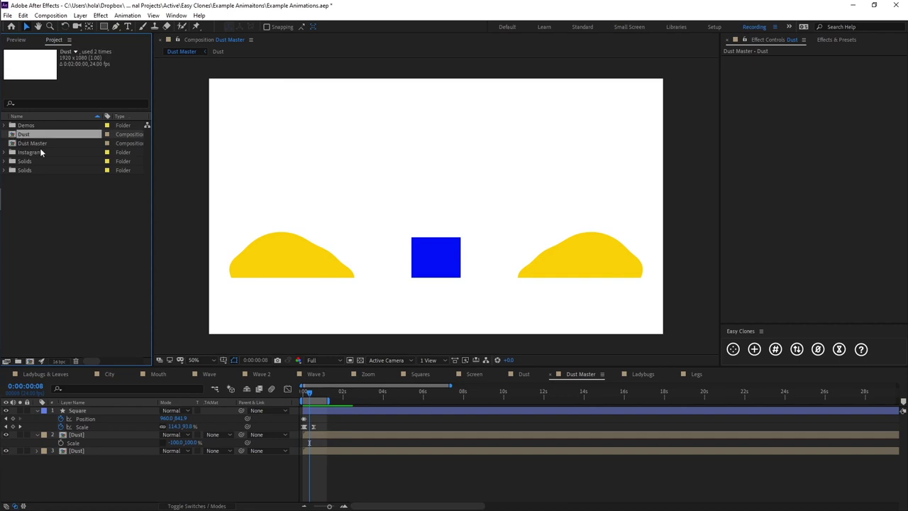
key(ctrl+d)
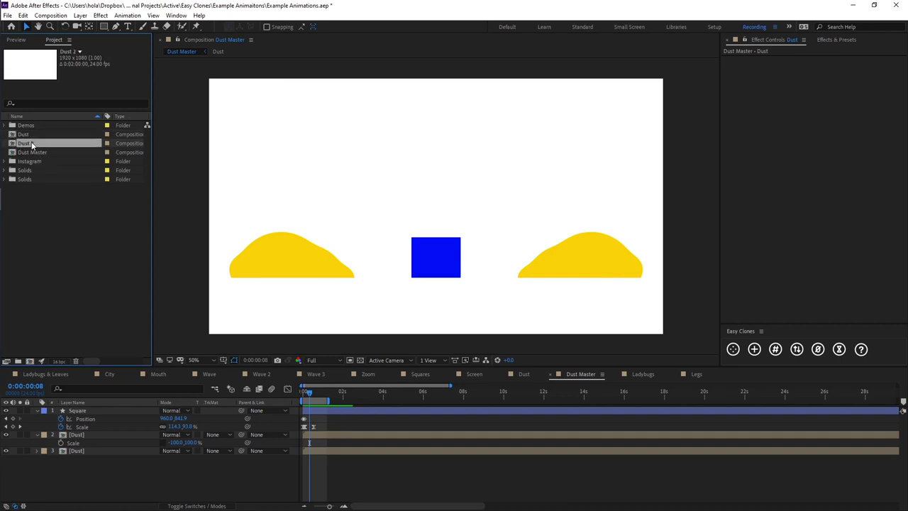
click(77, 434)
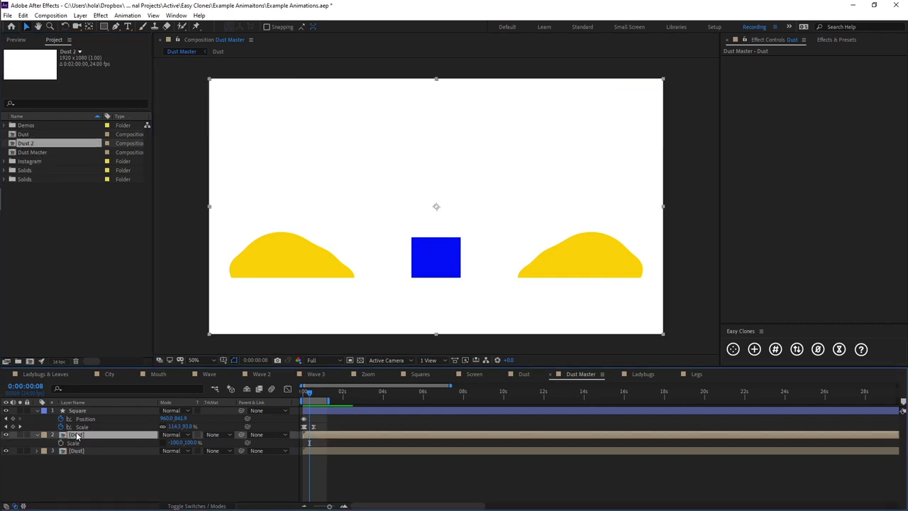
drag(47, 146, 79, 434)
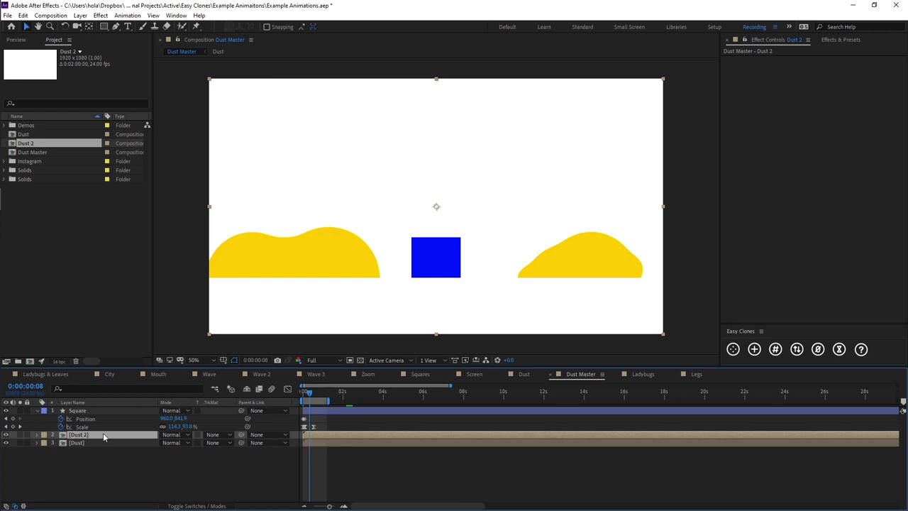
Inspect Dust Clone-5's effects in the Dust precomp, then preview Dust Master with both puffs.
double_click(85, 442)
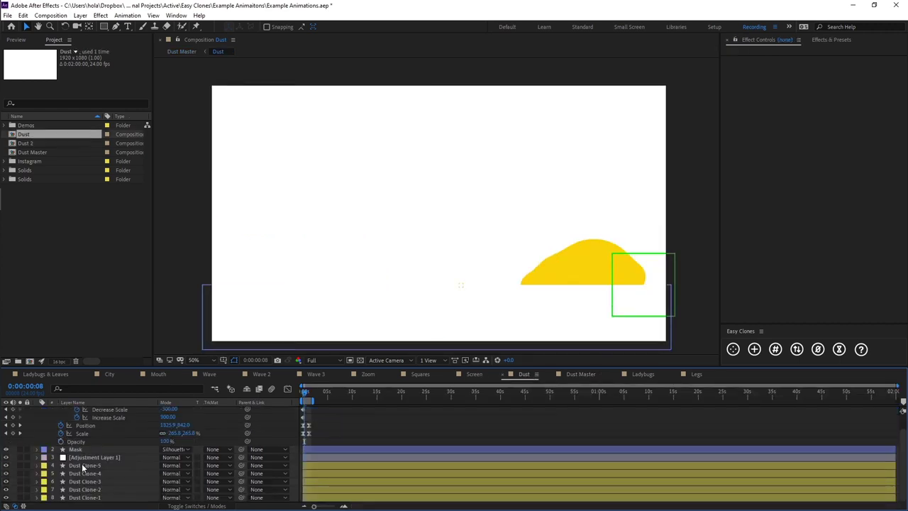
click(83, 465)
key(e)
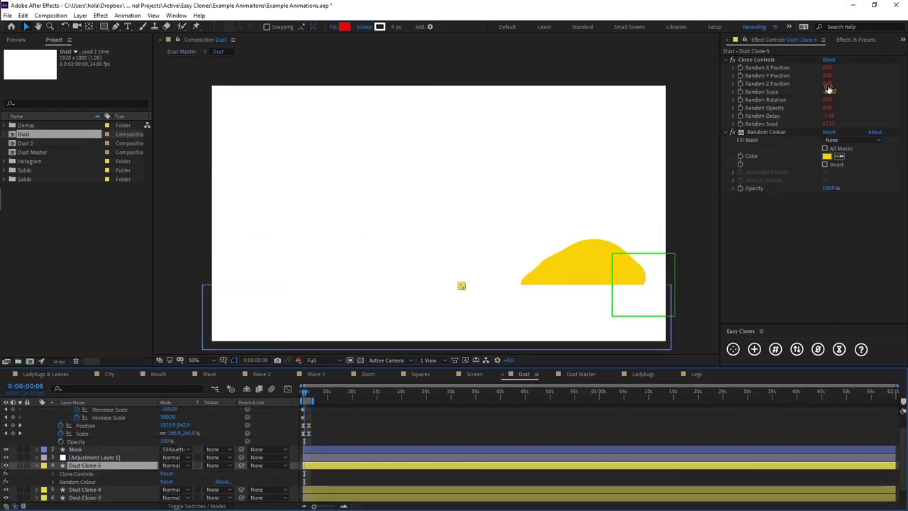
click(580, 374)
click(363, 465)
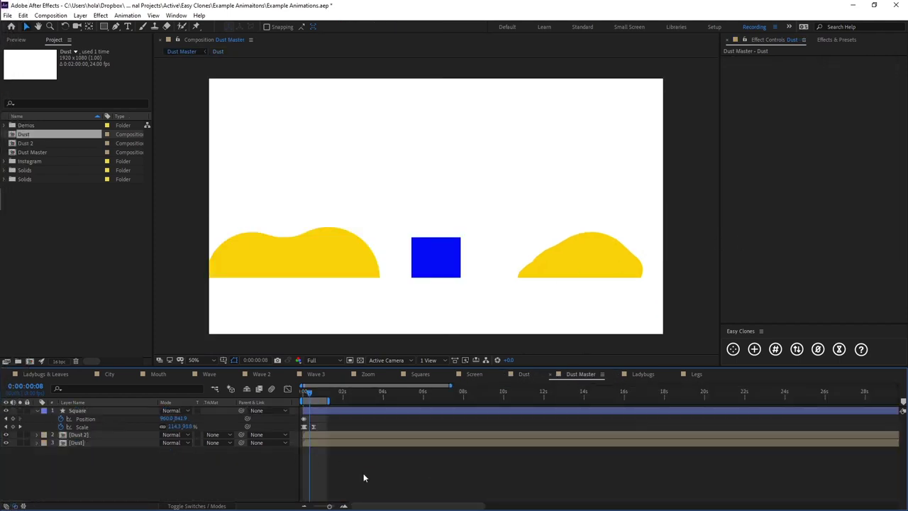
key(space)
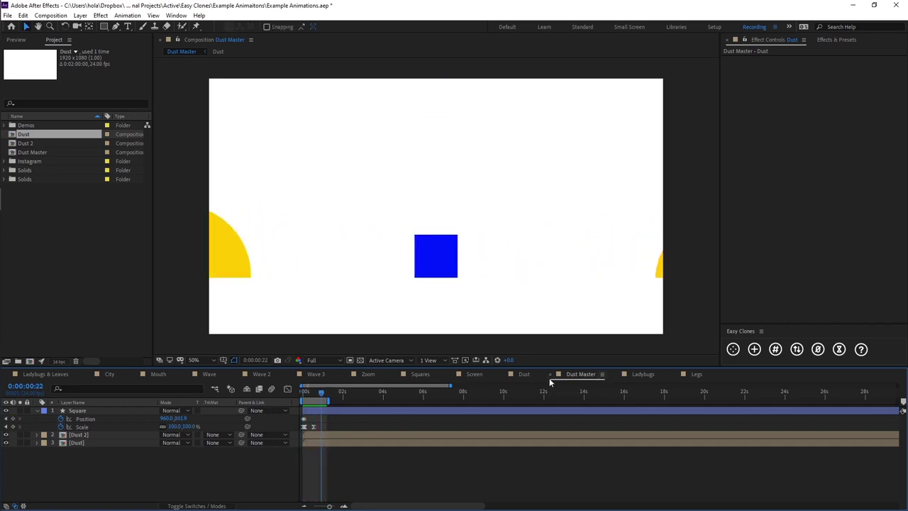
Return to the Dust comp at frame 0 and select the Decrease and Increase Scale keyframes.
click(524, 374)
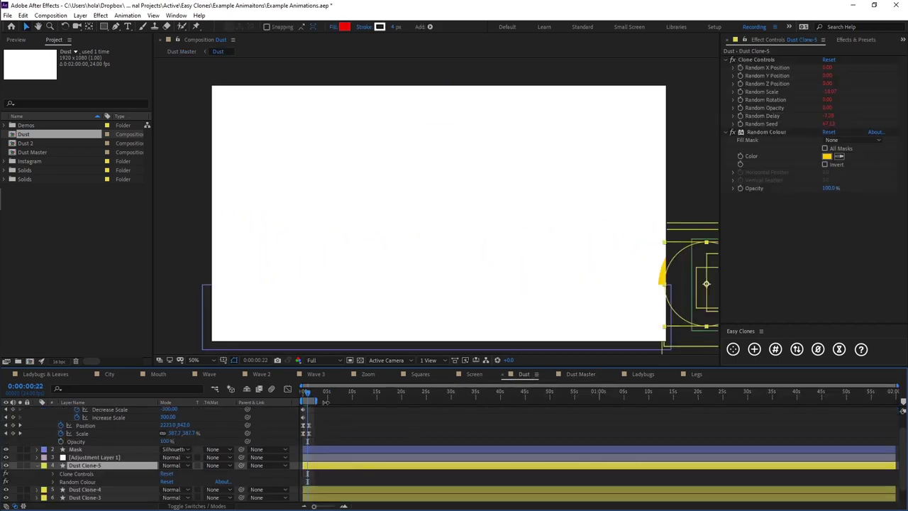
scroll(326, 402, up, 3)
scroll(492, 444, up, 3)
click(309, 430)
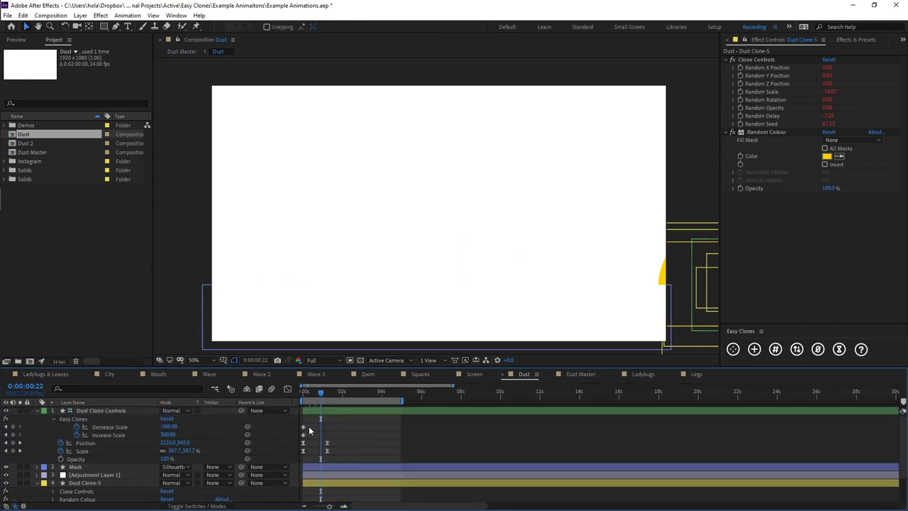
scroll(309, 437, up, 3)
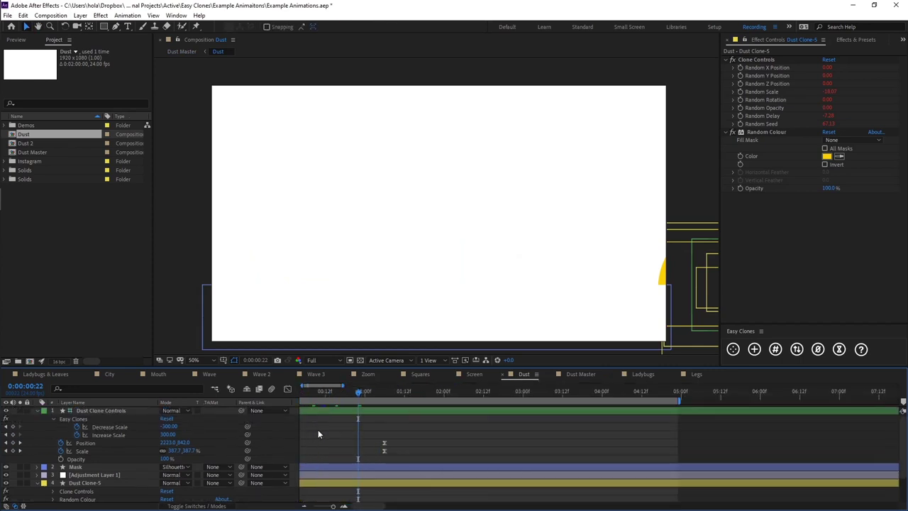
drag(339, 391, 300, 396)
click(123, 428)
shift+click(123, 434)
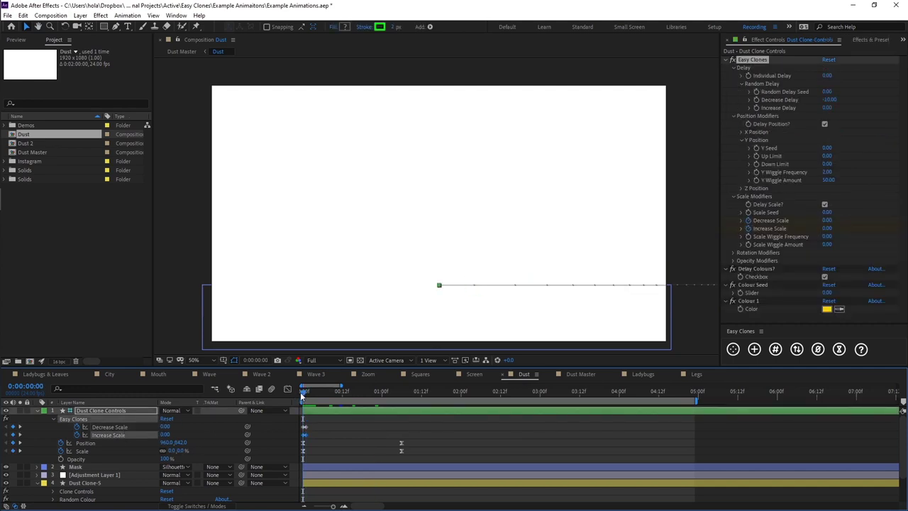
click(319, 444)
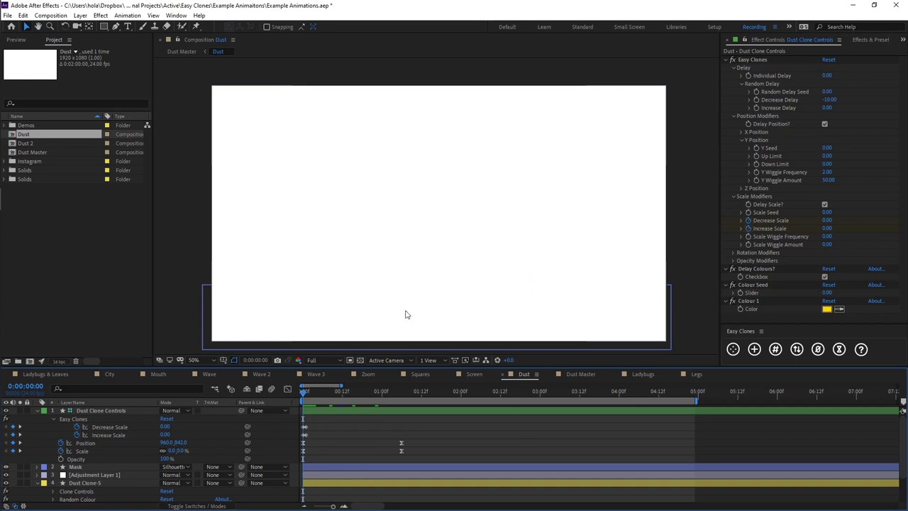
Step through frames 0–4 to watch the clones scale toward -300/300.
mouse_move(302, 394)
mouse_down()
mouse_move(356, 400)
mouse_move(305, 402)
mouse_up()
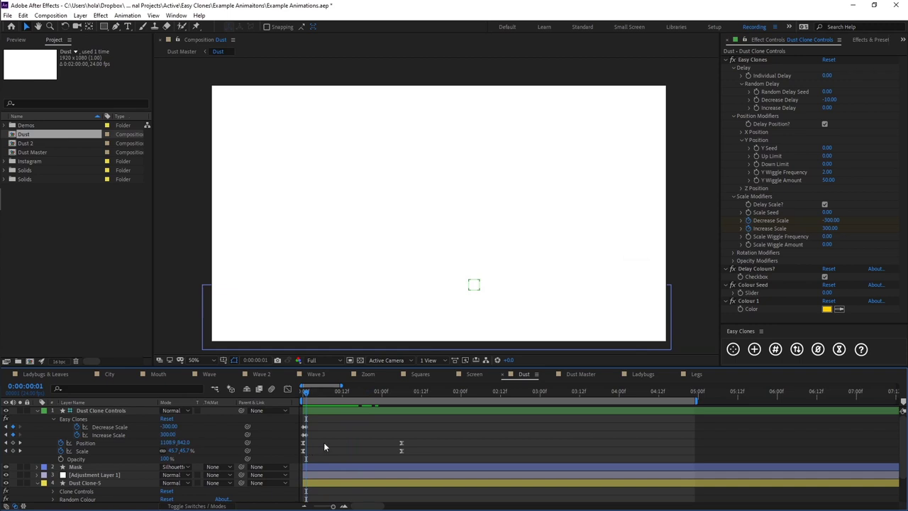
mouse_move(311, 394)
mouse_down()
mouse_move(297, 394)
mouse_move(435, 401)
mouse_move(285, 395)
mouse_move(333, 397)
mouse_move(363, 411)
mouse_up()
click(126, 411)
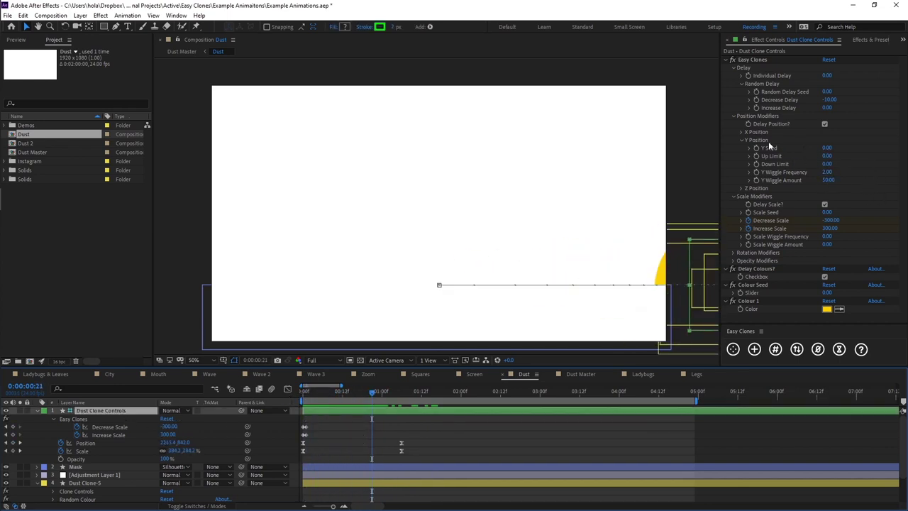
mouse_move(369, 400)
mouse_down()
mouse_move(319, 410)
mouse_move(331, 406)
mouse_up()
Review Adjustment Layer 1's Gaussian Blur, Levels and Simple Choker, then end the work area at 3 seconds.
click(337, 422)
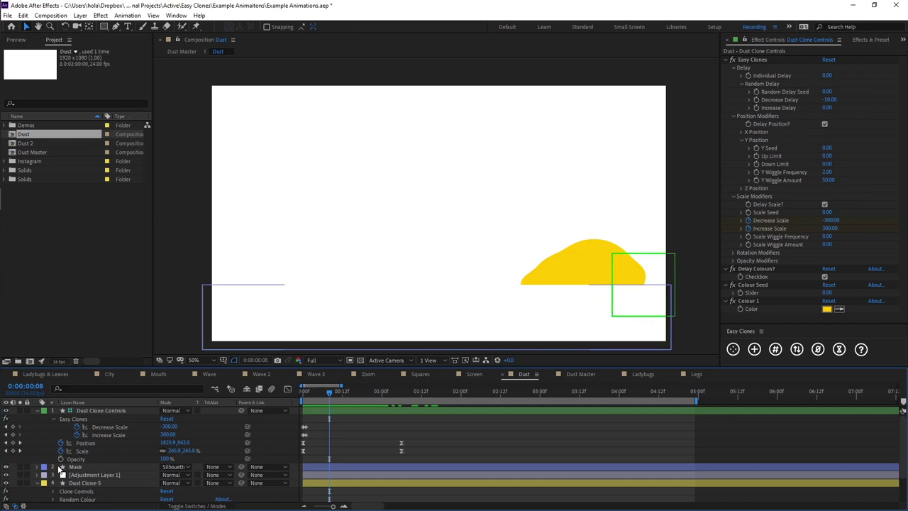
scroll(60, 469, down, 2)
click(99, 451)
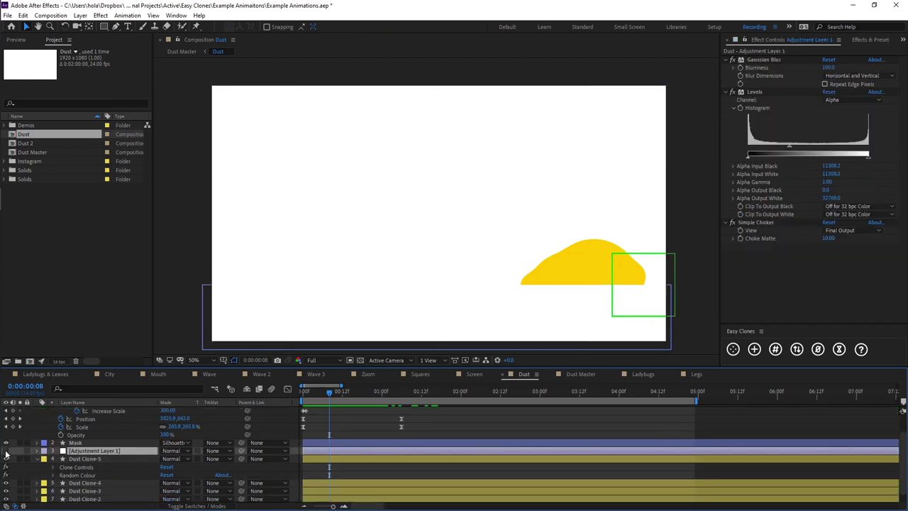
click(347, 420)
drag(333, 392, 301, 399)
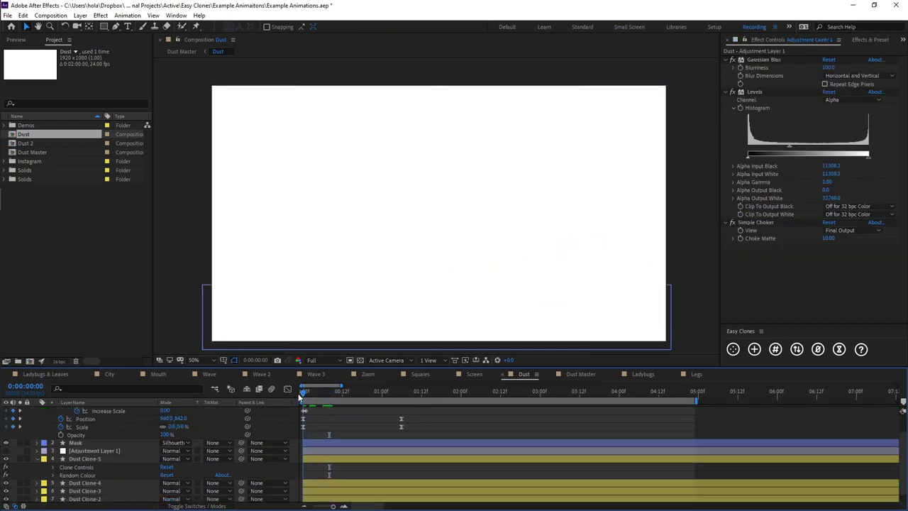
key(space)
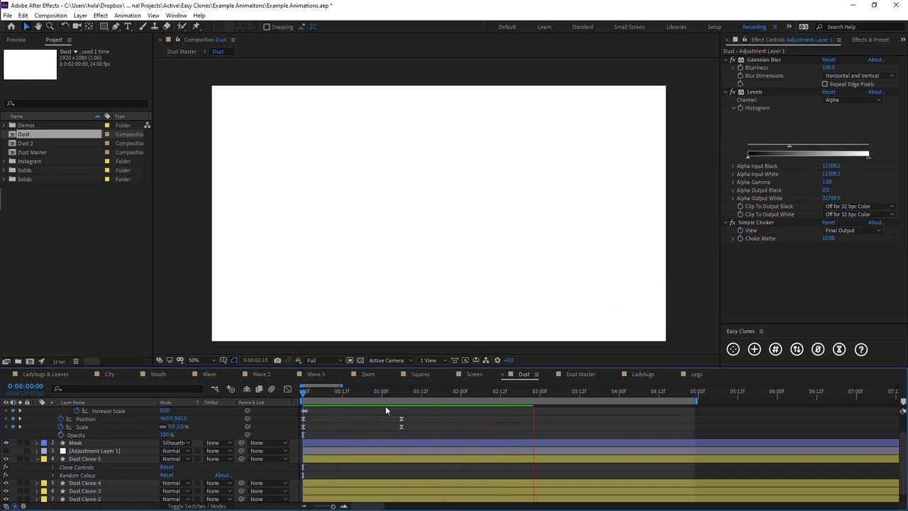
key(n)
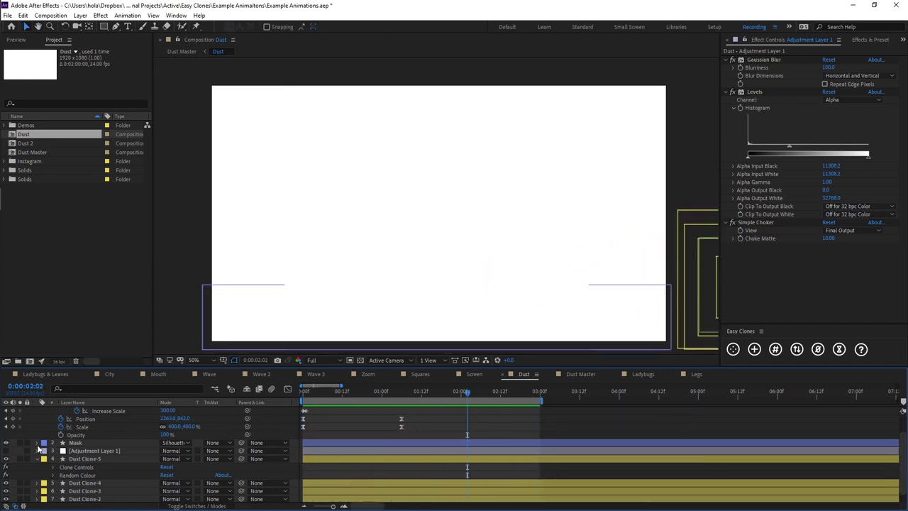
Scrub back to the early frames and replay the blurred, choked dust animation.
click(82, 452)
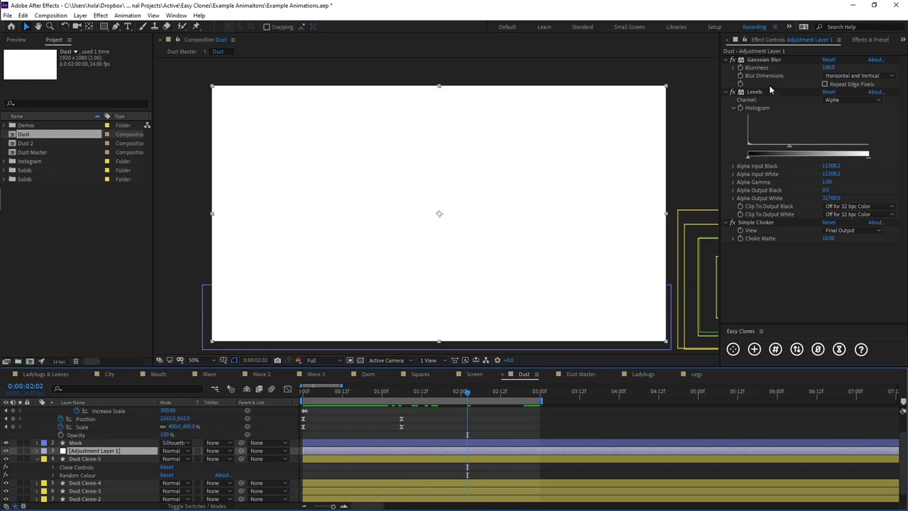
drag(340, 401, 316, 409)
key(space)
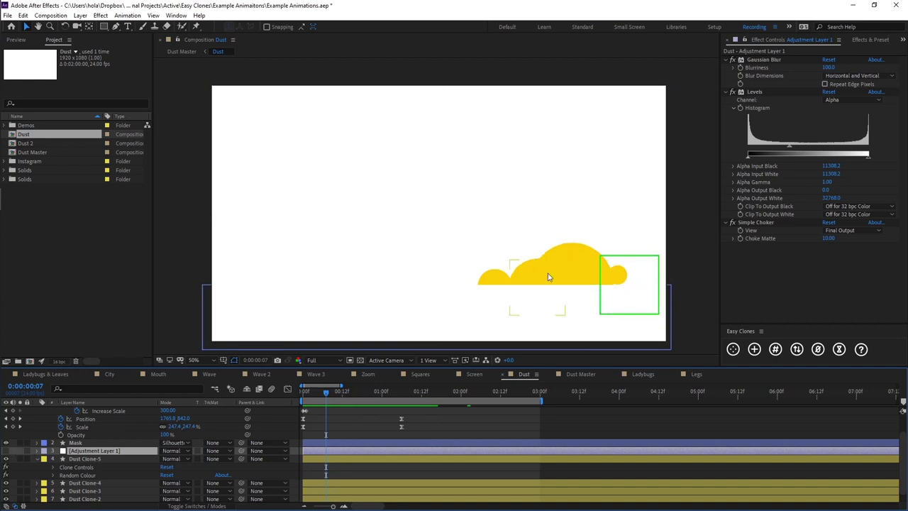
click(541, 256)
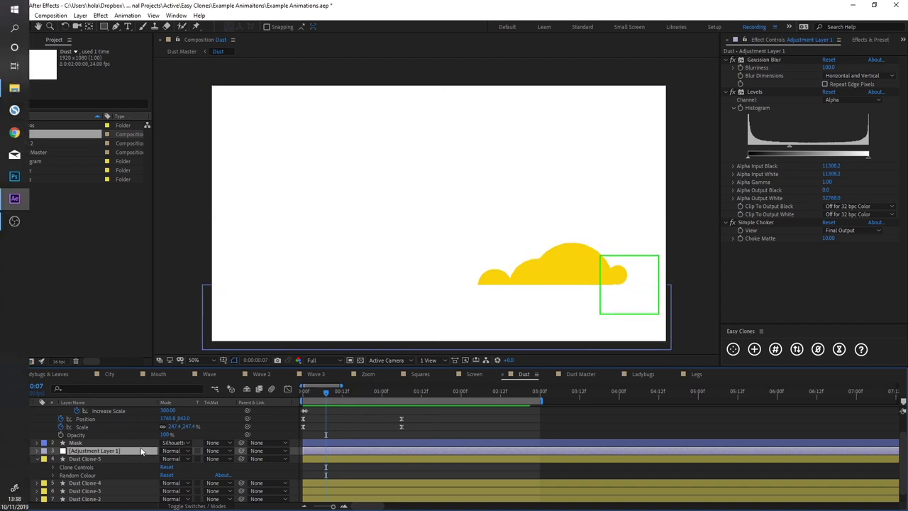
click(361, 421)
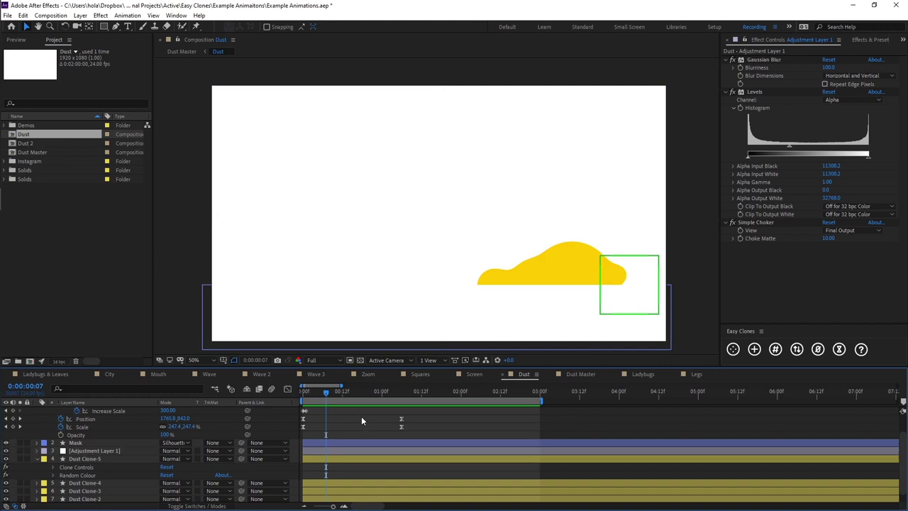
Switch to the Dust Master comp and preview the blue square squashing between the yellow dust puffs.
click(581, 373)
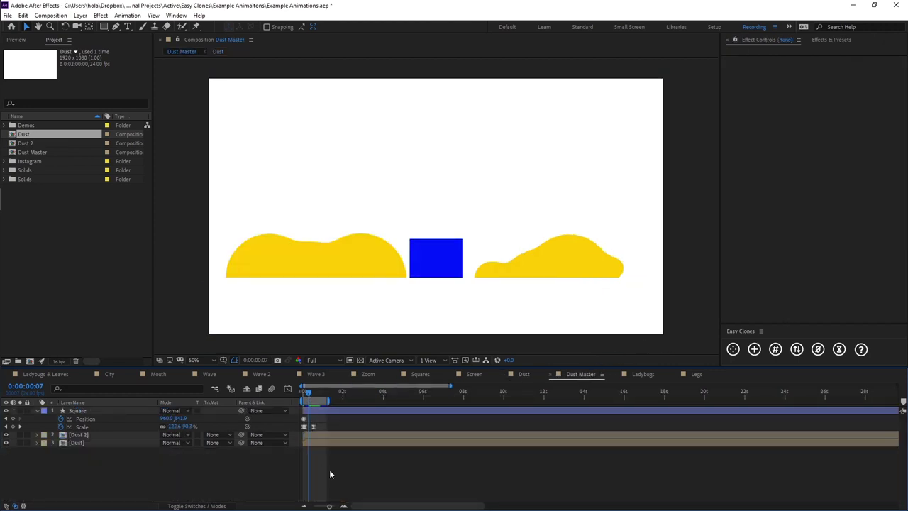
key(space)
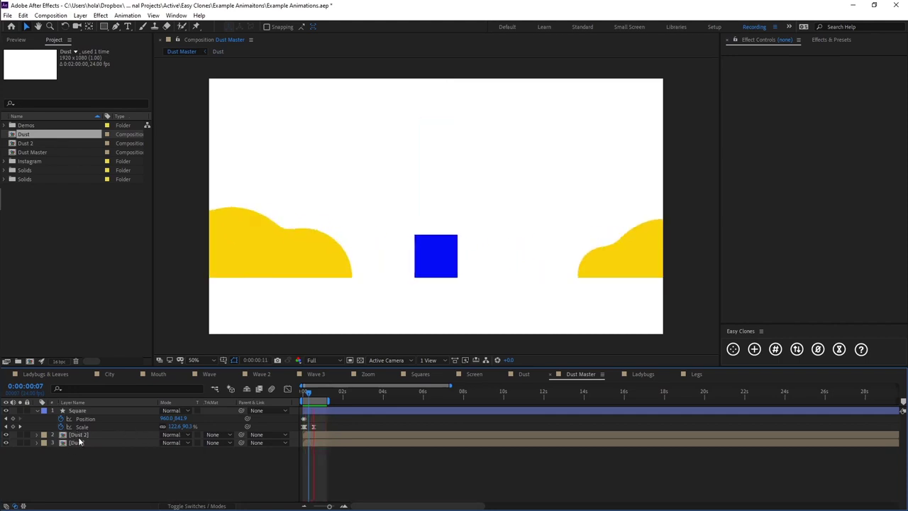
key(space)
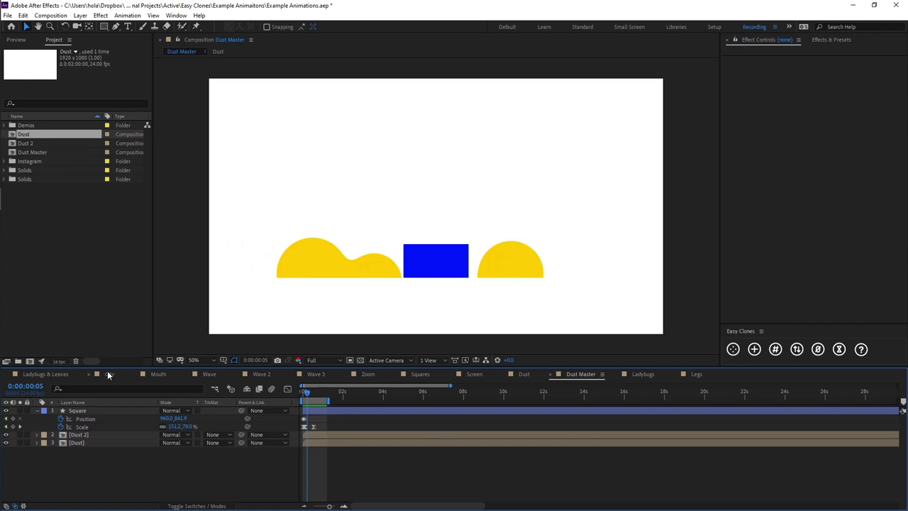
Open City, end its work area at 0:00:20:01, and preview the road-map traffic.
click(108, 373)
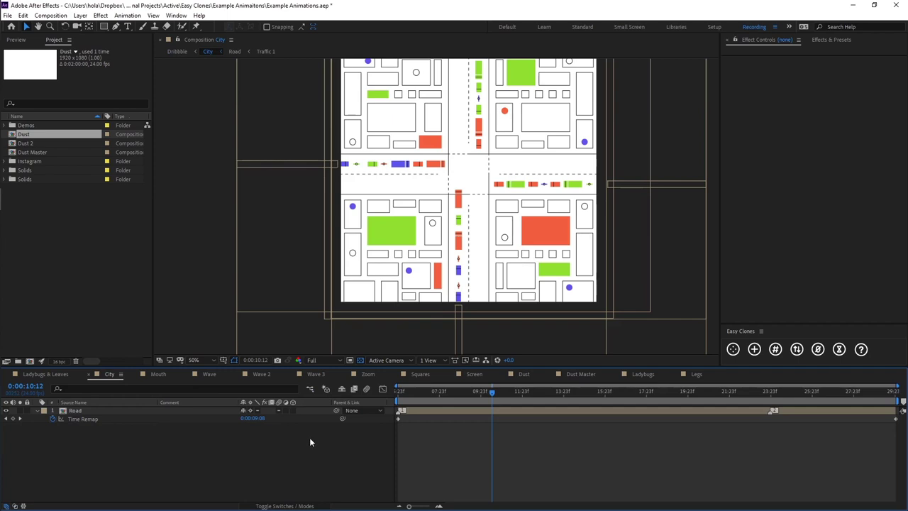
drag(502, 395, 688, 392)
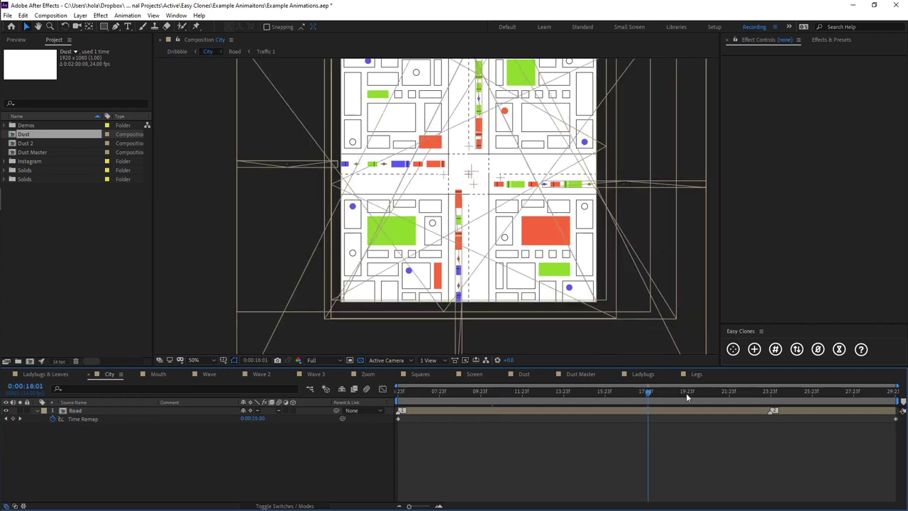
key(n)
key(space)
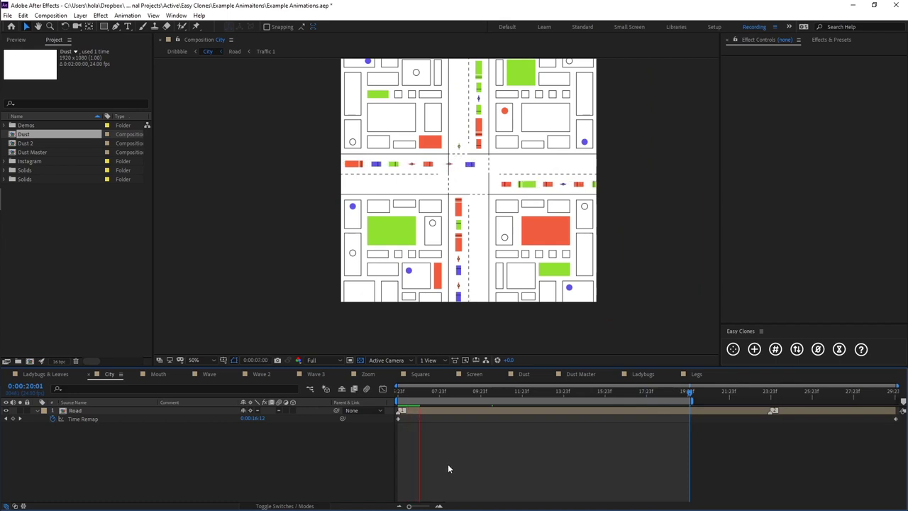
key(space)
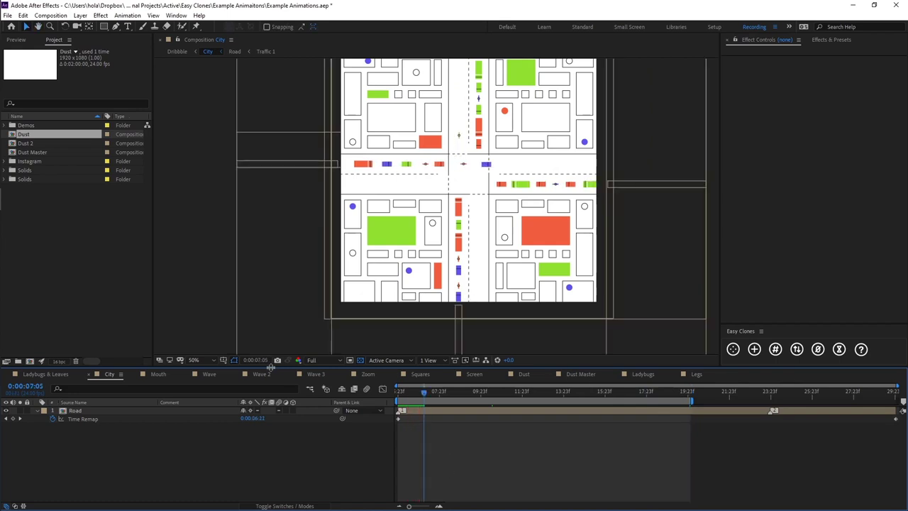
Open the Road precomp, then the Traffic 1 precomp nested inside it.
double_click(109, 412)
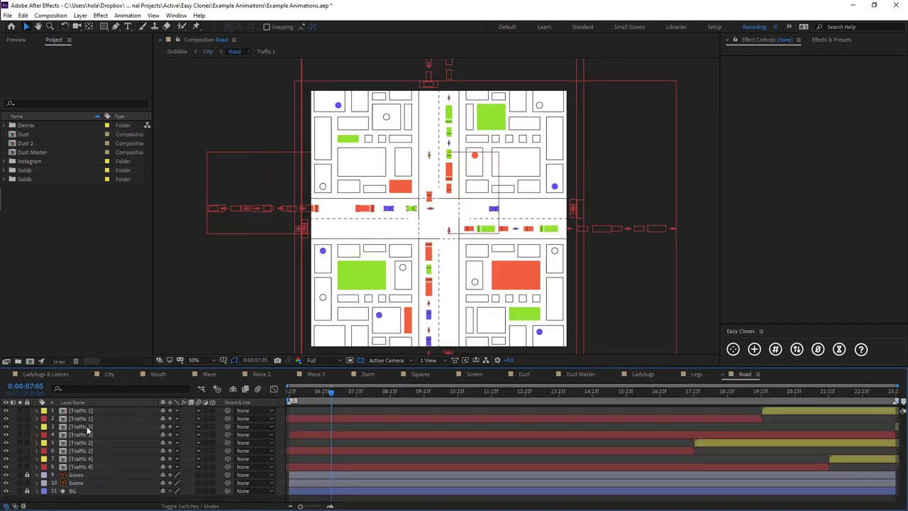
click(88, 410)
double_click(88, 410)
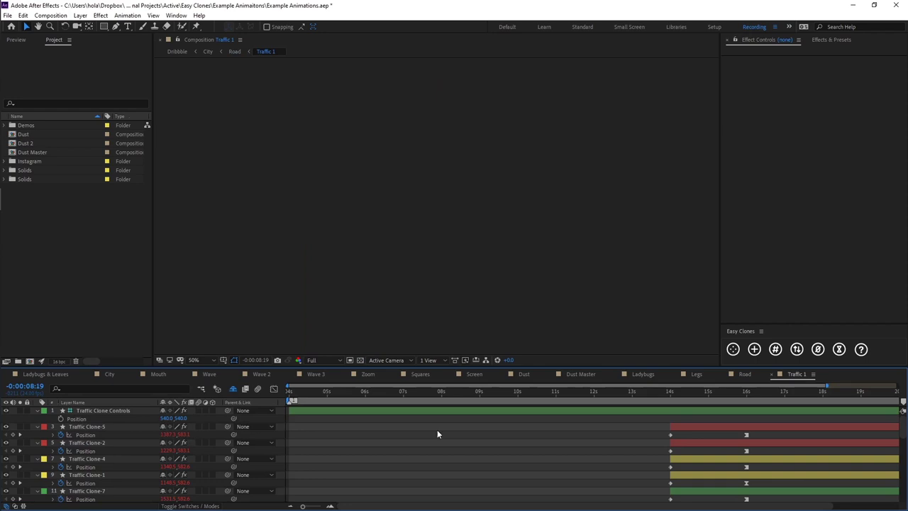
Check Traffic Clone-5's 14-second keyframe, play the clones, and show a clone's Position motion path.
click(678, 427)
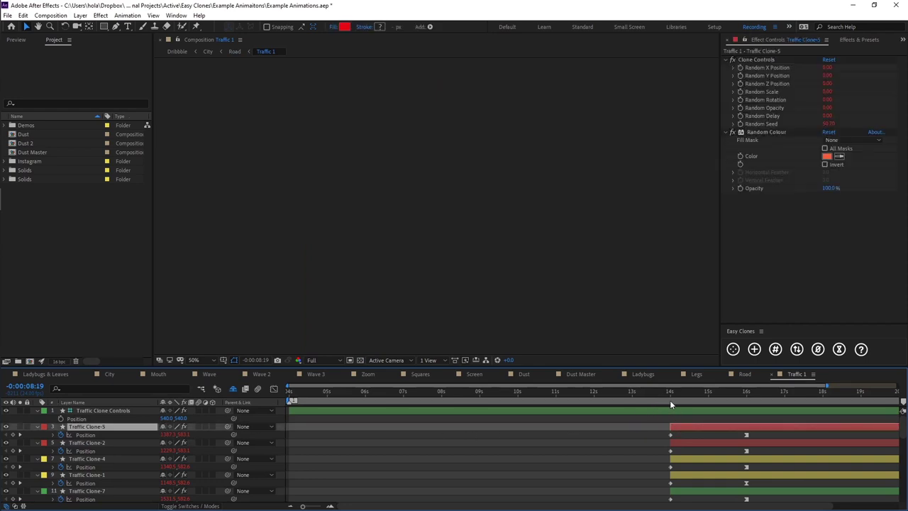
click(669, 397)
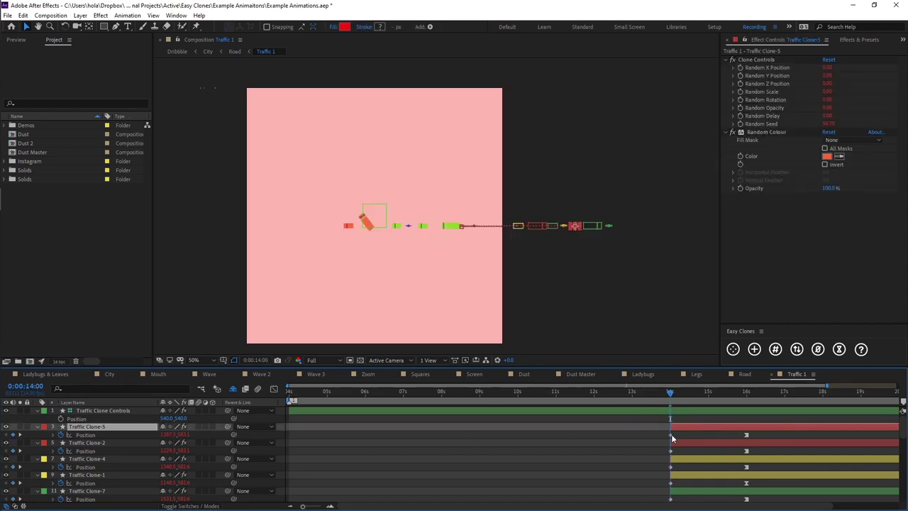
click(506, 455)
scroll(506, 455, down, 5)
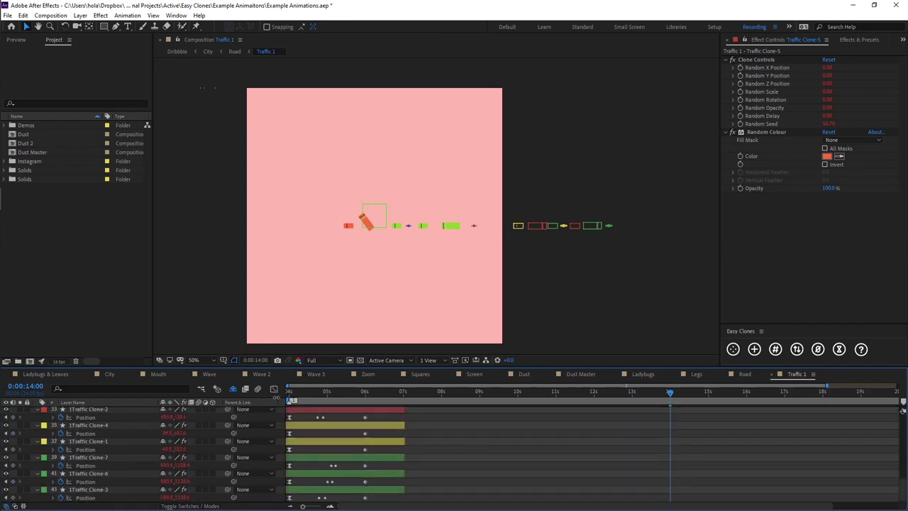
click(288, 393)
key(space)
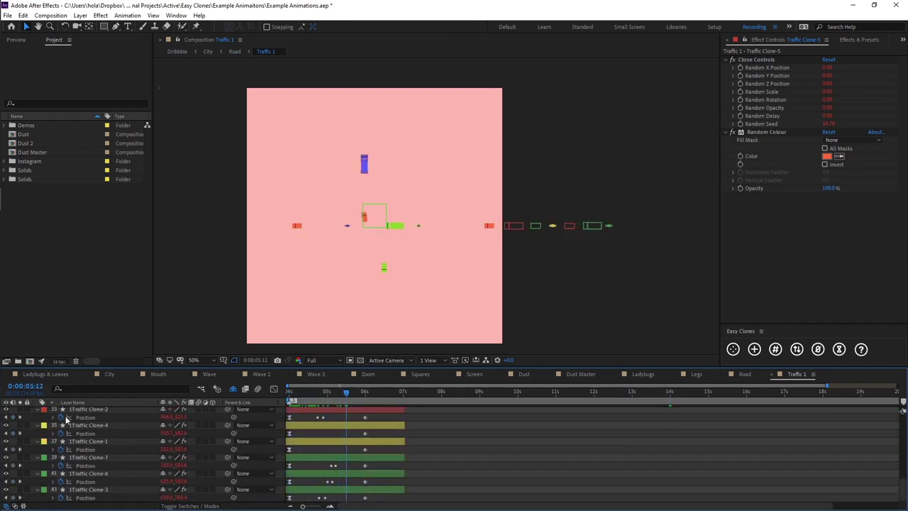
click(94, 417)
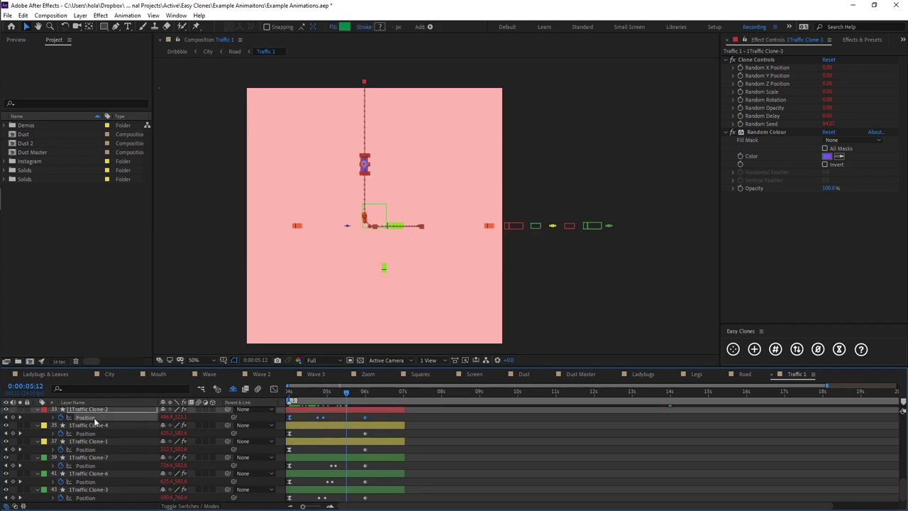
click(53, 418)
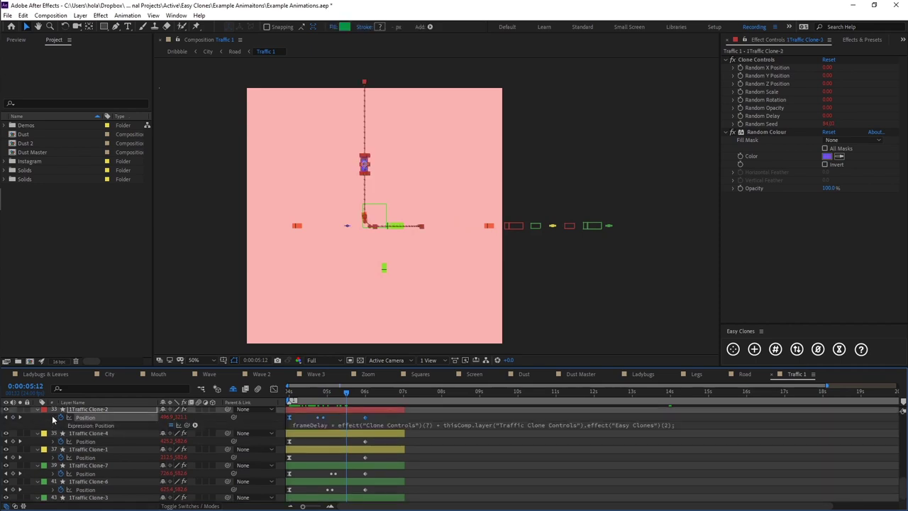
click(320, 428)
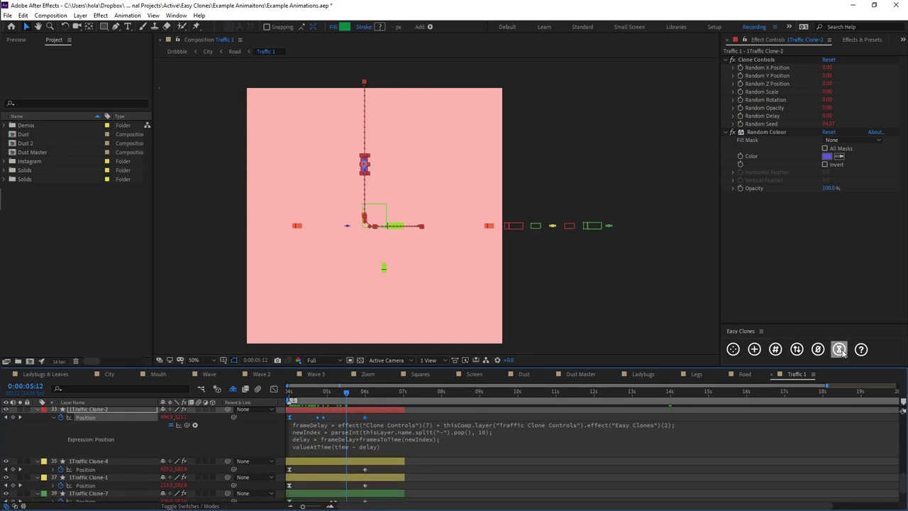
click(54, 418)
click(318, 392)
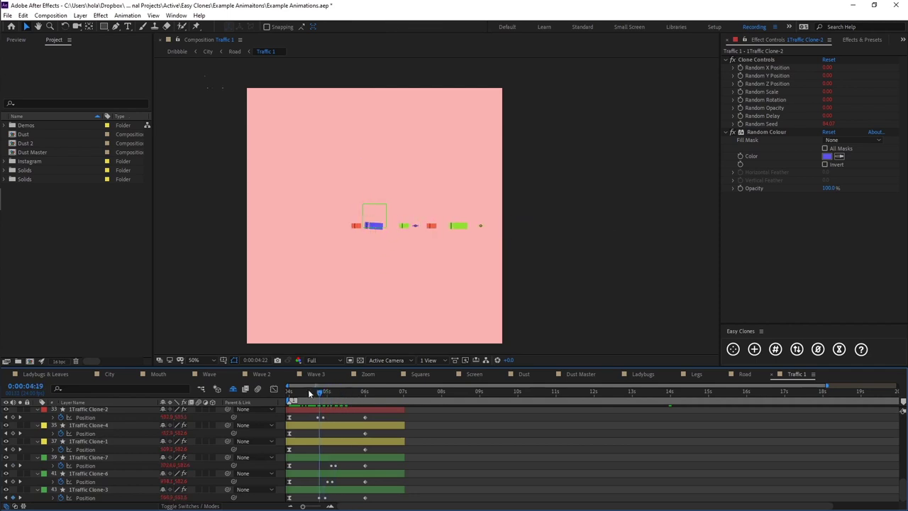
drag(310, 392, 289, 390)
click(292, 410)
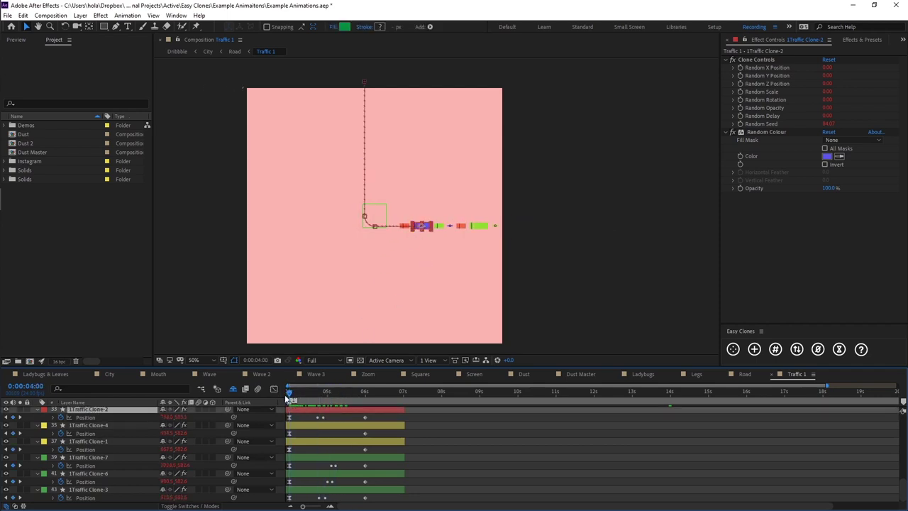
mouse_move(289, 395)
mouse_down()
mouse_move(358, 386)
mouse_move(378, 390)
mouse_move(333, 400)
mouse_move(547, 407)
mouse_move(769, 393)
mouse_move(706, 392)
mouse_up()
scroll(417, 419, up, 3)
click(406, 419)
scroll(742, 449, up, 5)
scroll(143, 452, up, 3)
Select Traffic Clone-5 and turn off Hide Shy Layers to reveal the Detail layers.
click(117, 427)
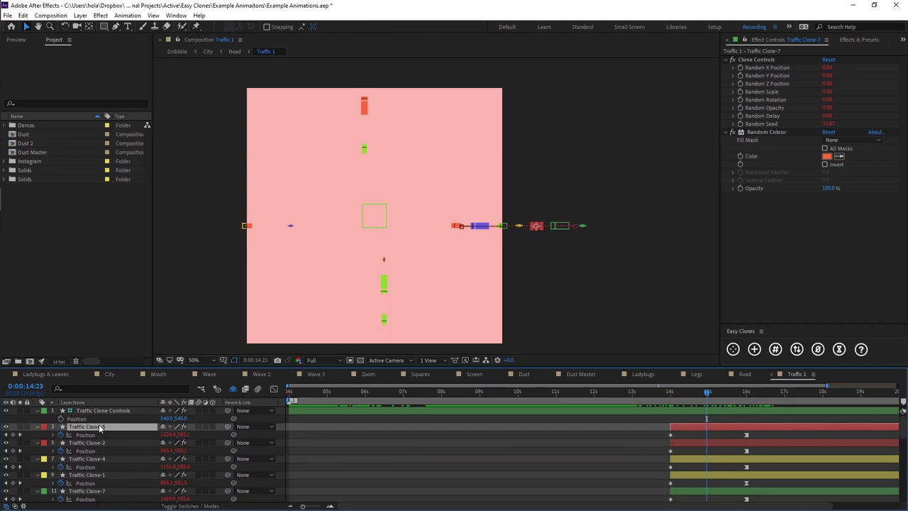
scroll(102, 441, down, 8)
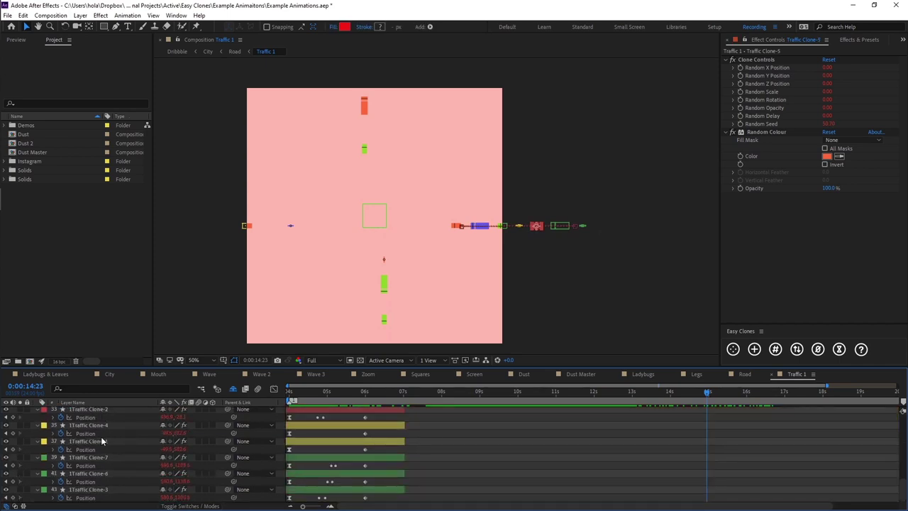
click(234, 389)
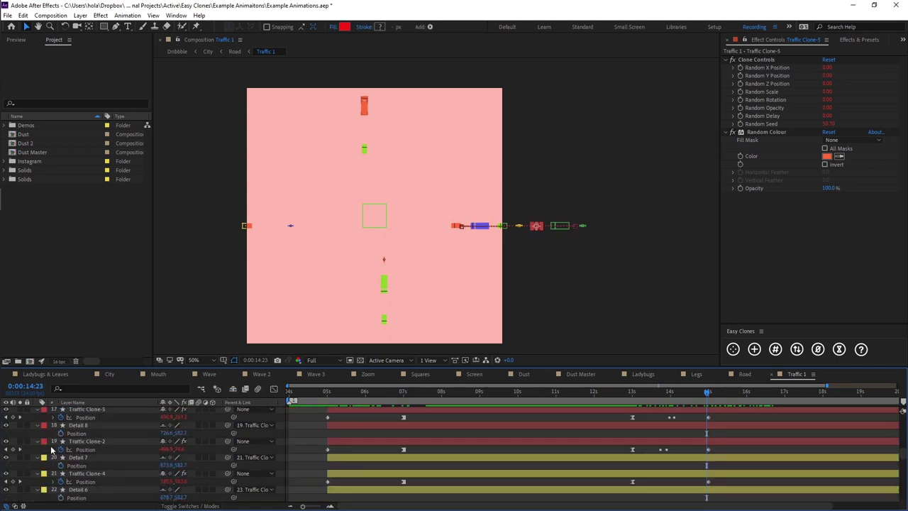
scroll(99, 454, down, 3)
click(317, 484)
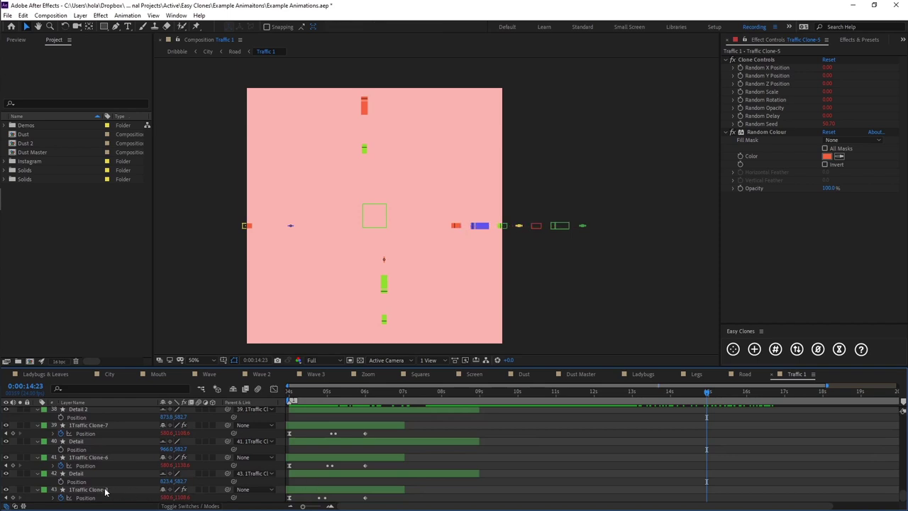
At 0:00:05:03, solo Traffic Clone-3 to see its path alone, then unsolo it.
click(106, 490)
click(331, 392)
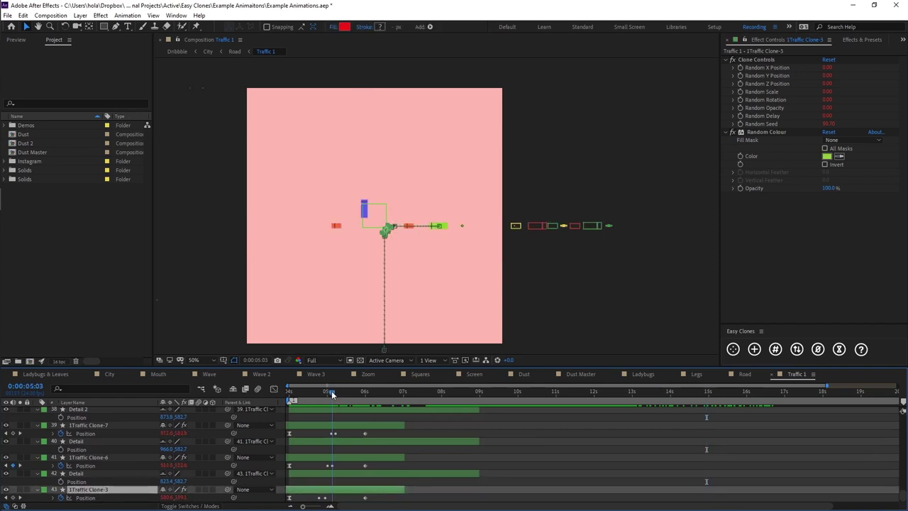
click(19, 490)
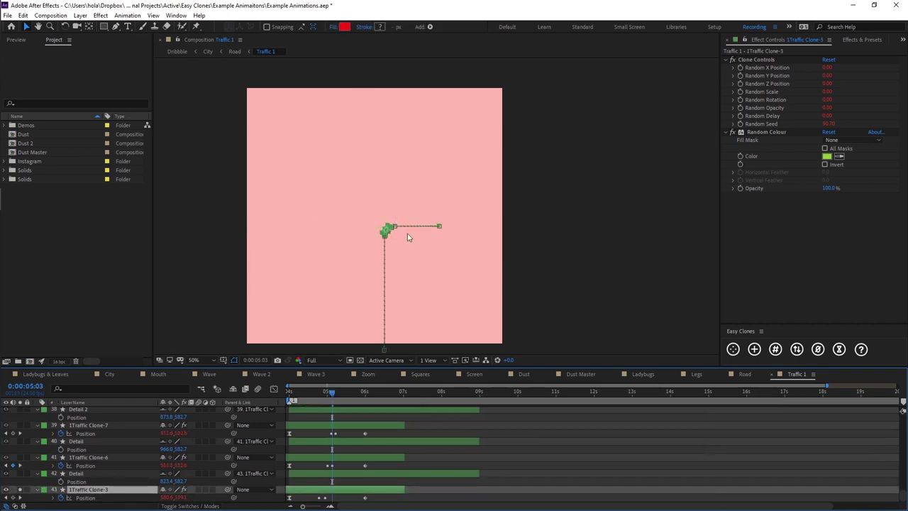
scroll(380, 233, up, 6)
scroll(435, 238, down, 2)
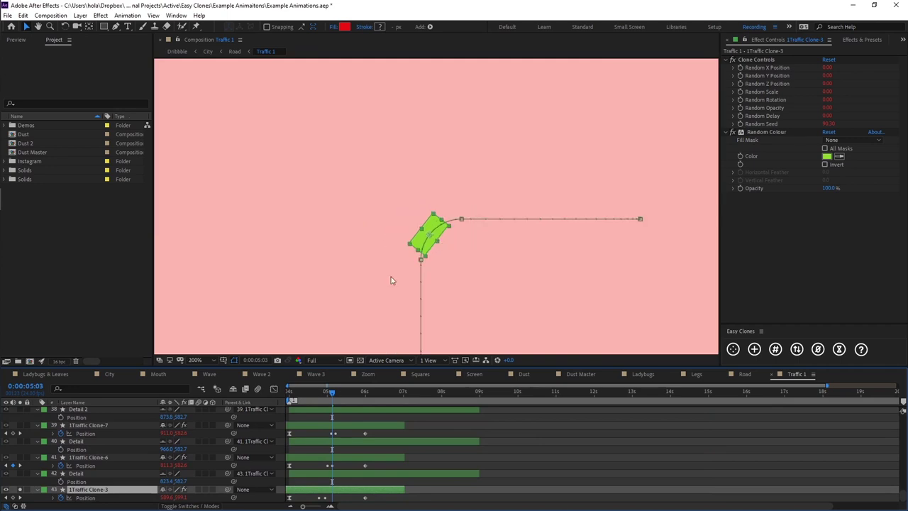
click(19, 490)
Compare the Detail layer with Traffic Clone-3 and step back to 0:00:04:22.
click(92, 473)
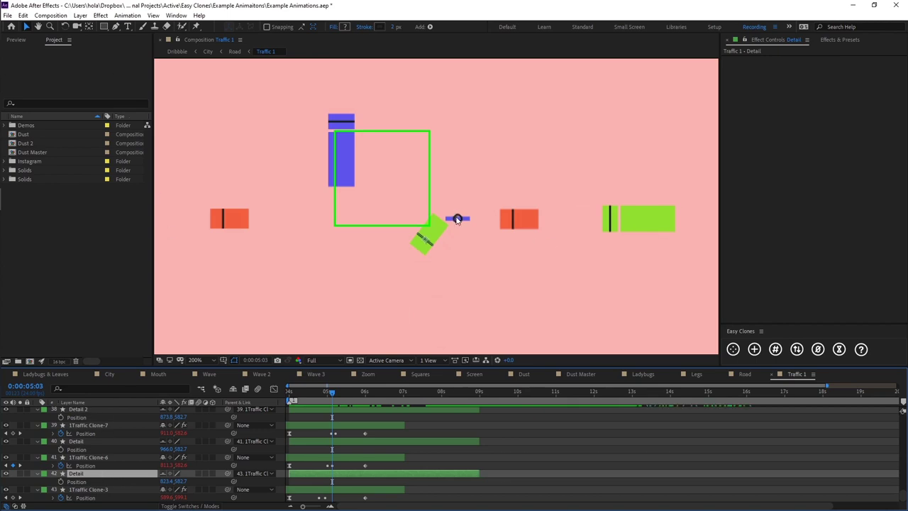
click(92, 489)
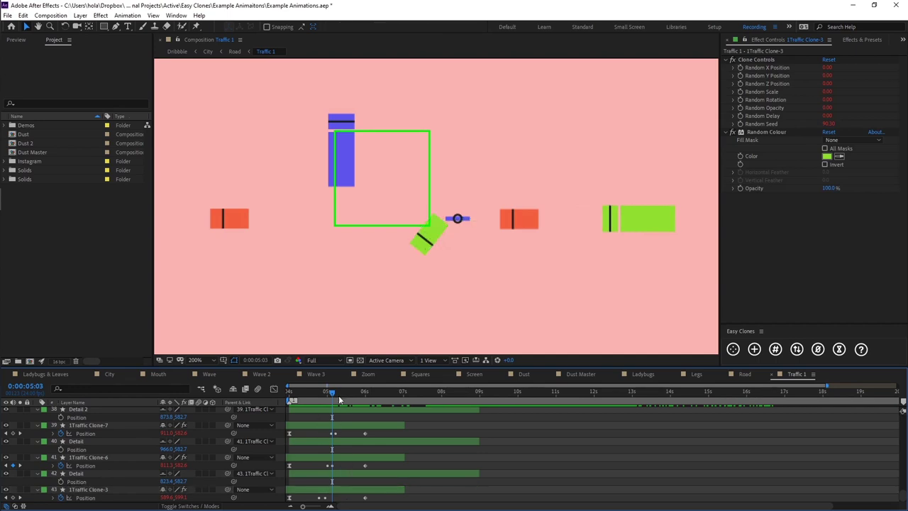
drag(330, 392, 326, 390)
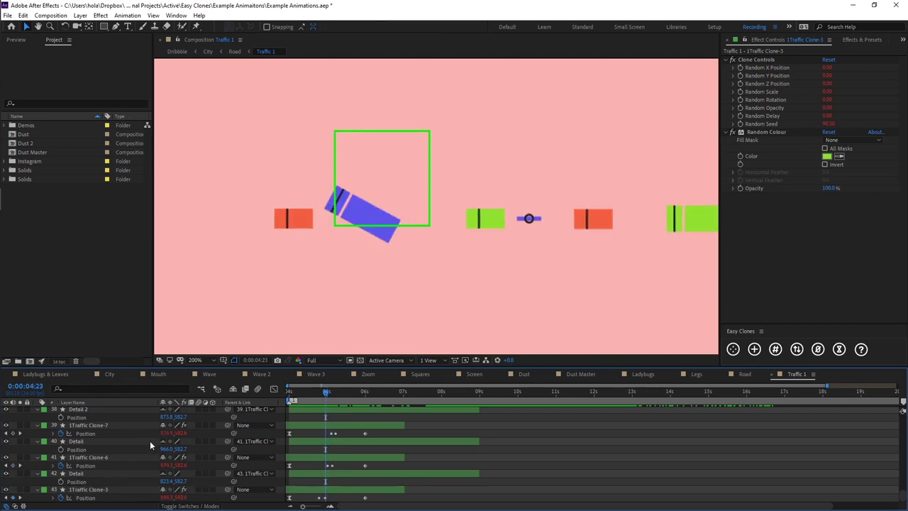
scroll(135, 439, up, 15)
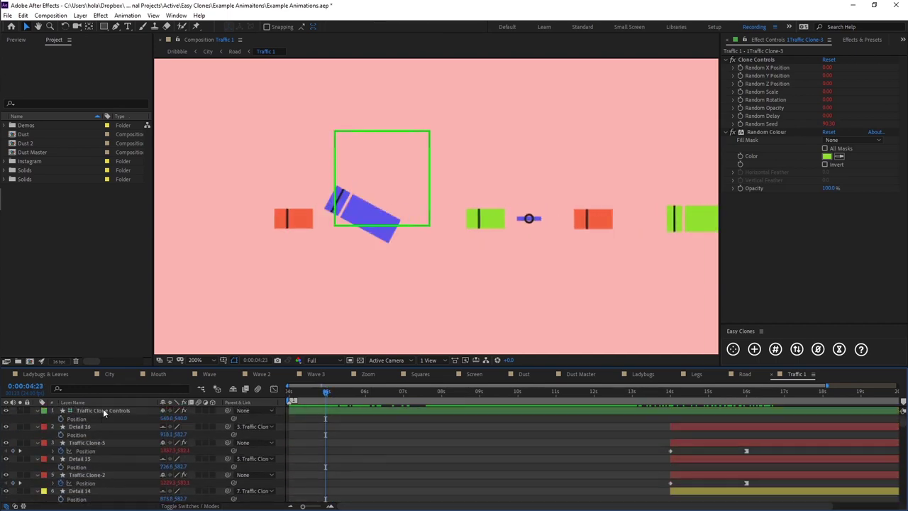
Raise the Traffic Clone Controls Colour Seed to 23.00, recolouring the cars blue and green.
click(103, 410)
click(827, 132)
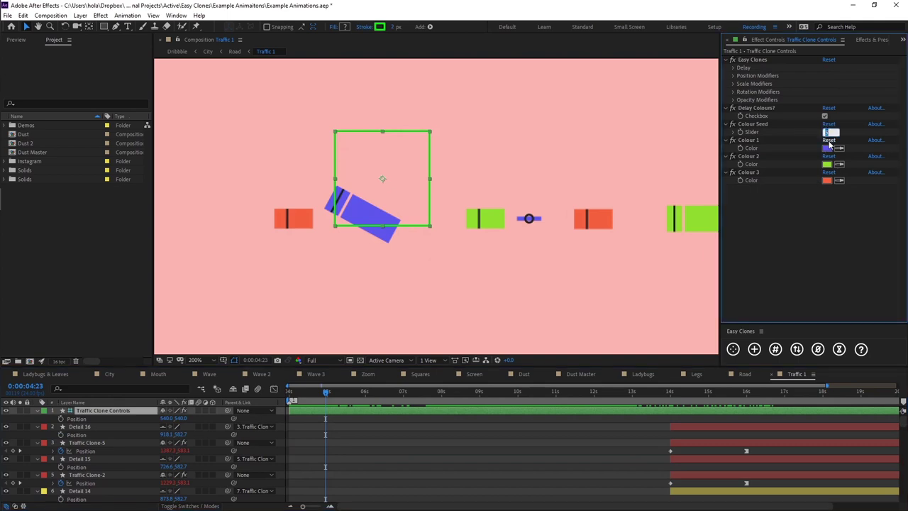
key(Up)
key(Up)
key(Up)
key(Up)
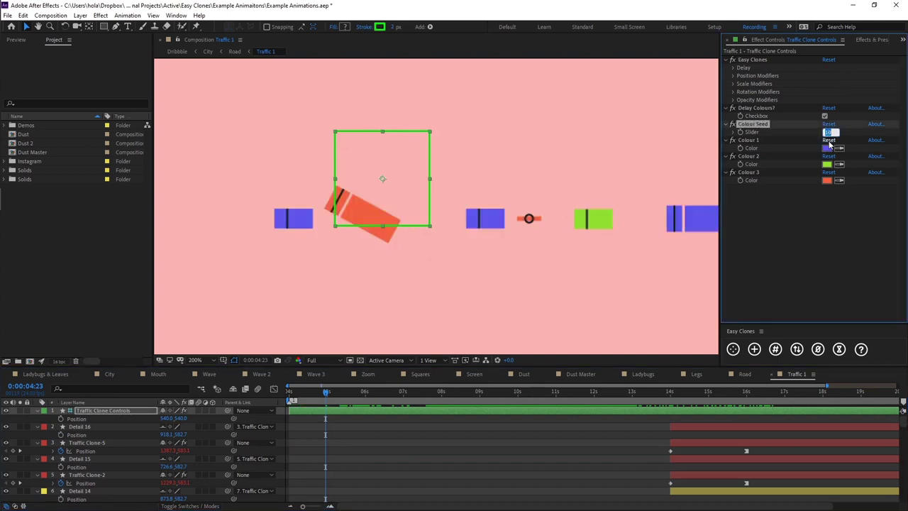
key(Up)
key(Up)
key(Up)
key(Up)
key(Up)
key(Up)
key(Up)
key(Up)
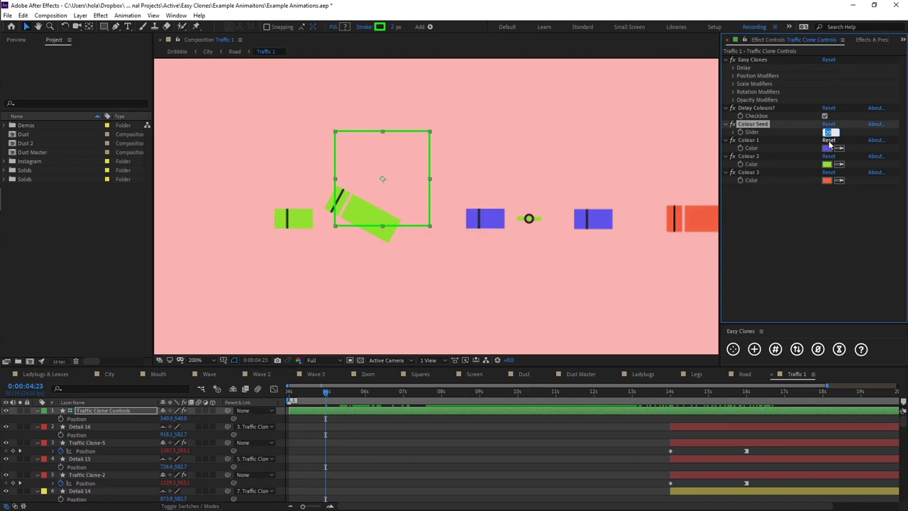
key(Up)
key(Up)
key(Up)
key(Up)
key(Up)
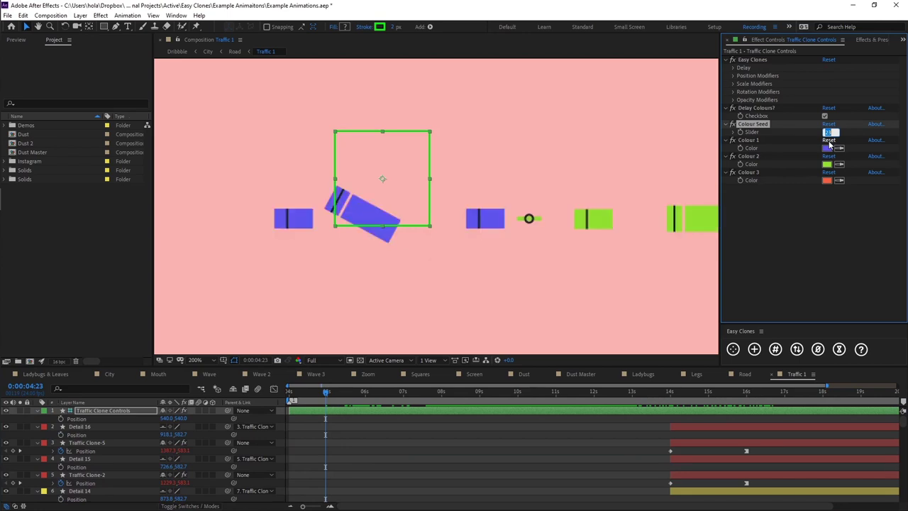
click(406, 441)
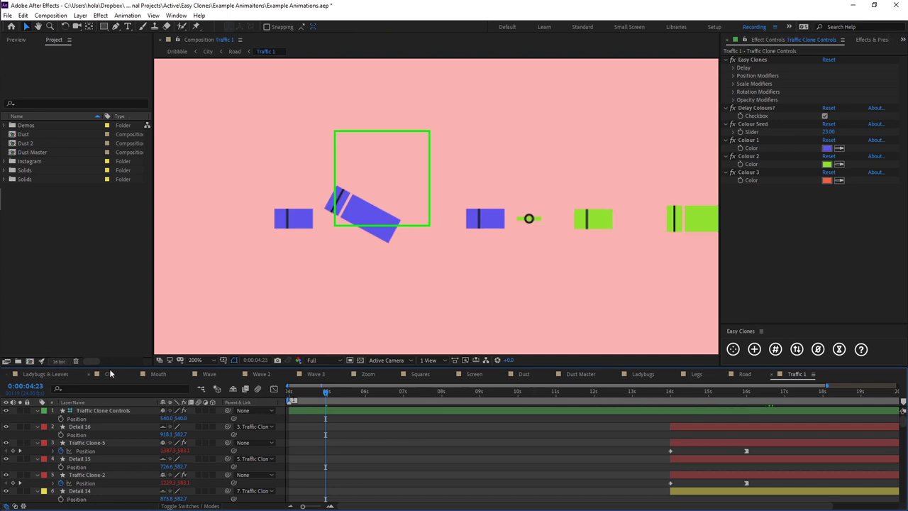
In Road, display the Rotation values (270°, 180°, 90°, 0°) of all eight Traffic layers.
click(744, 374)
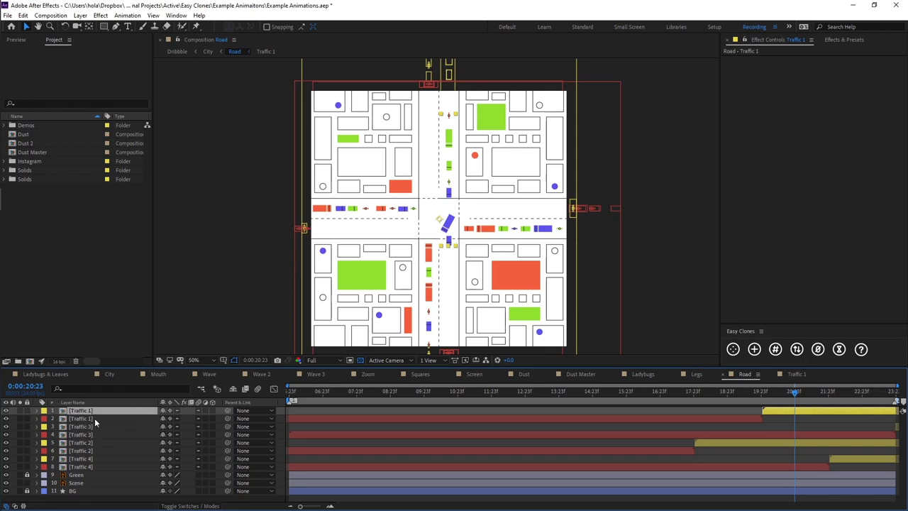
shift+click(83, 467)
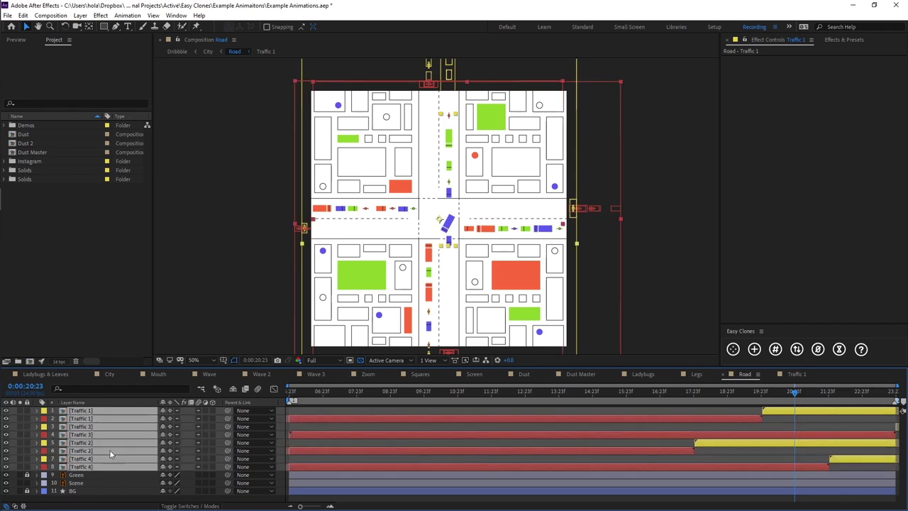
key(r)
scroll(190, 418, down, 2)
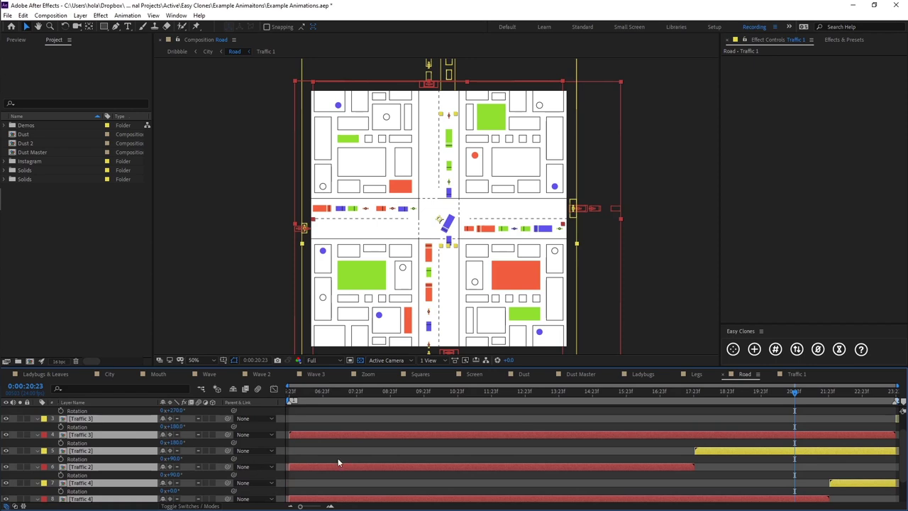
Scrub to around 8 and 10 seconds, then preview the city traffic from the start.
drag(310, 394, 456, 371)
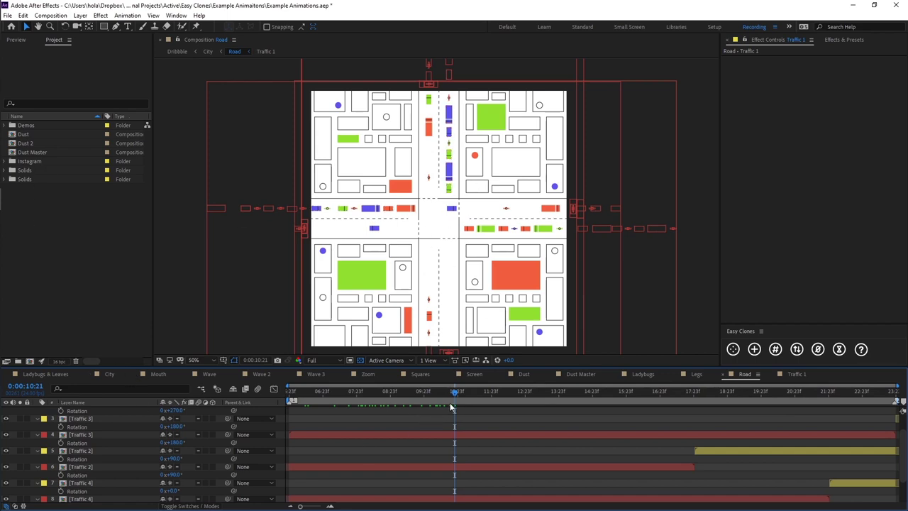
click(432, 391)
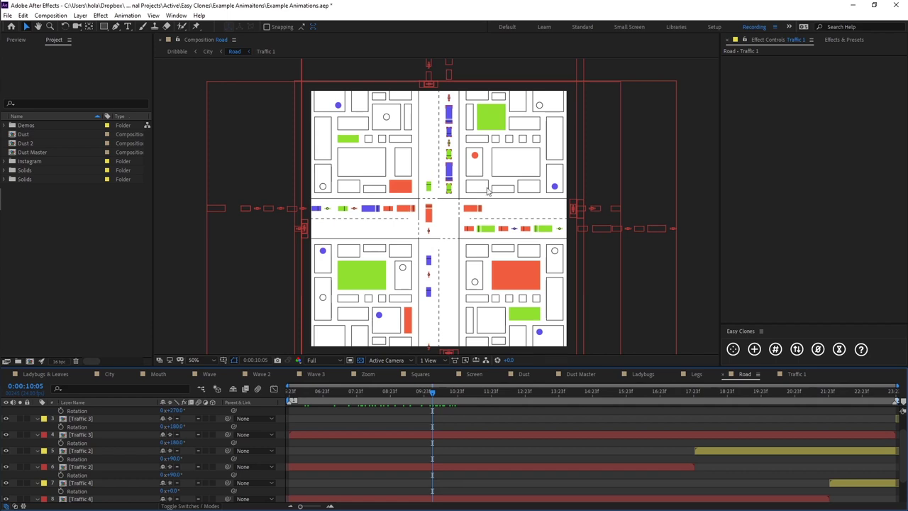
key(Home)
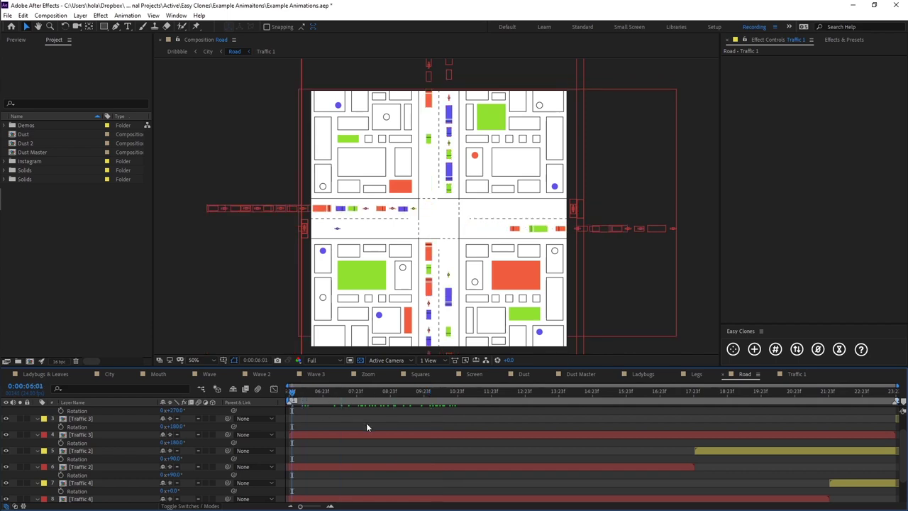
key(space)
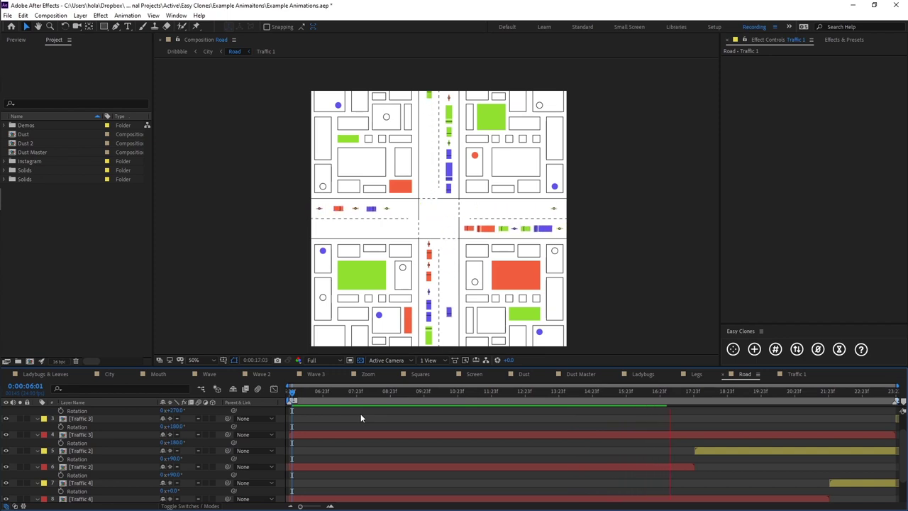
key(space)
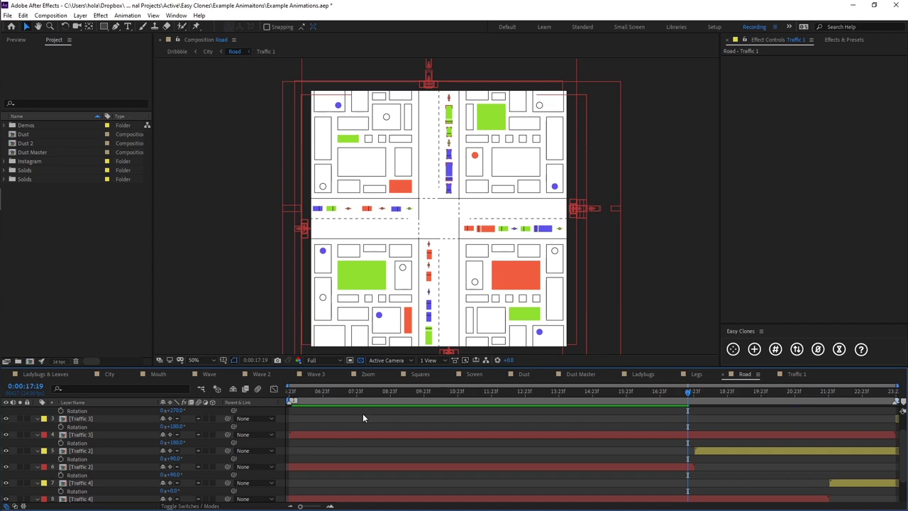
scroll(363, 414, up, 2)
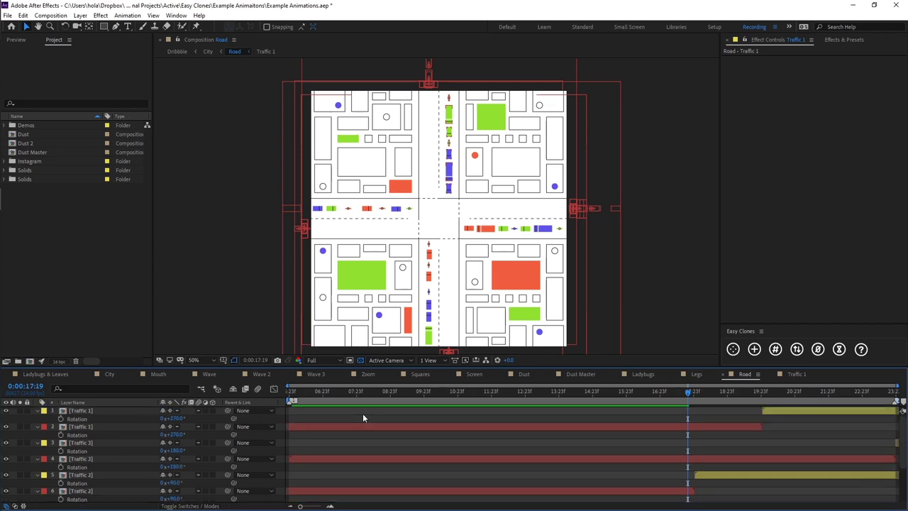